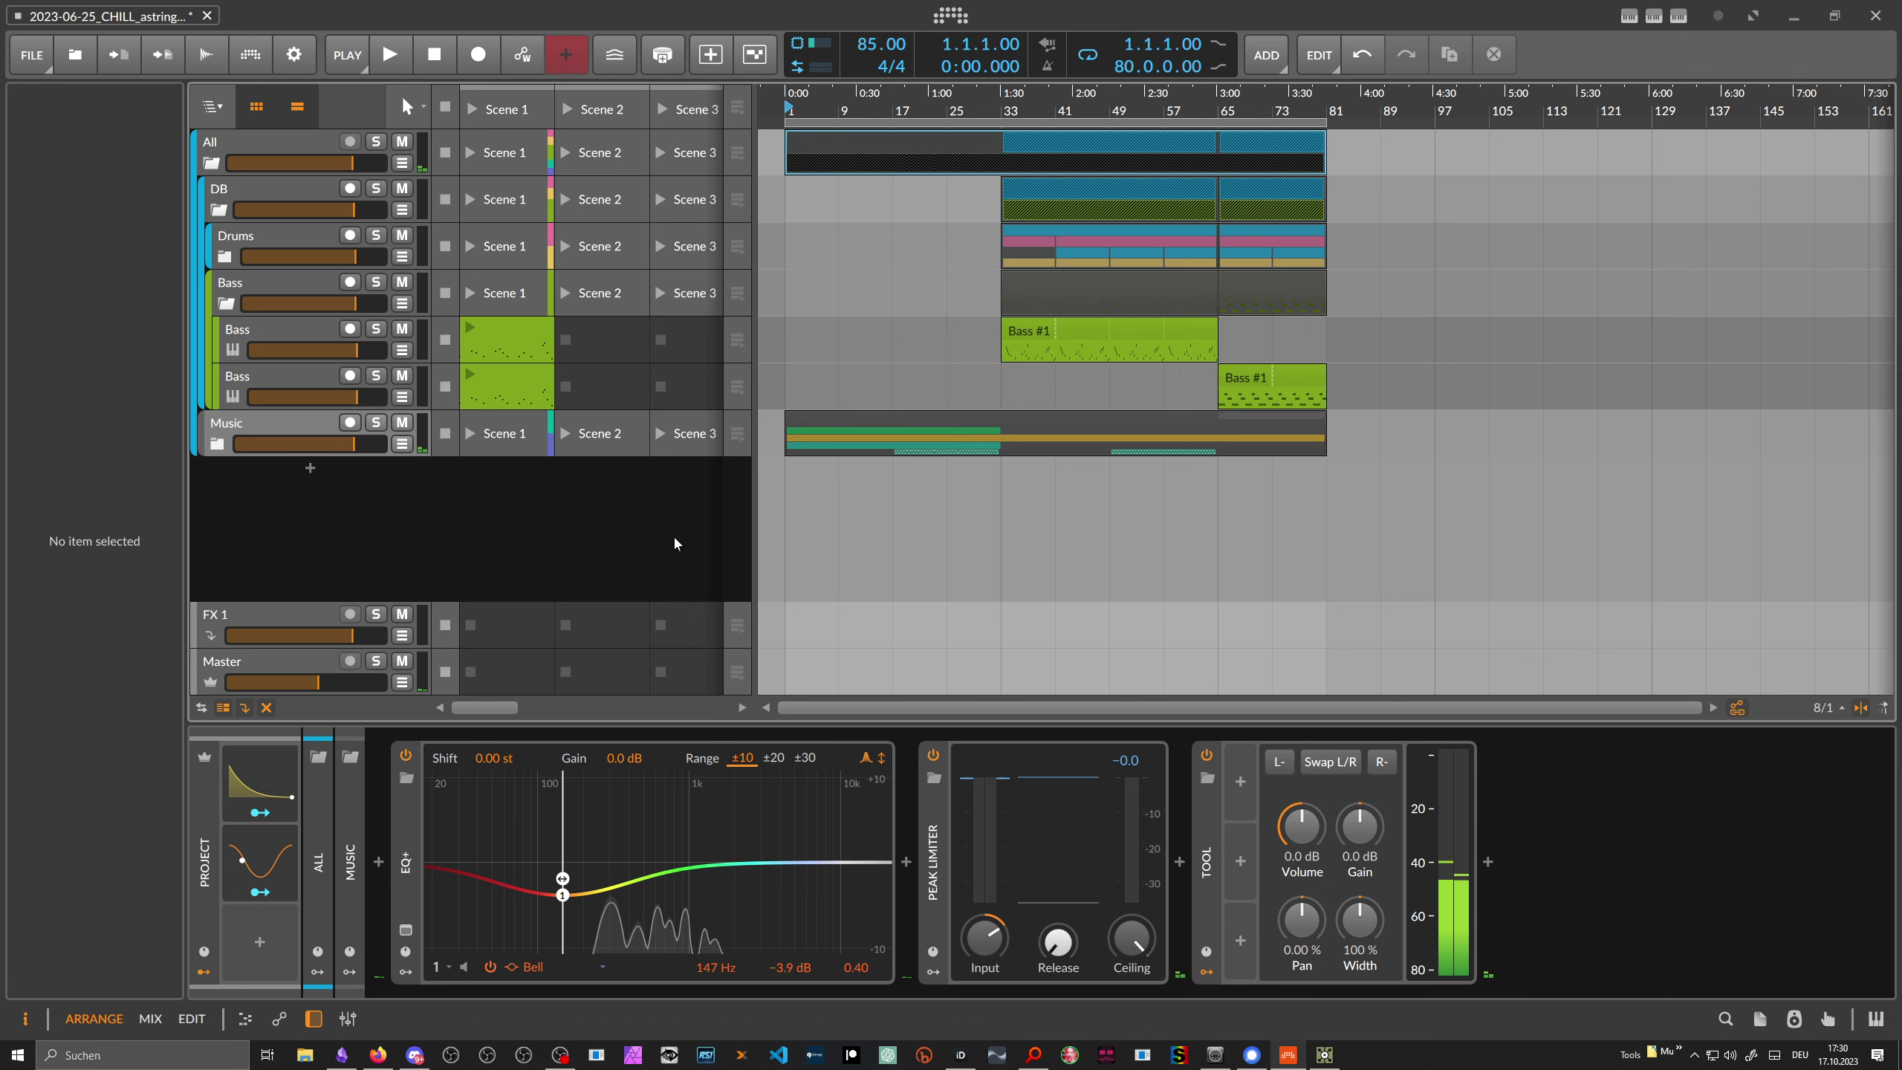
Step: Review Bitwig's controller settings, then close them
{"action": "left_click", "coordinate": [294, 54]}
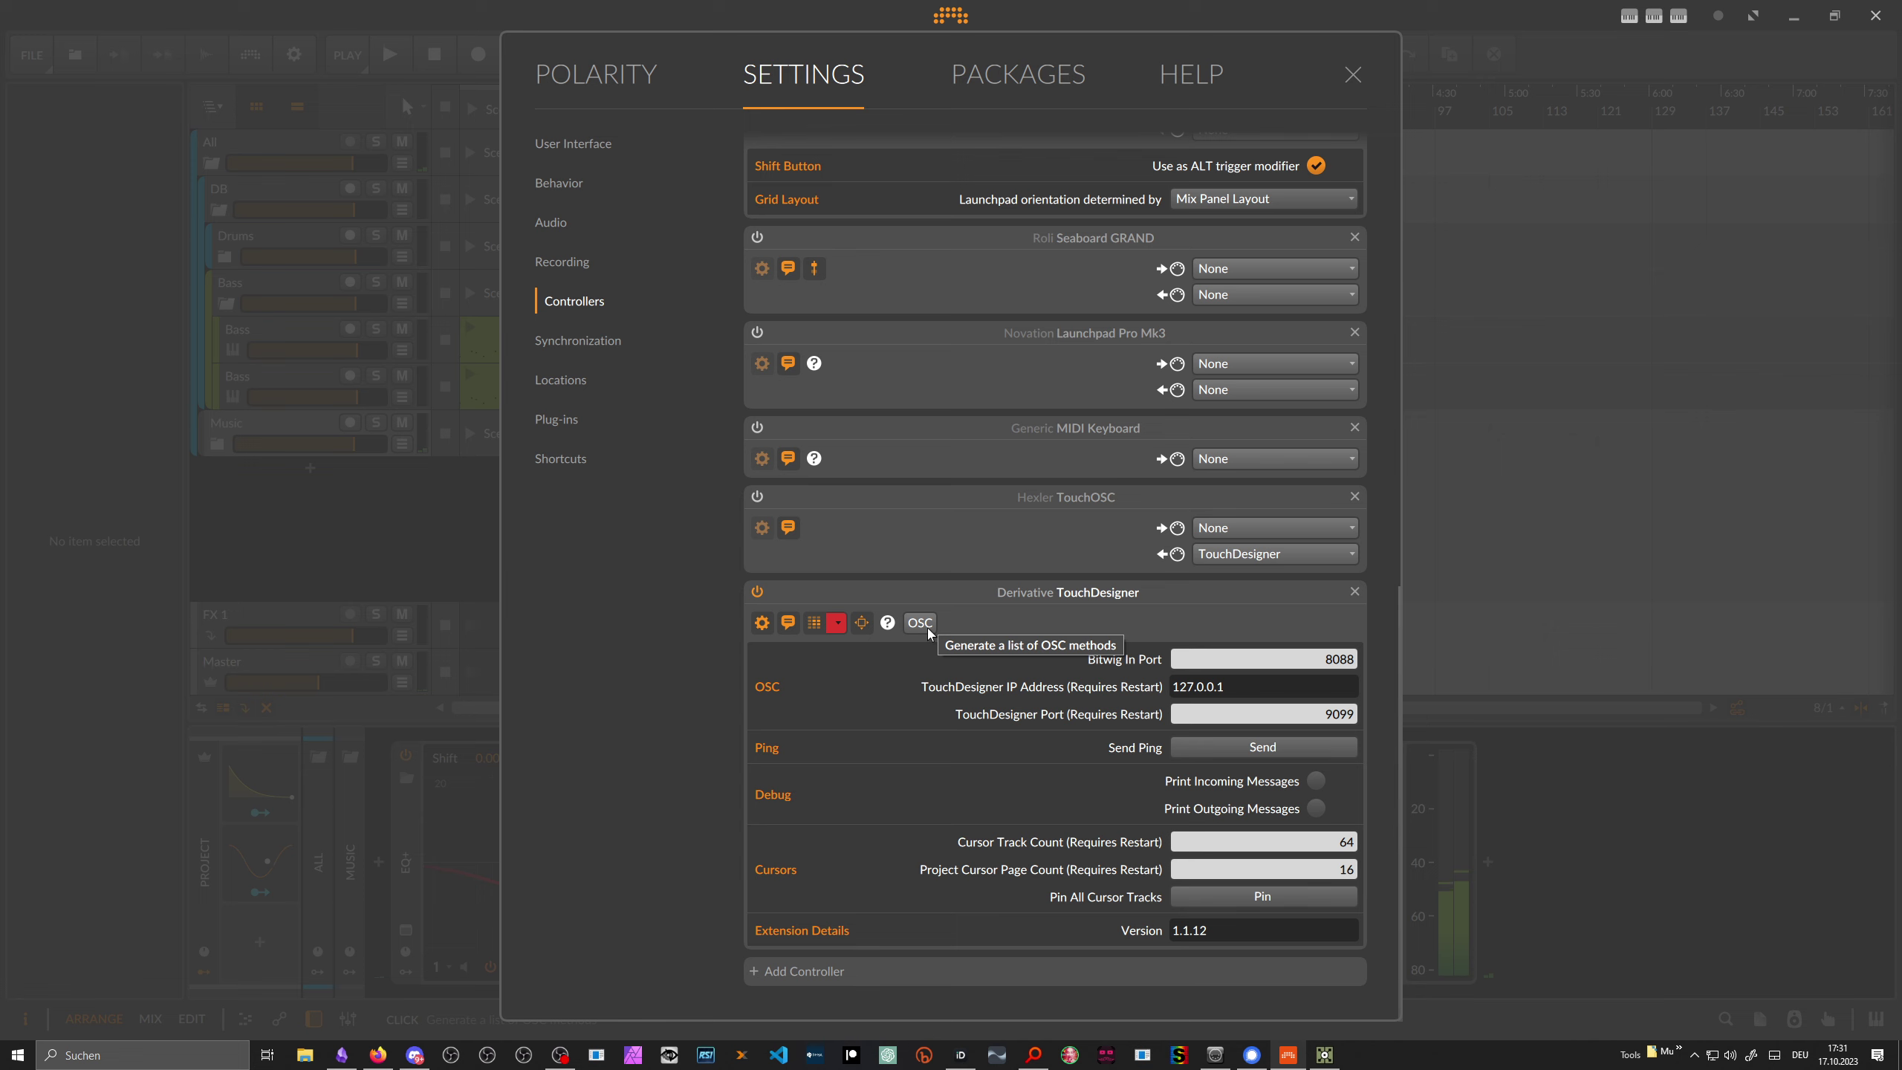
{"action": "scroll", "coordinate": [858, 297], "scroll_direction": "up", "scroll_amount": 4}
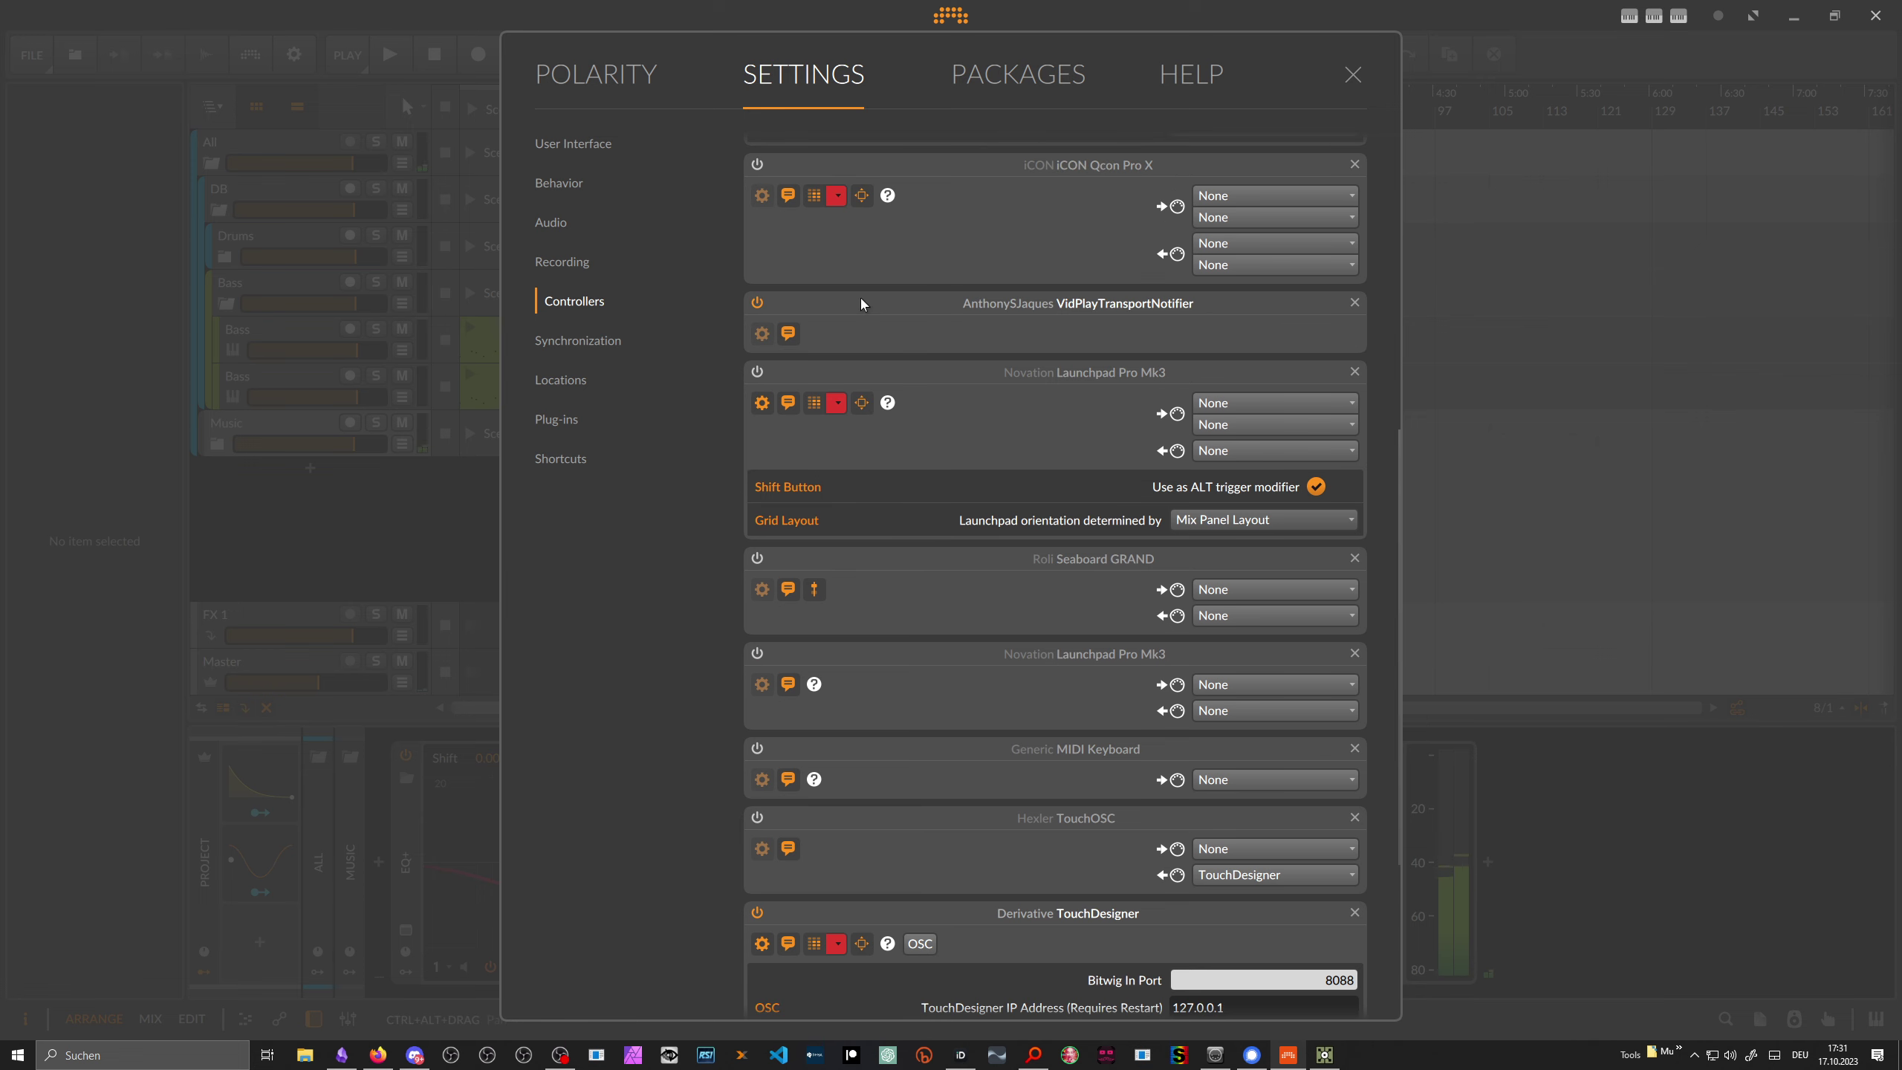
{"action": "scroll", "coordinate": [861, 298], "scroll_direction": "up", "scroll_amount": 5}
{"action": "left_click", "coordinate": [1352, 75]}
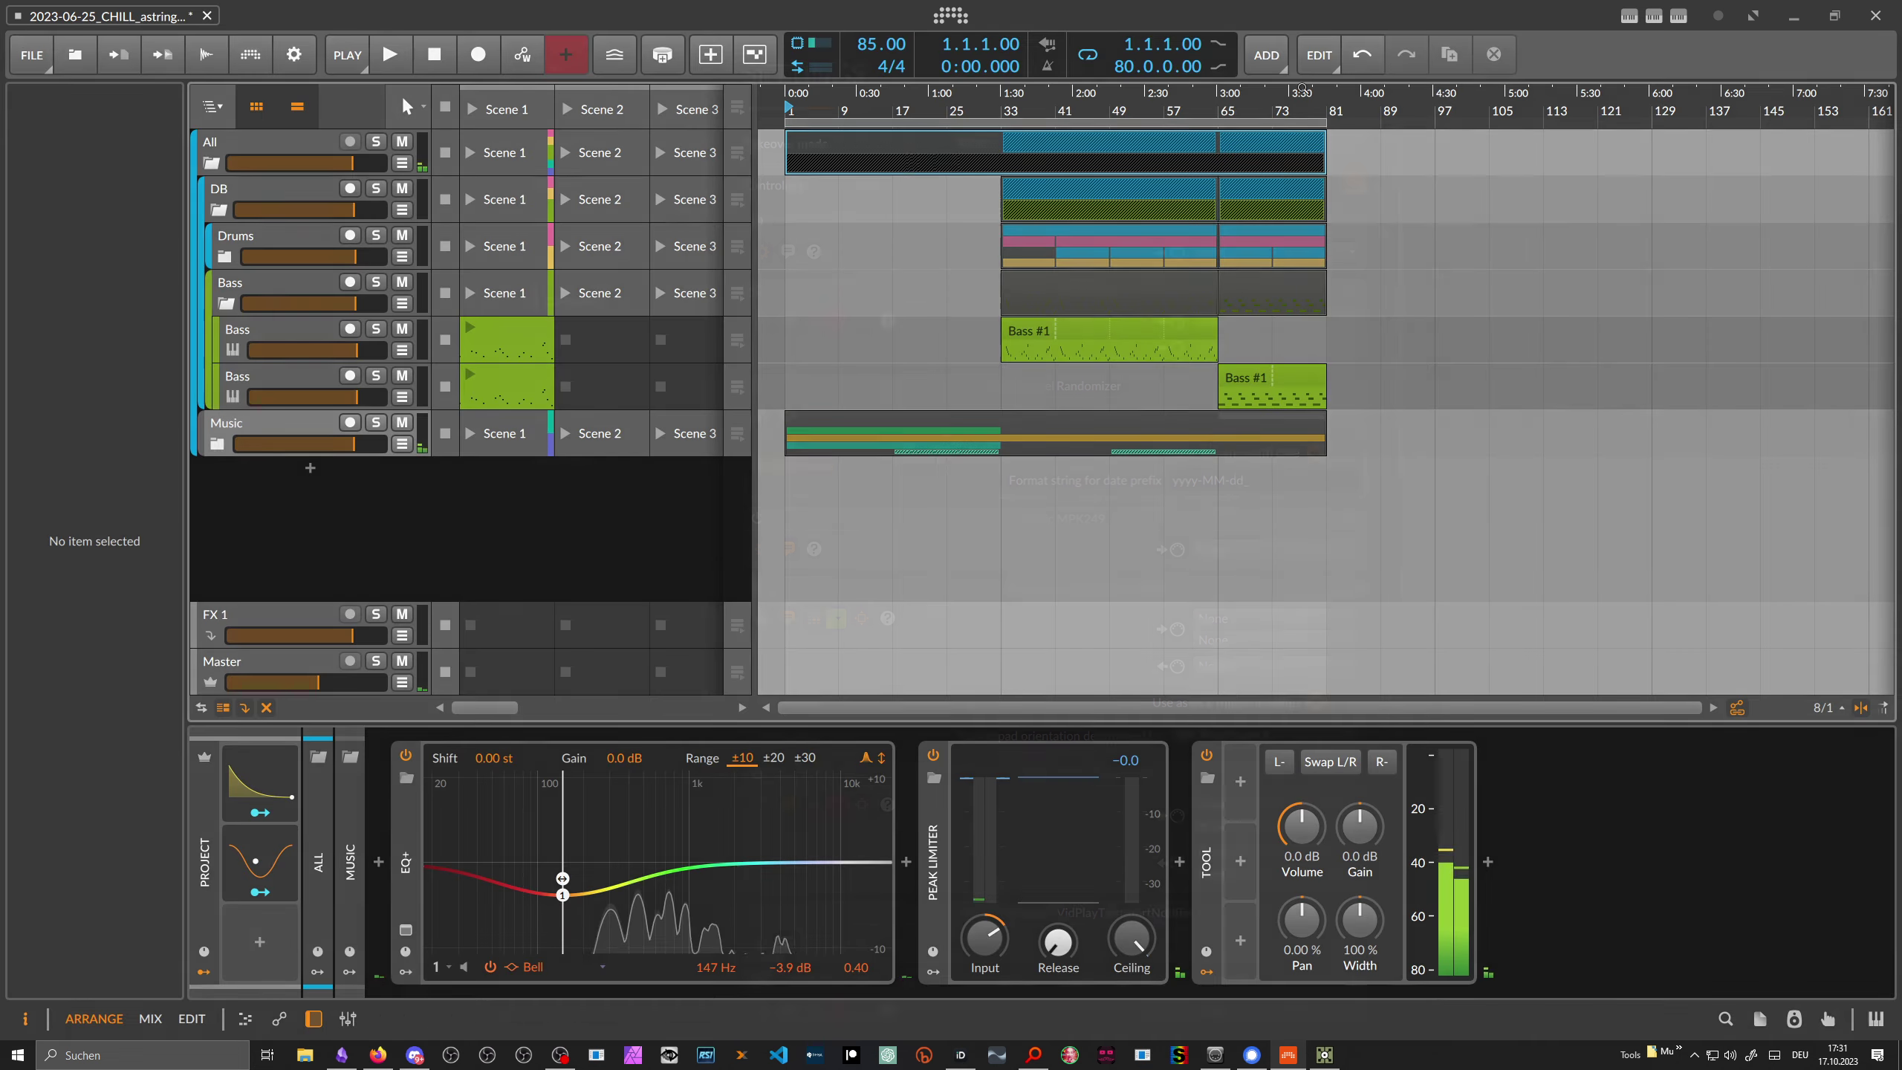
Step: Place bitwigMain from the TDBitwig palette, connected via ports 9099/8088 on 127.0.0.1
{"action": "left_click", "coordinate": [1334, 1057]}
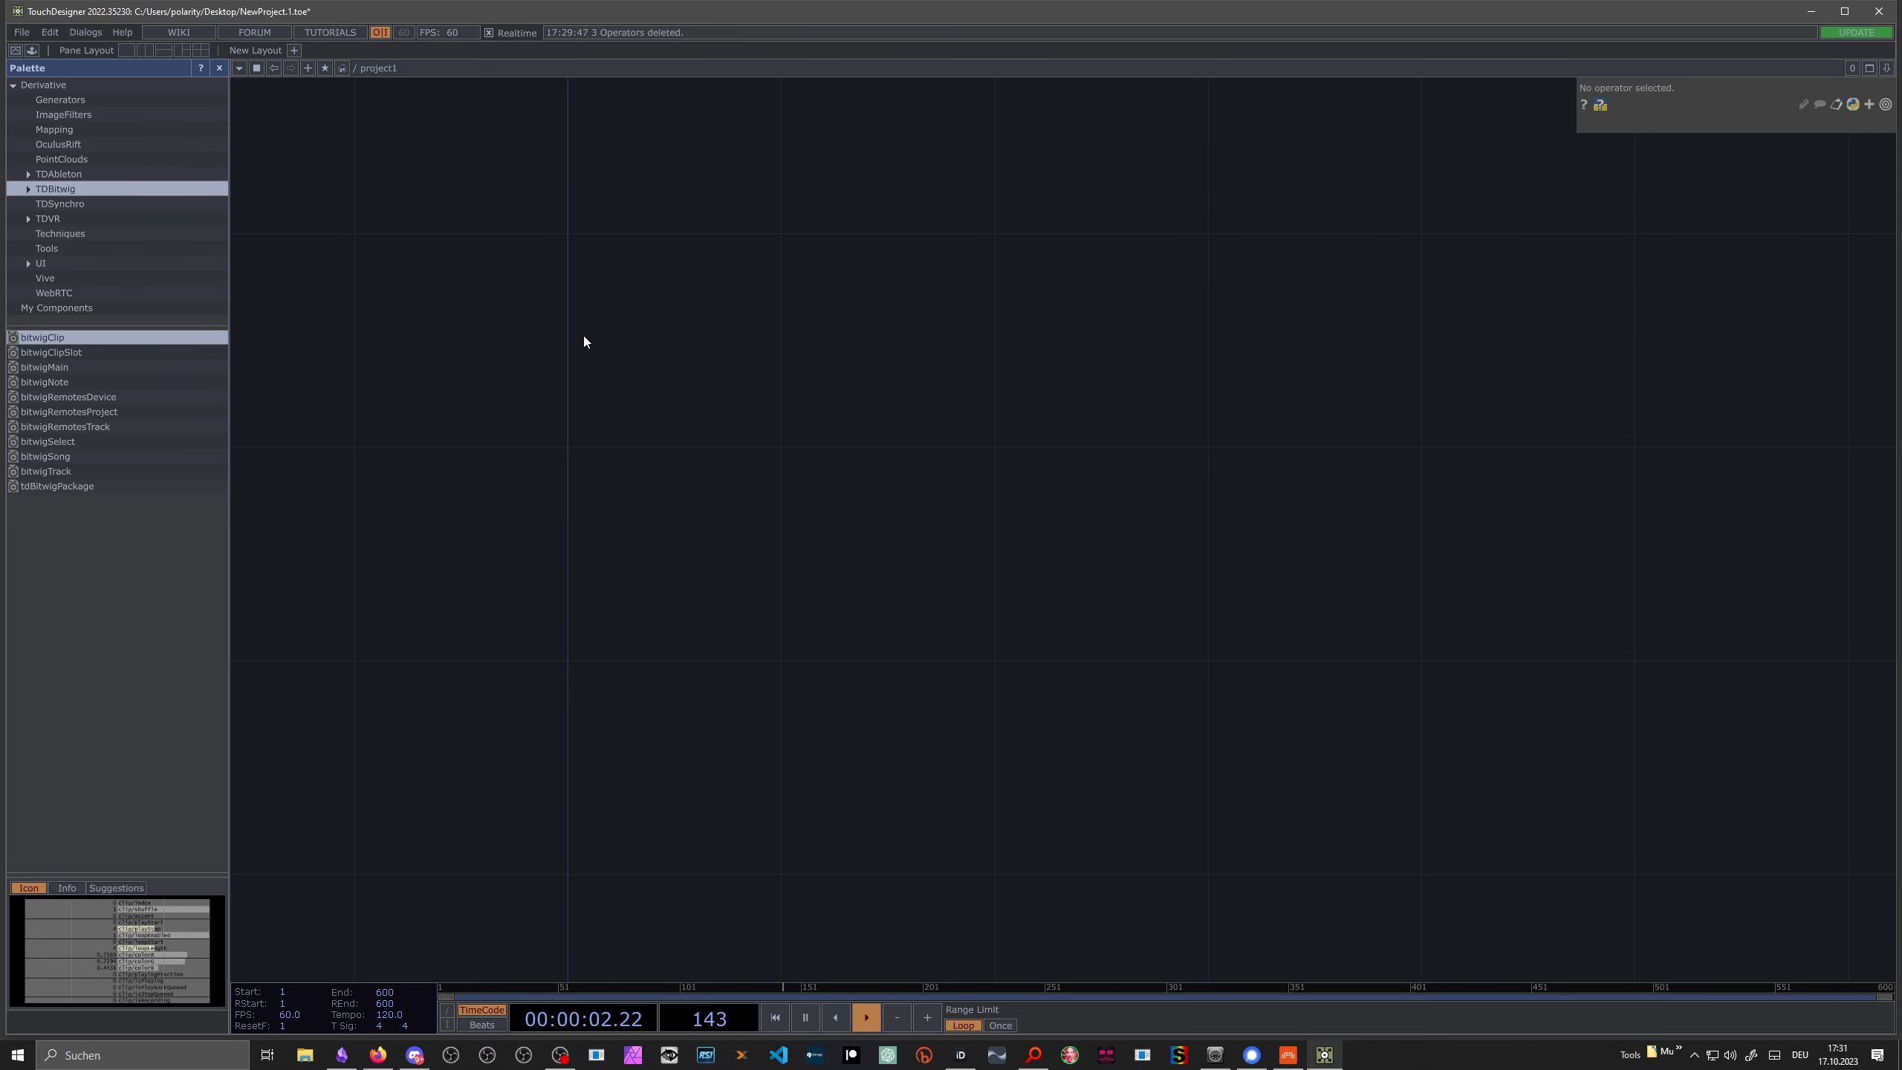
{"action": "left_click_drag", "start_coordinate": [51, 368], "coordinate": [643, 243]}
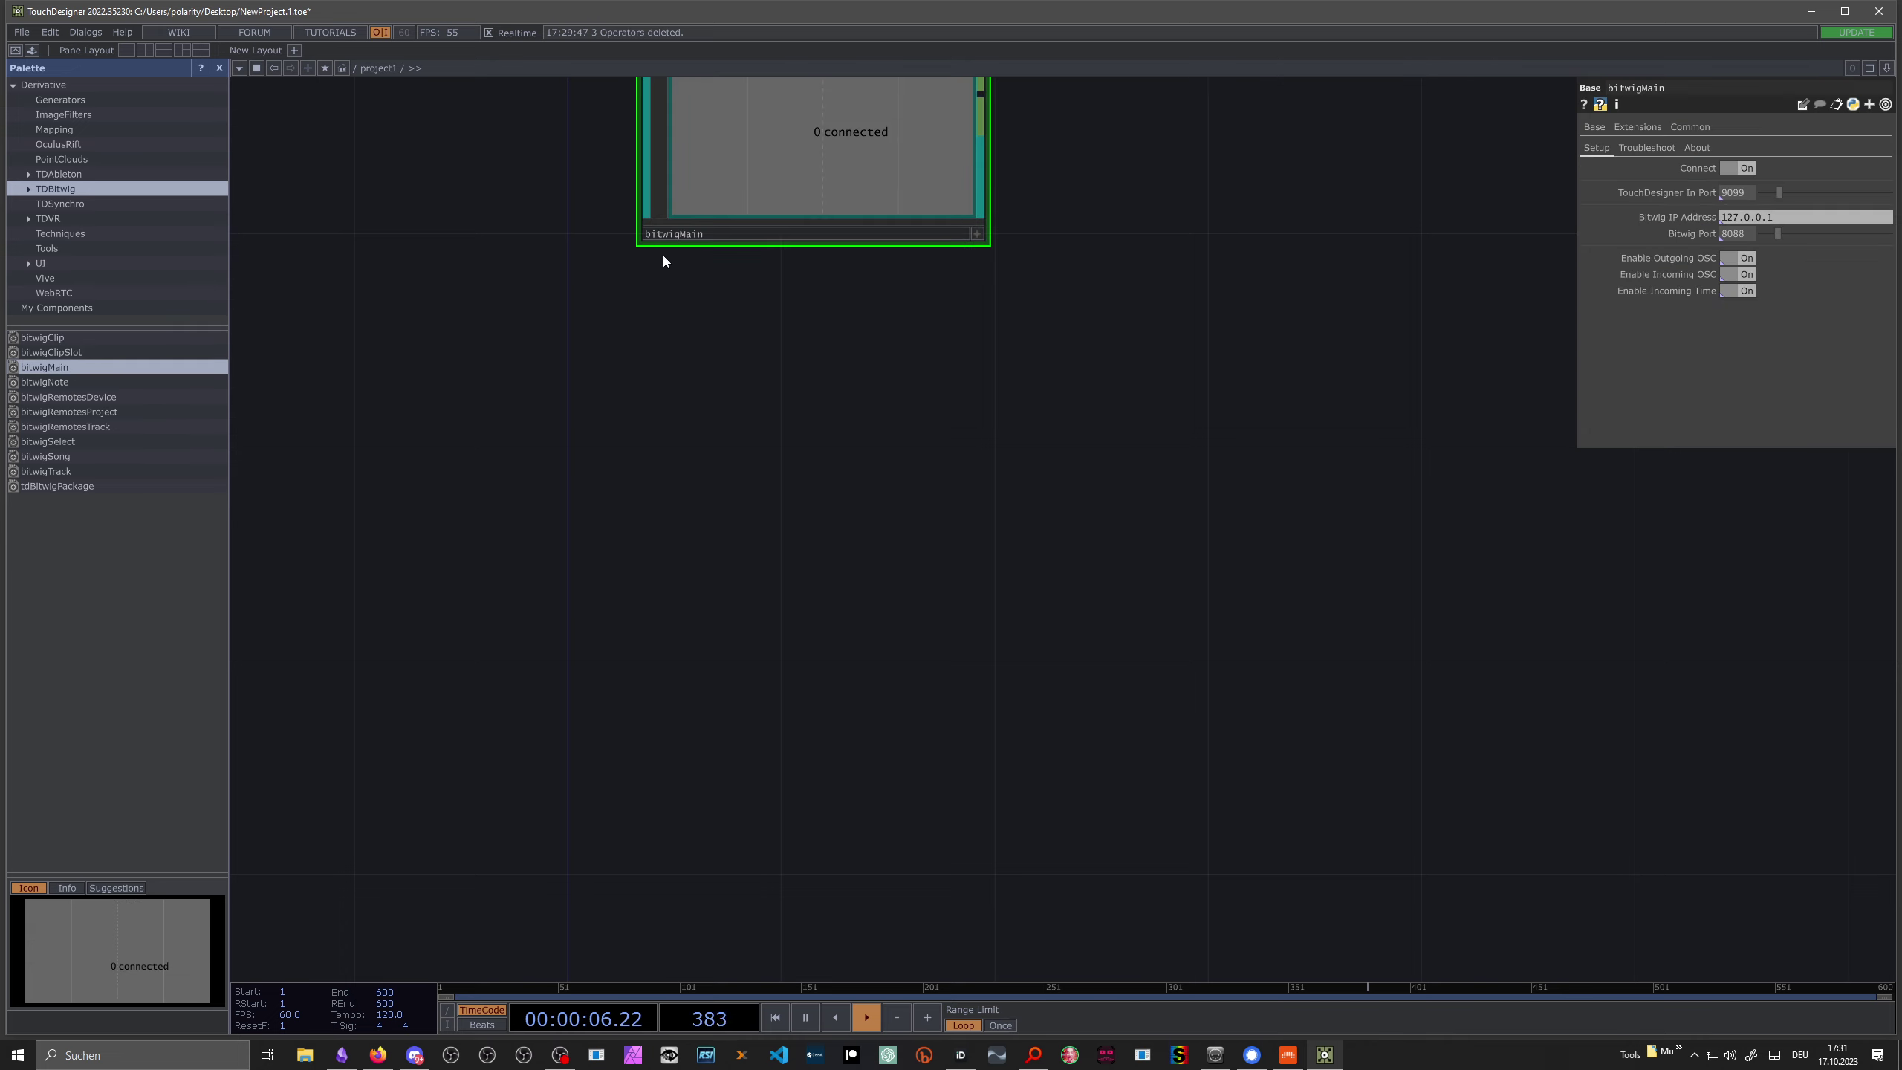
{"action": "left_click_drag", "start_coordinate": [625, 313], "coordinate": [604, 431]}
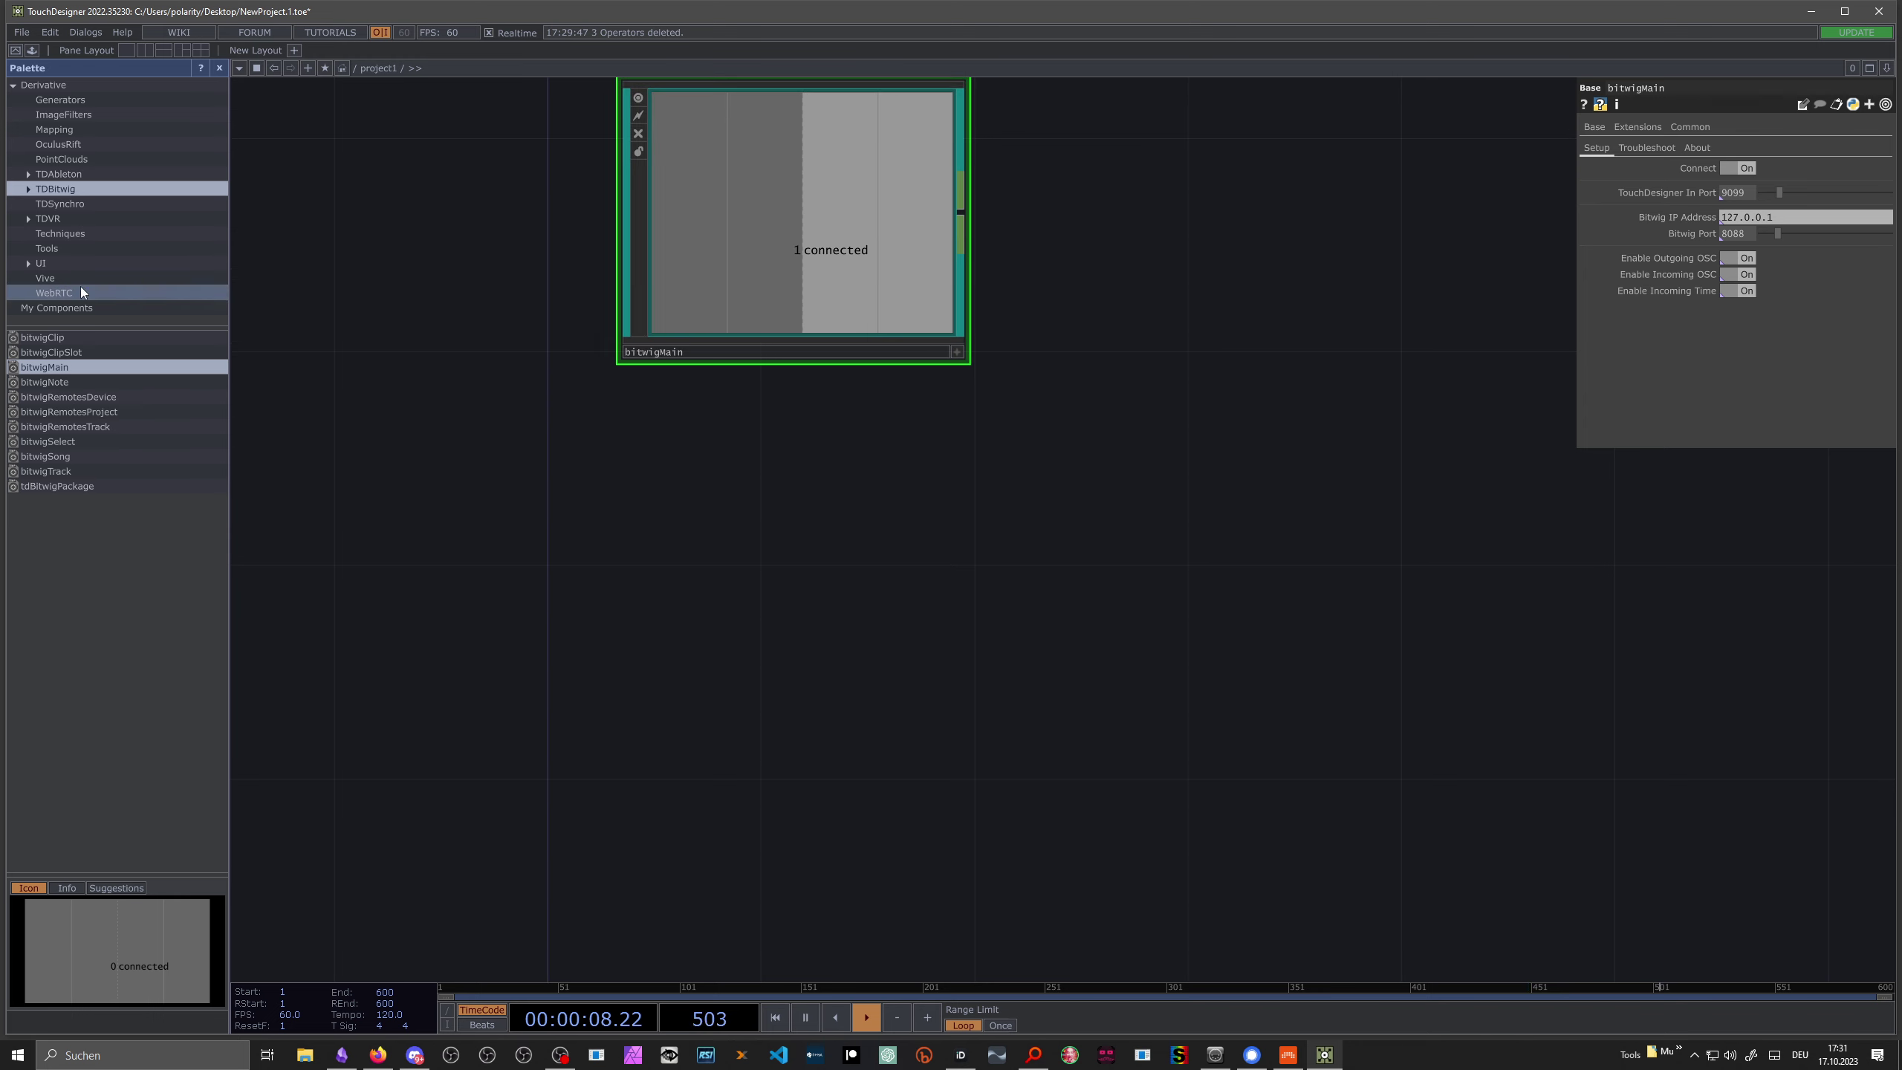
{"action": "left_click", "coordinate": [51, 369]}
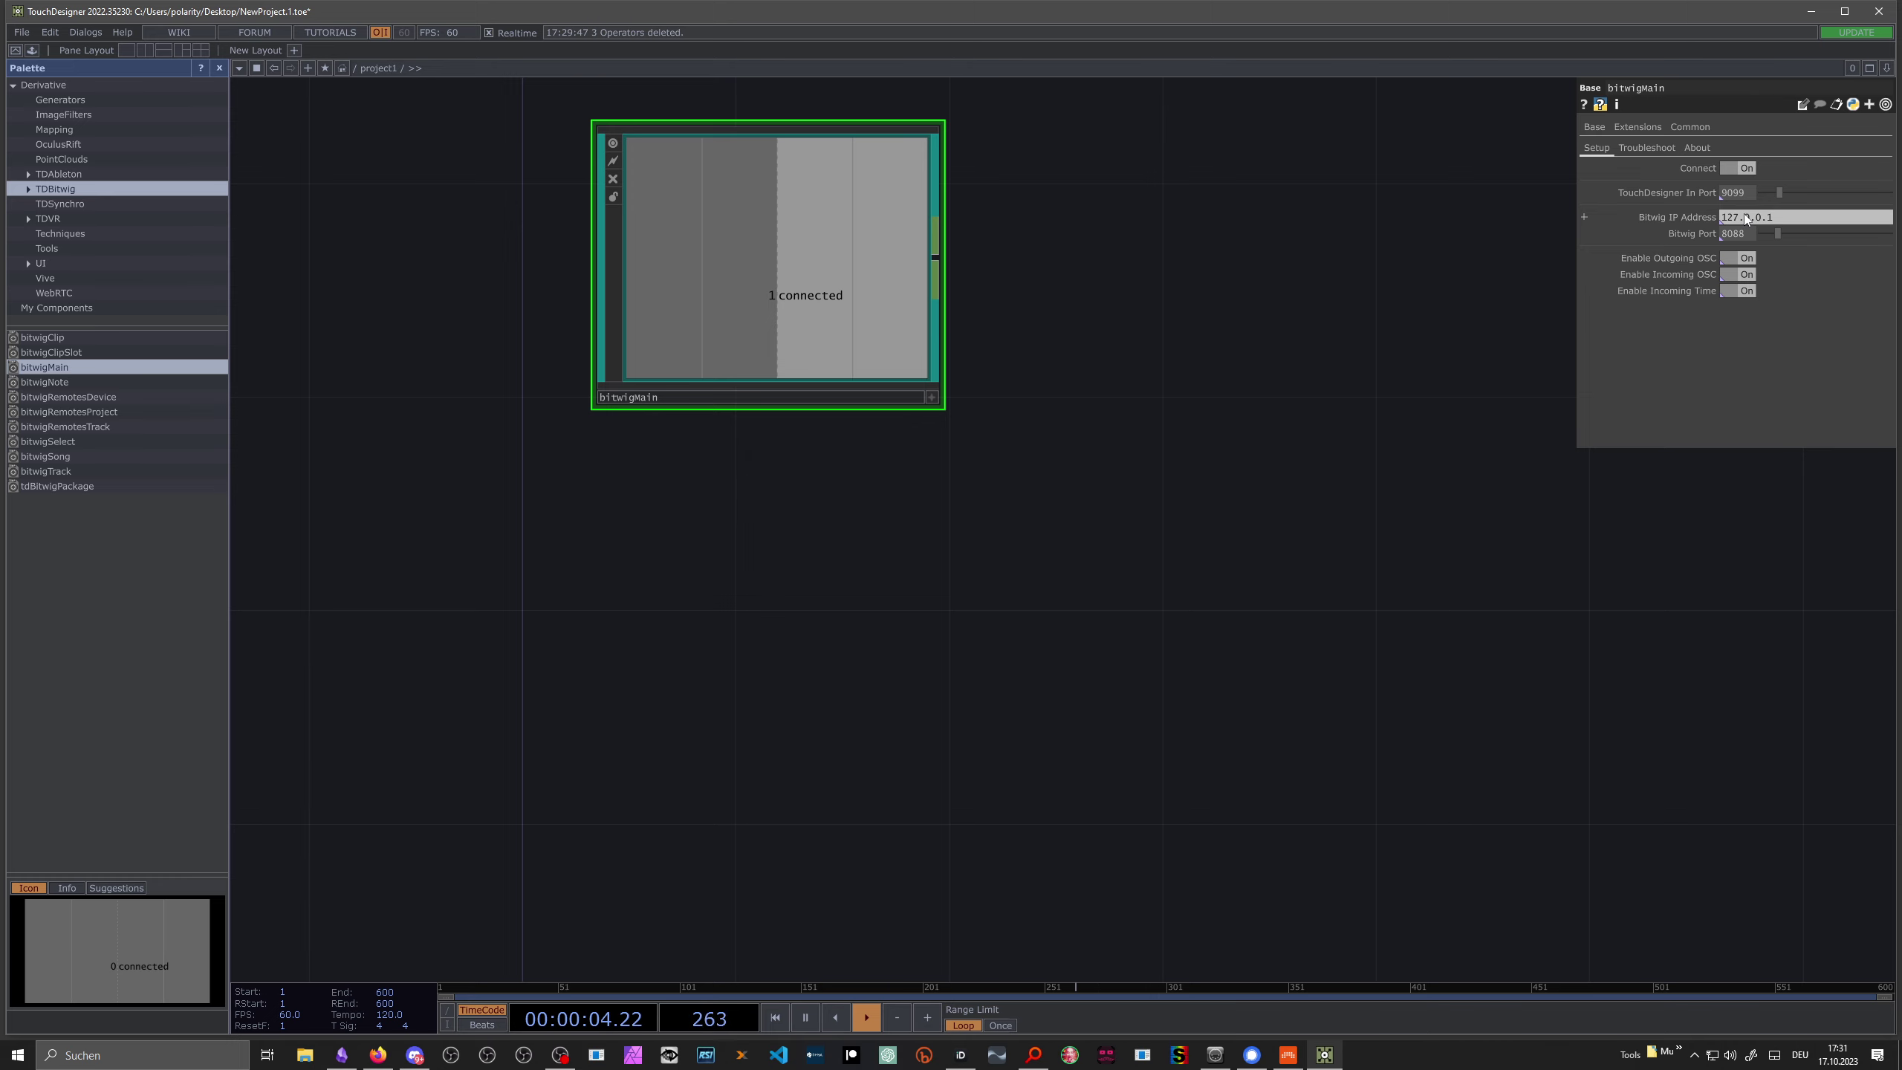
{"action": "left_click_drag", "start_coordinate": [1219, 300], "coordinate": [1036, 273]}
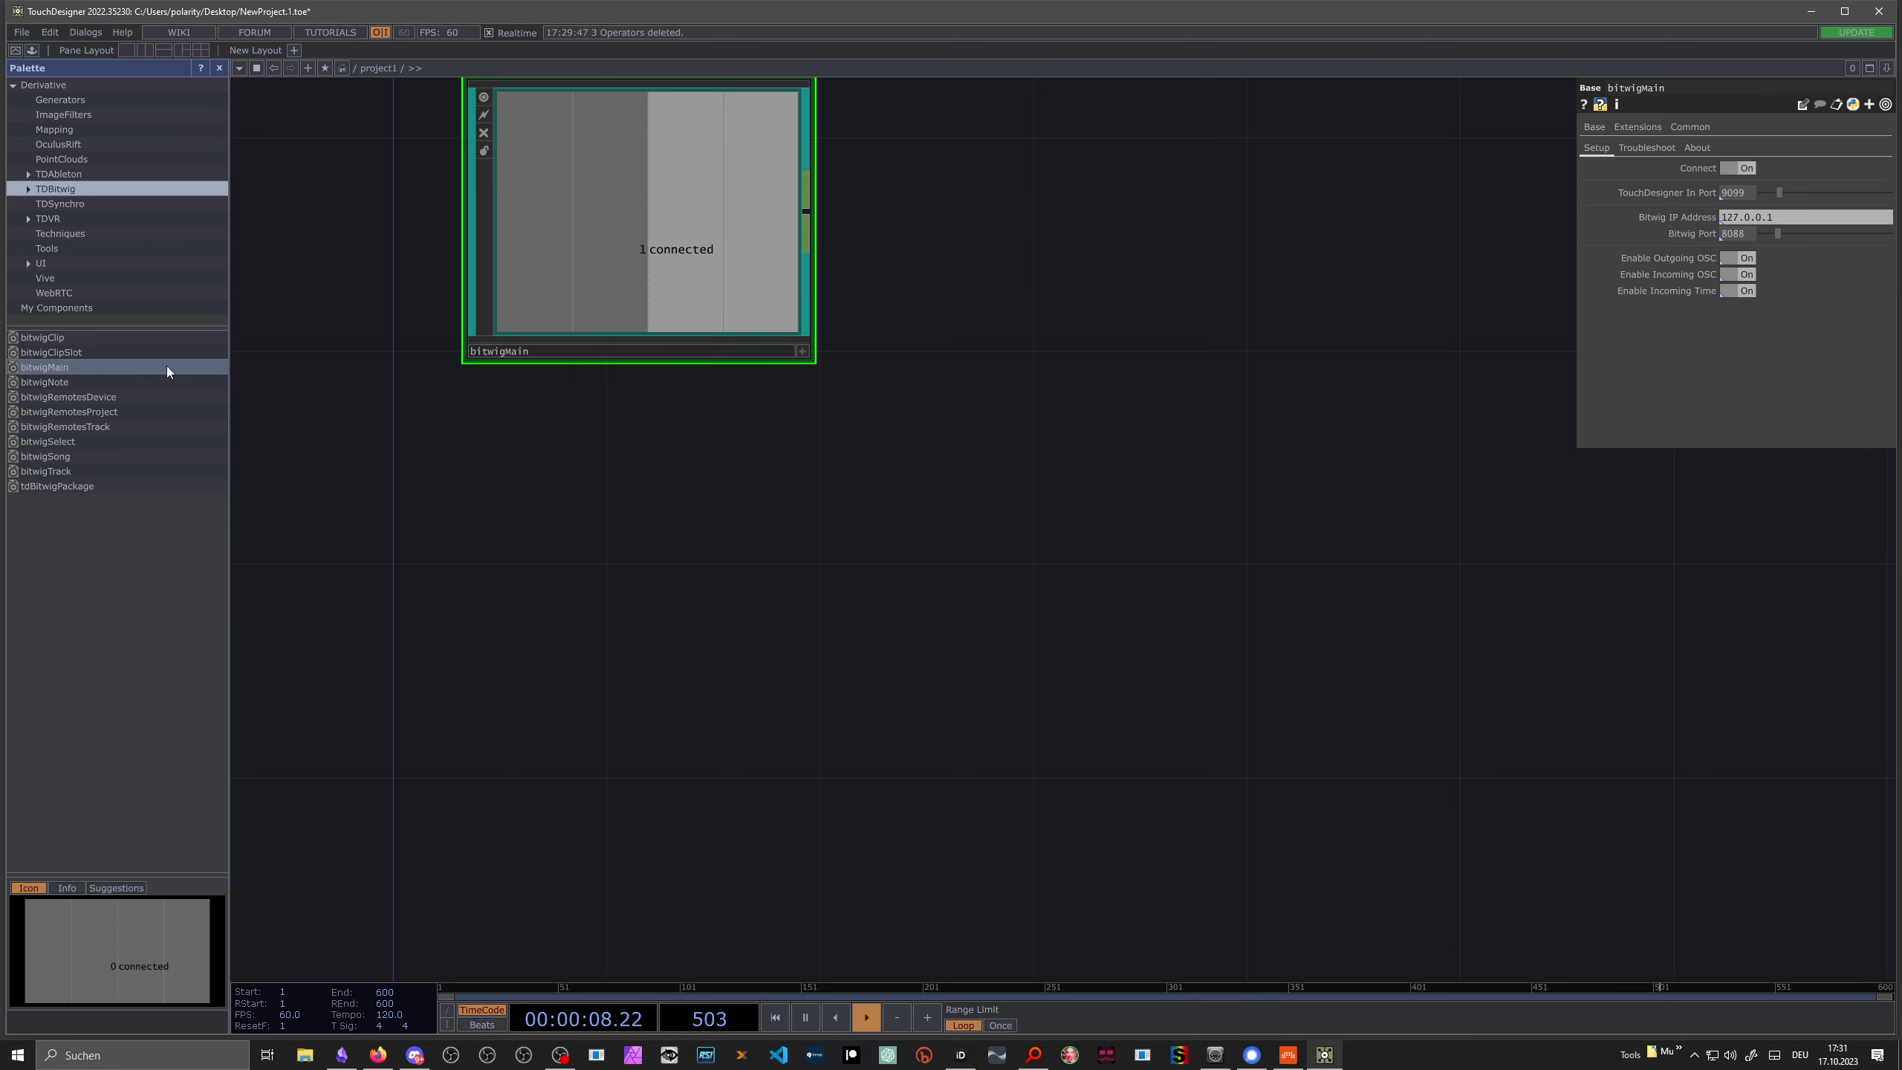
Step: Add bitwigSong below bitwigMain showing tempo 85, 4/4, loop 320, then shrink Bitwig's window
{"action": "left_click_drag", "start_coordinate": [56, 456], "coordinate": [541, 670]}
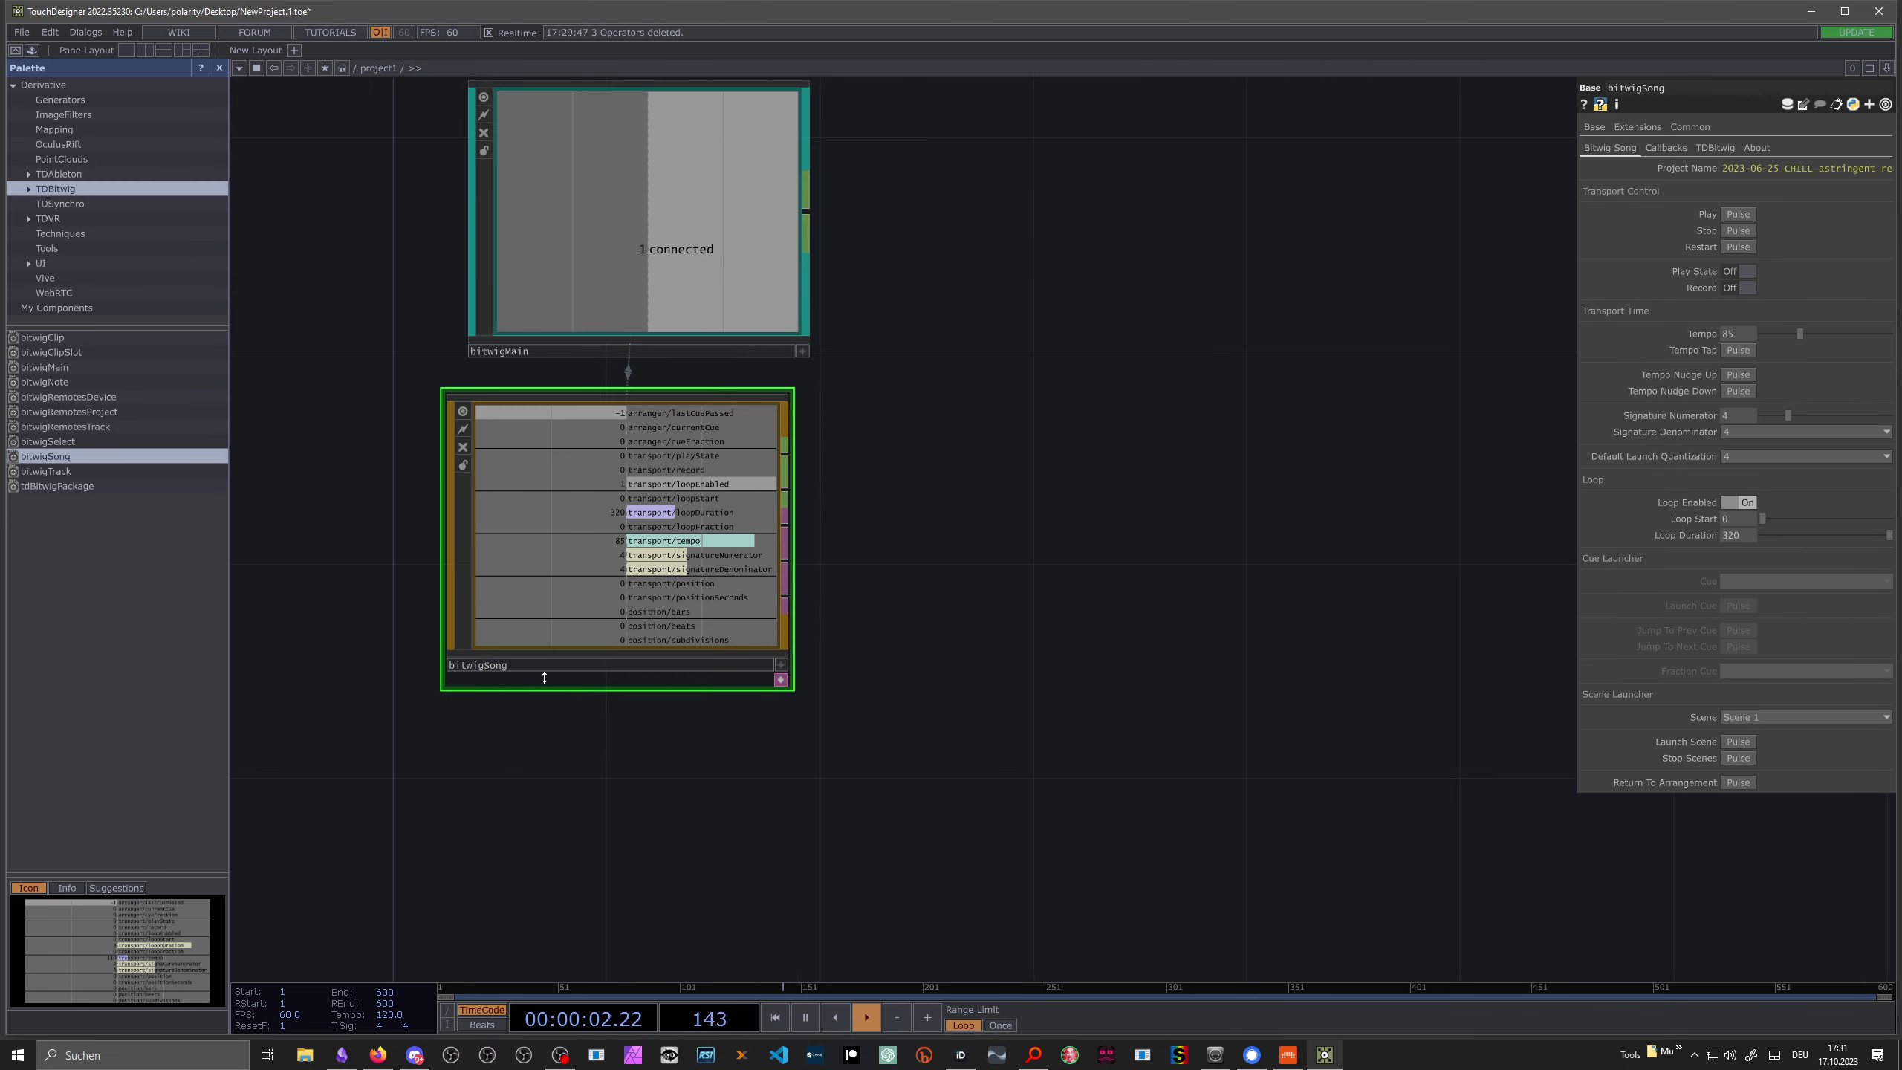
{"action": "scroll", "coordinate": [600, 635], "scroll_direction": "up", "scroll_amount": 5}
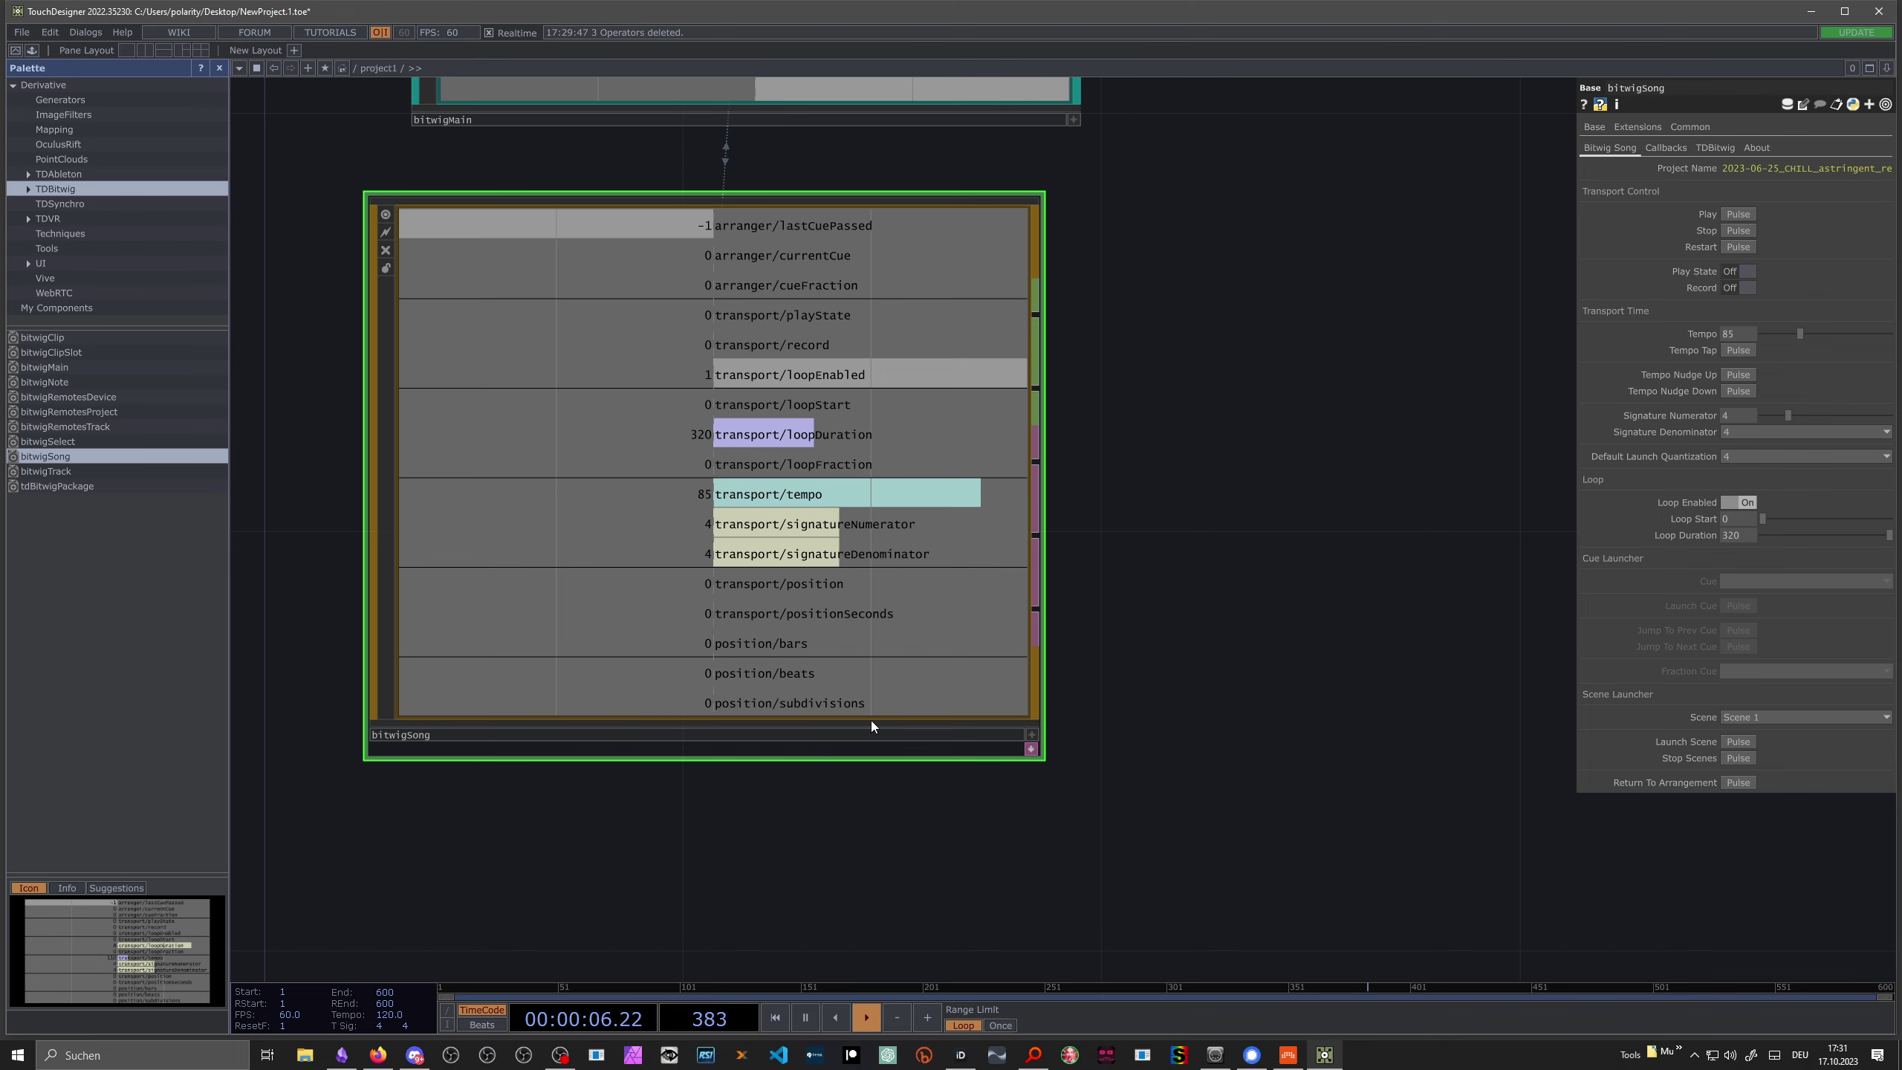
{"action": "left_click_drag", "start_coordinate": [1159, 659], "coordinate": [1174, 380]}
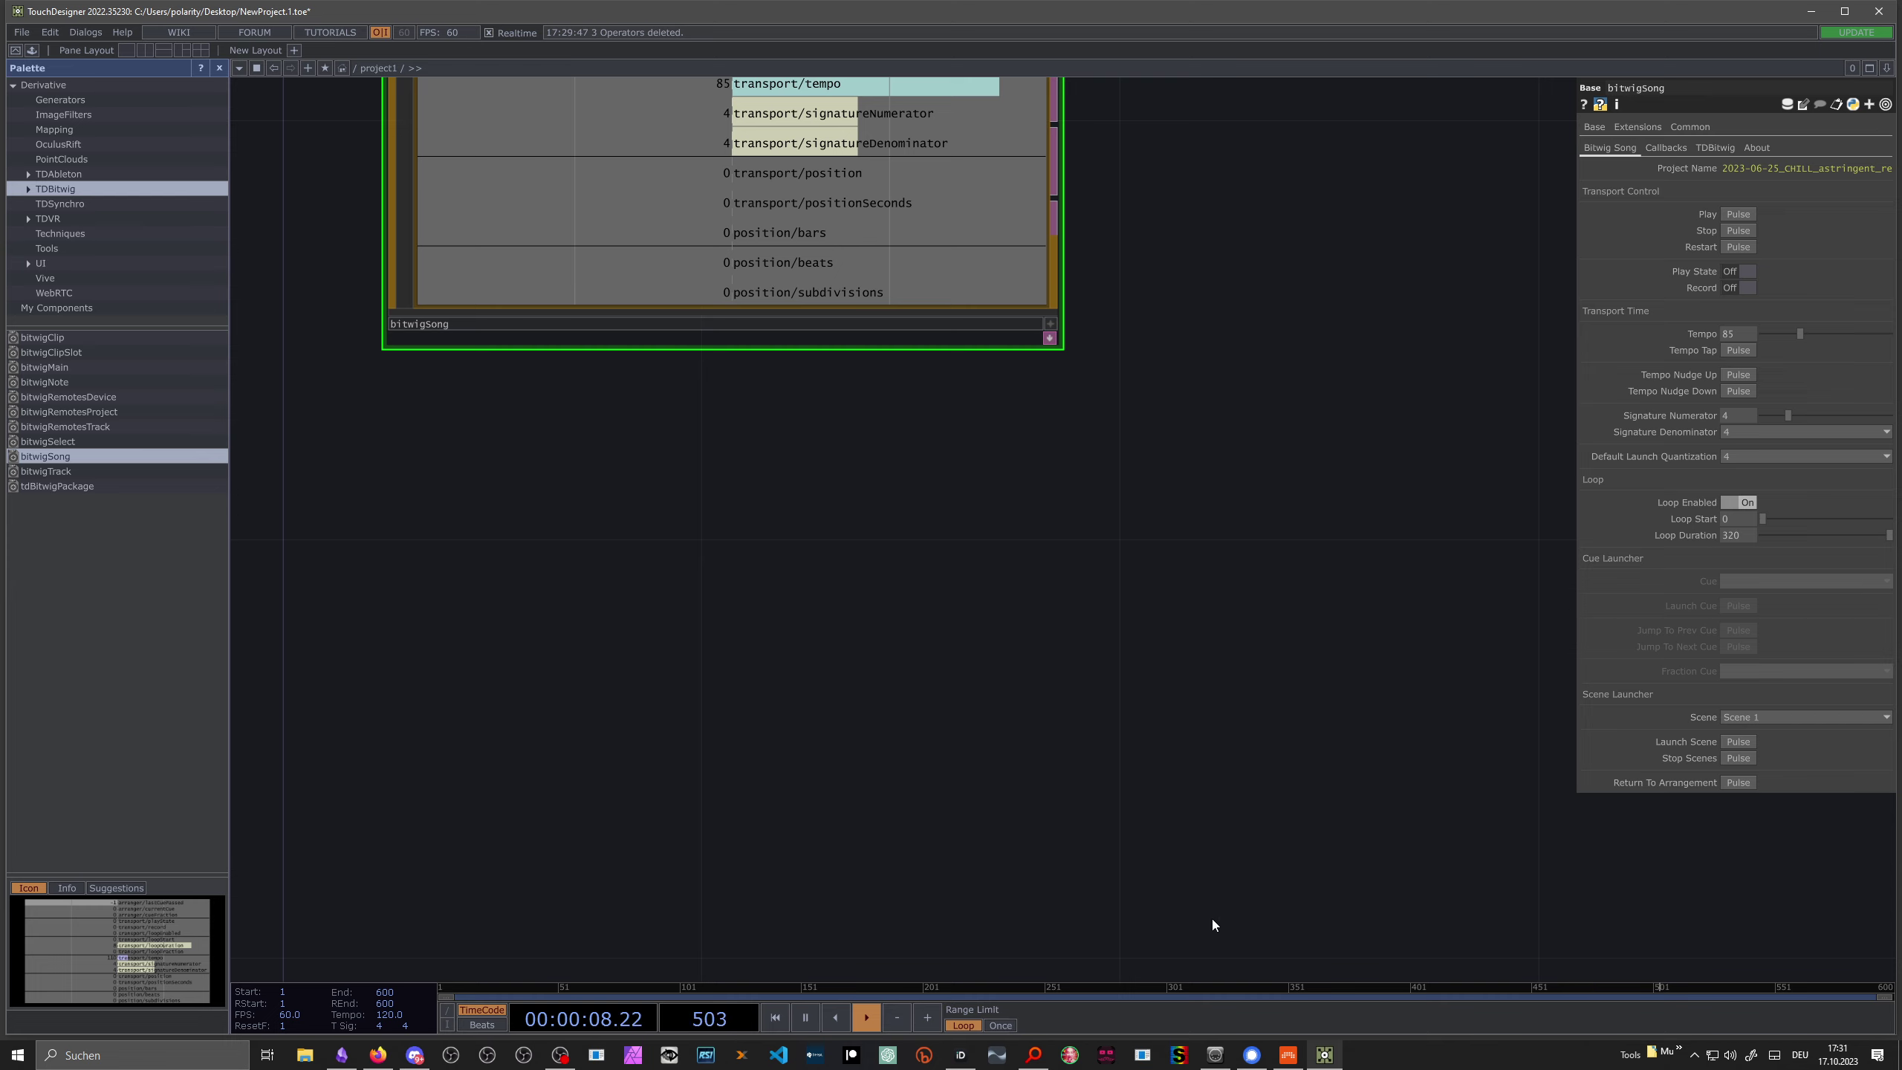
{"action": "left_click", "coordinate": [1288, 1055]}
{"action": "left_click_drag", "start_coordinate": [850, 20], "coordinate": [765, 325]}
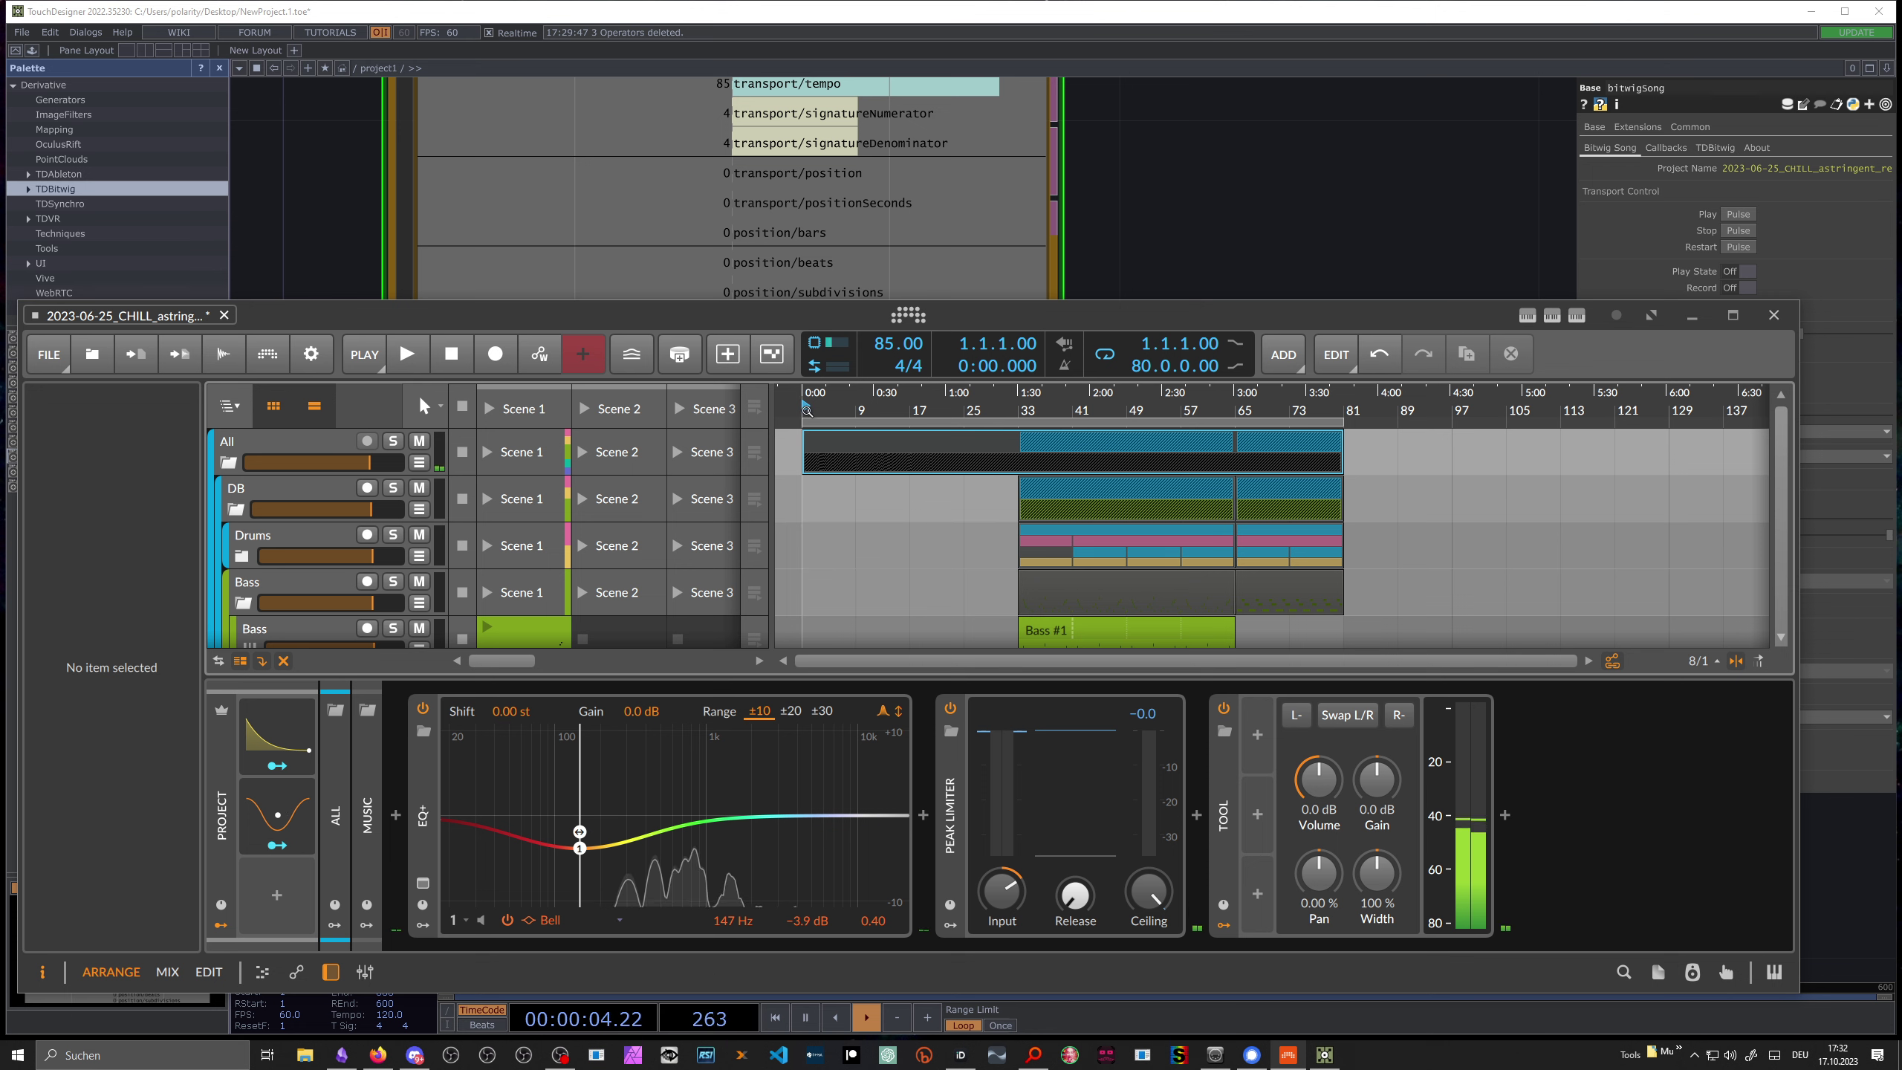
Step: Move Bitwig's playback start to bars 33, 65 and 1, then sweep toward bar 73
{"action": "left_click", "coordinate": [1023, 415]}
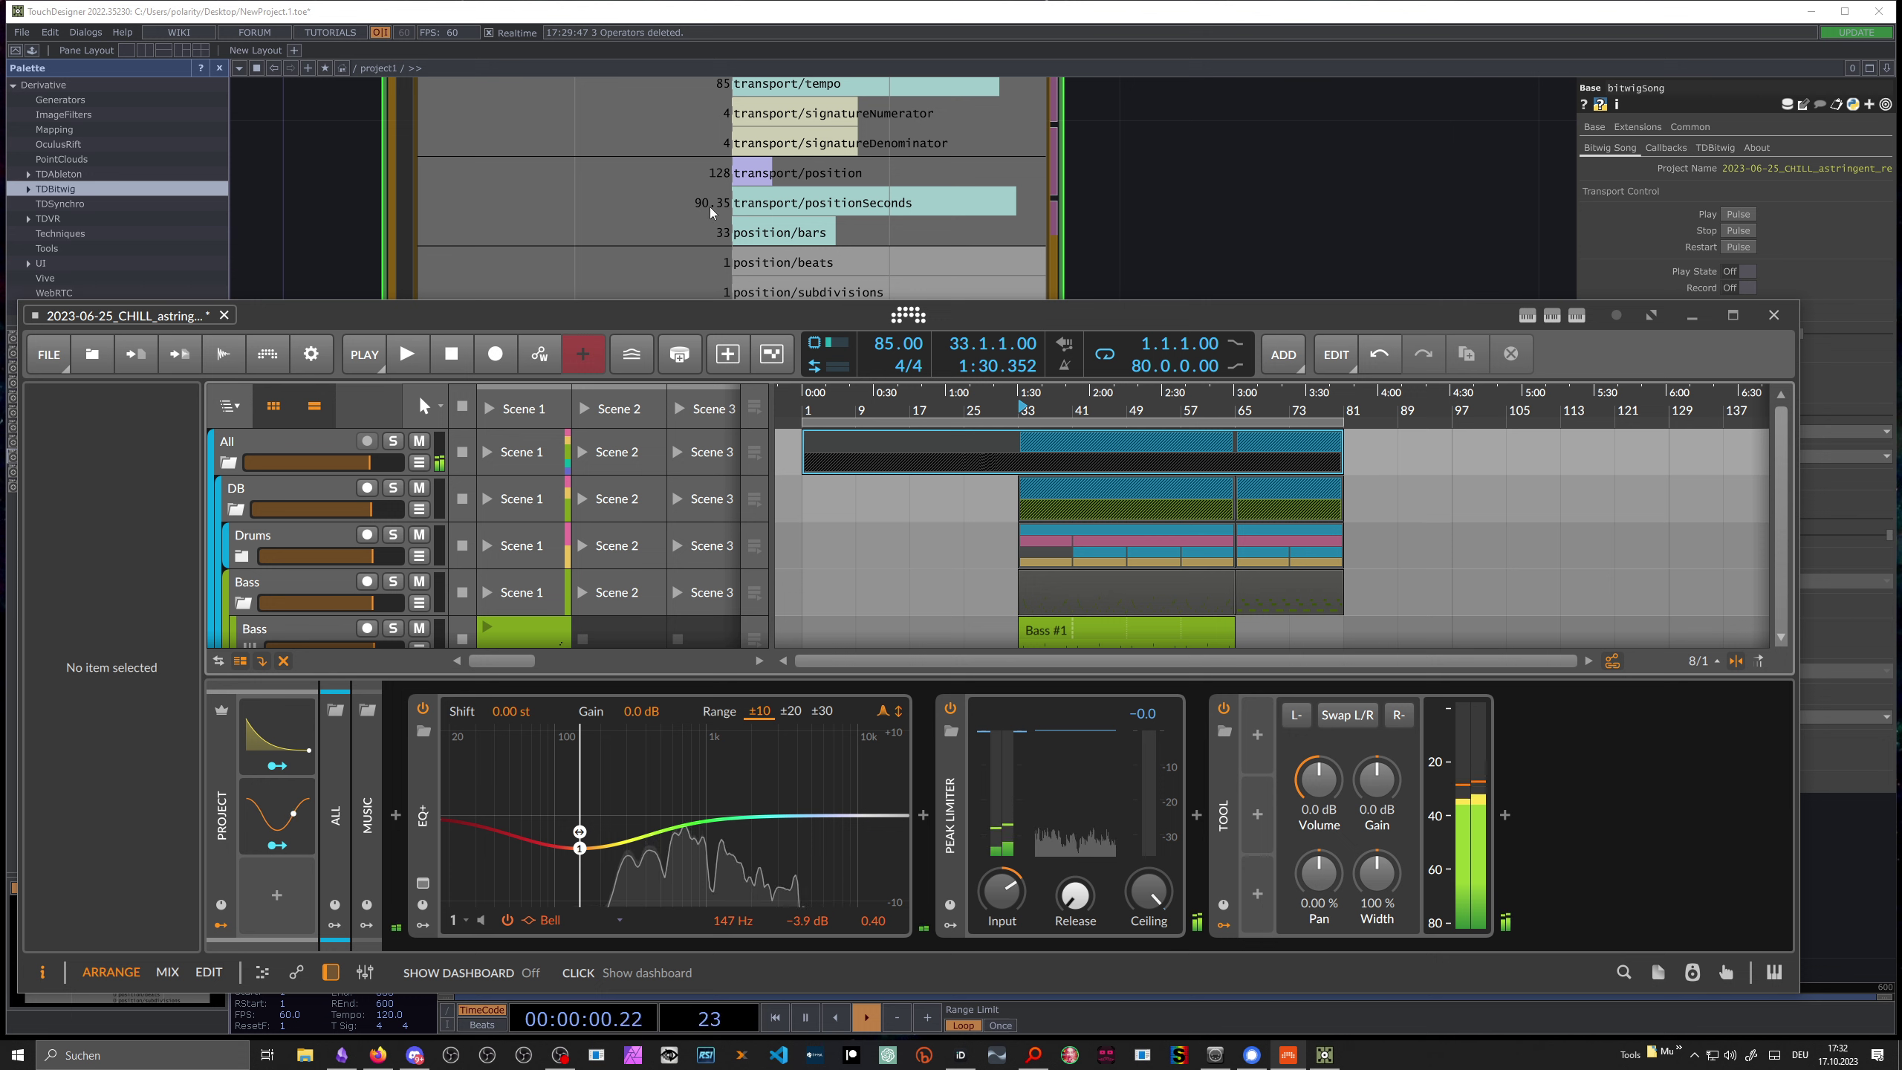
{"action": "left_click", "coordinate": [1236, 410]}
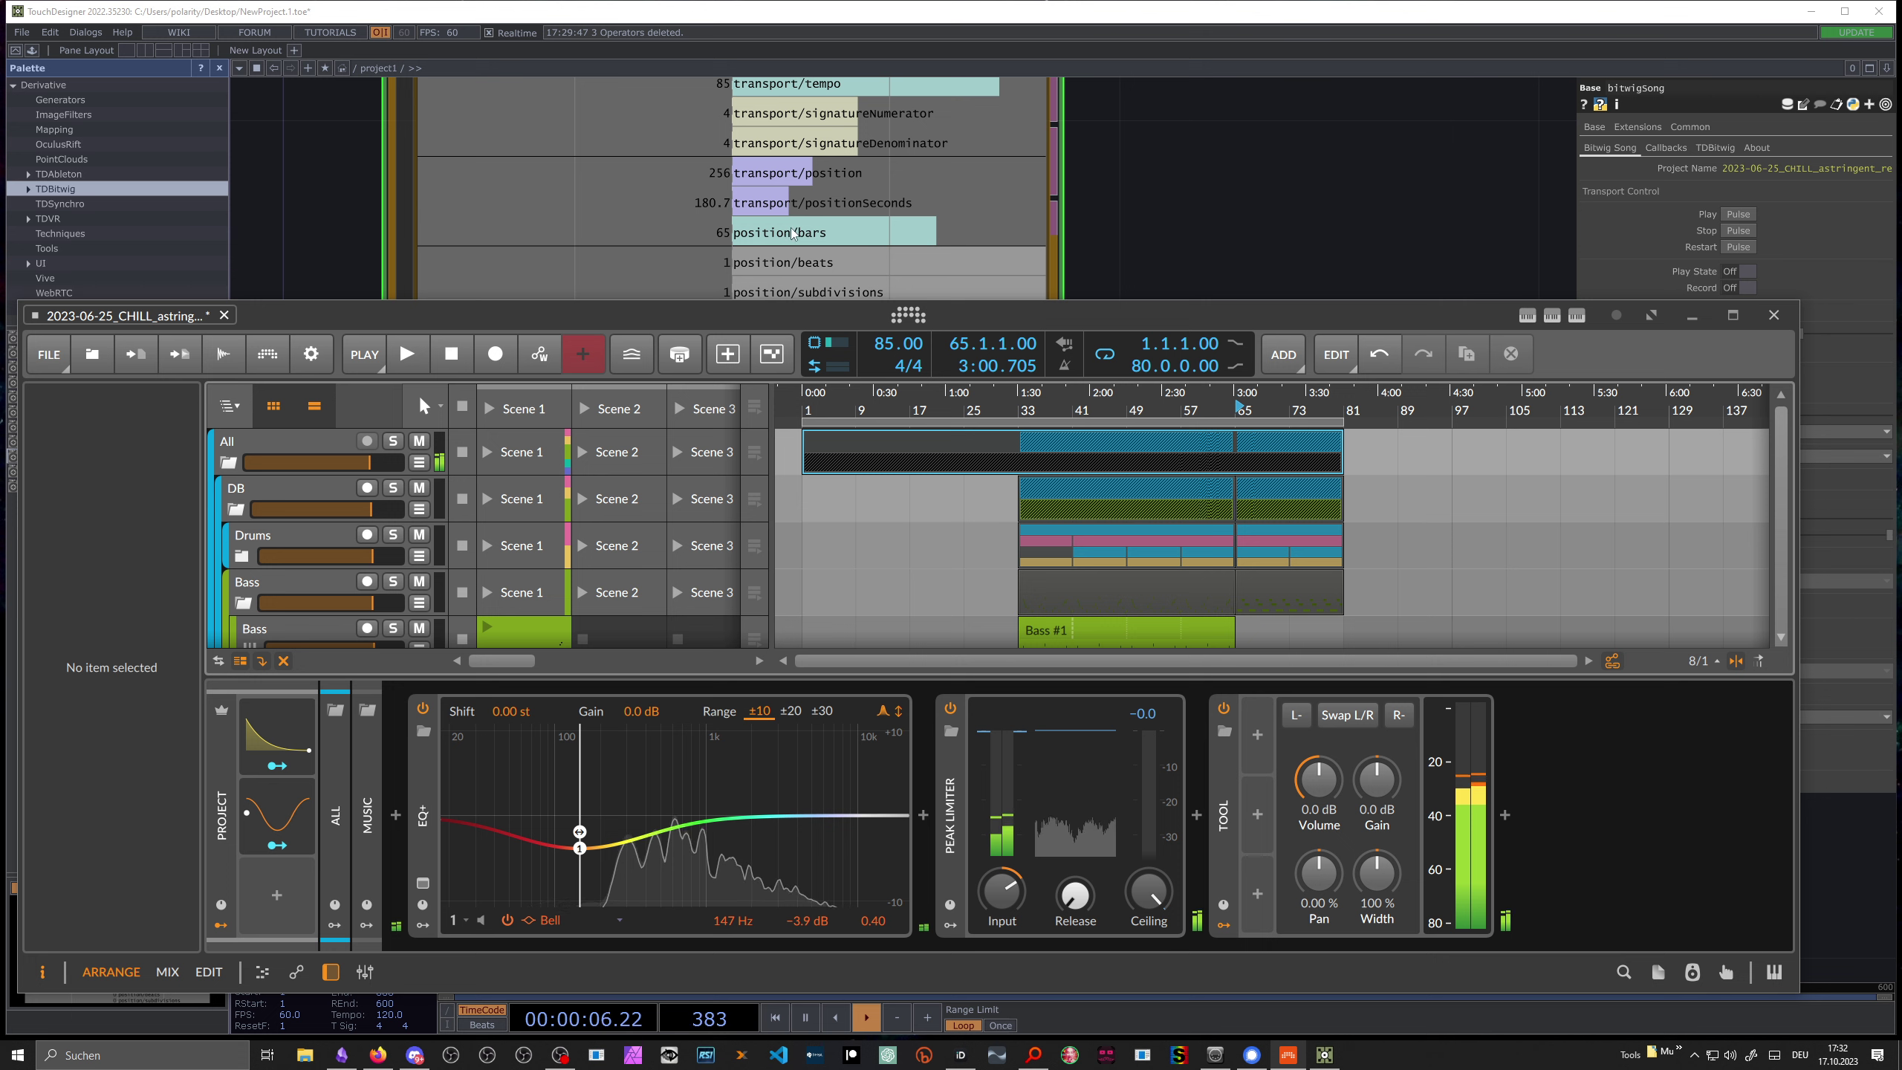
{"action": "left_click", "coordinate": [809, 409]}
{"action": "mouse_move", "coordinate": [920, 405]}
{"action": "left_mouse_down"}
{"action": "mouse_move", "coordinate": [1319, 405]}
{"action": "mouse_move", "coordinate": [1009, 407]}
{"action": "left_mouse_up"}
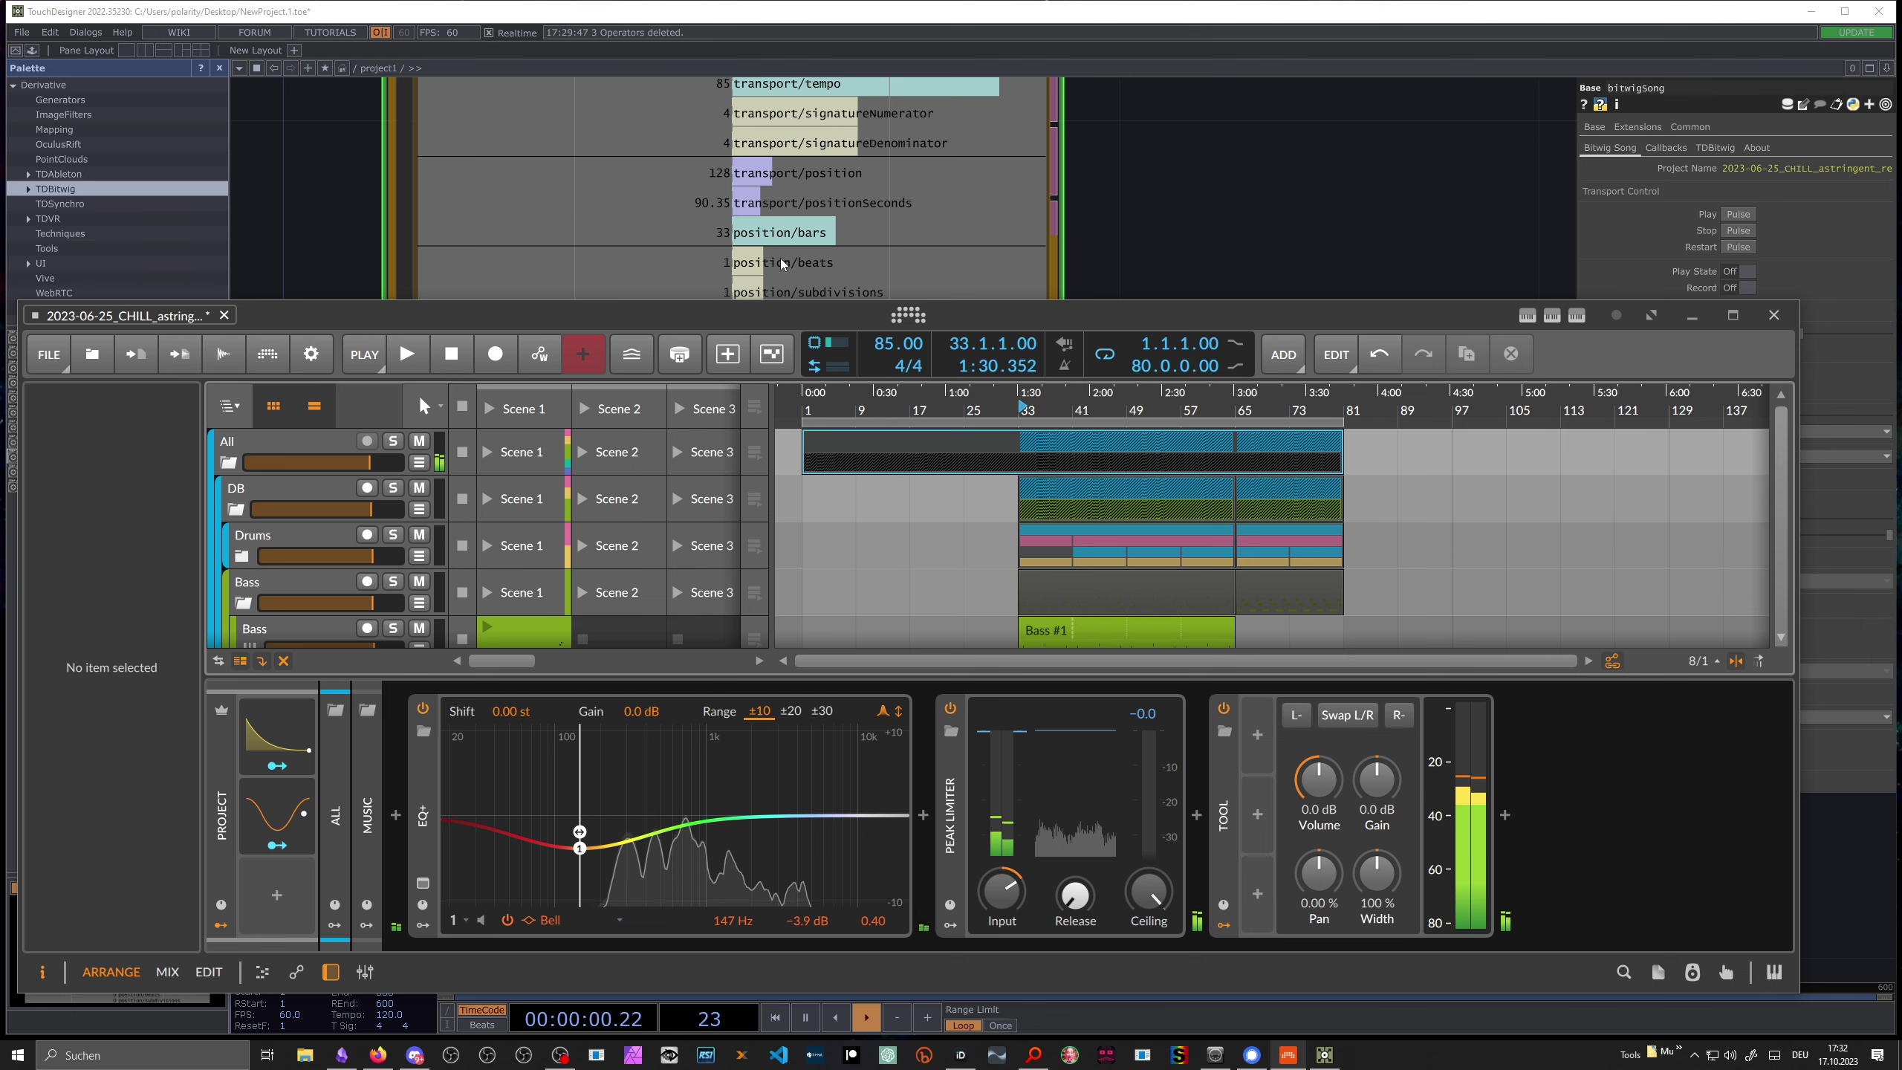
Step: Create a Movie File In TOP from SCIFISUPER.mp4 near the Bitwig components
{"action": "left_click", "coordinate": [1112, 234]}
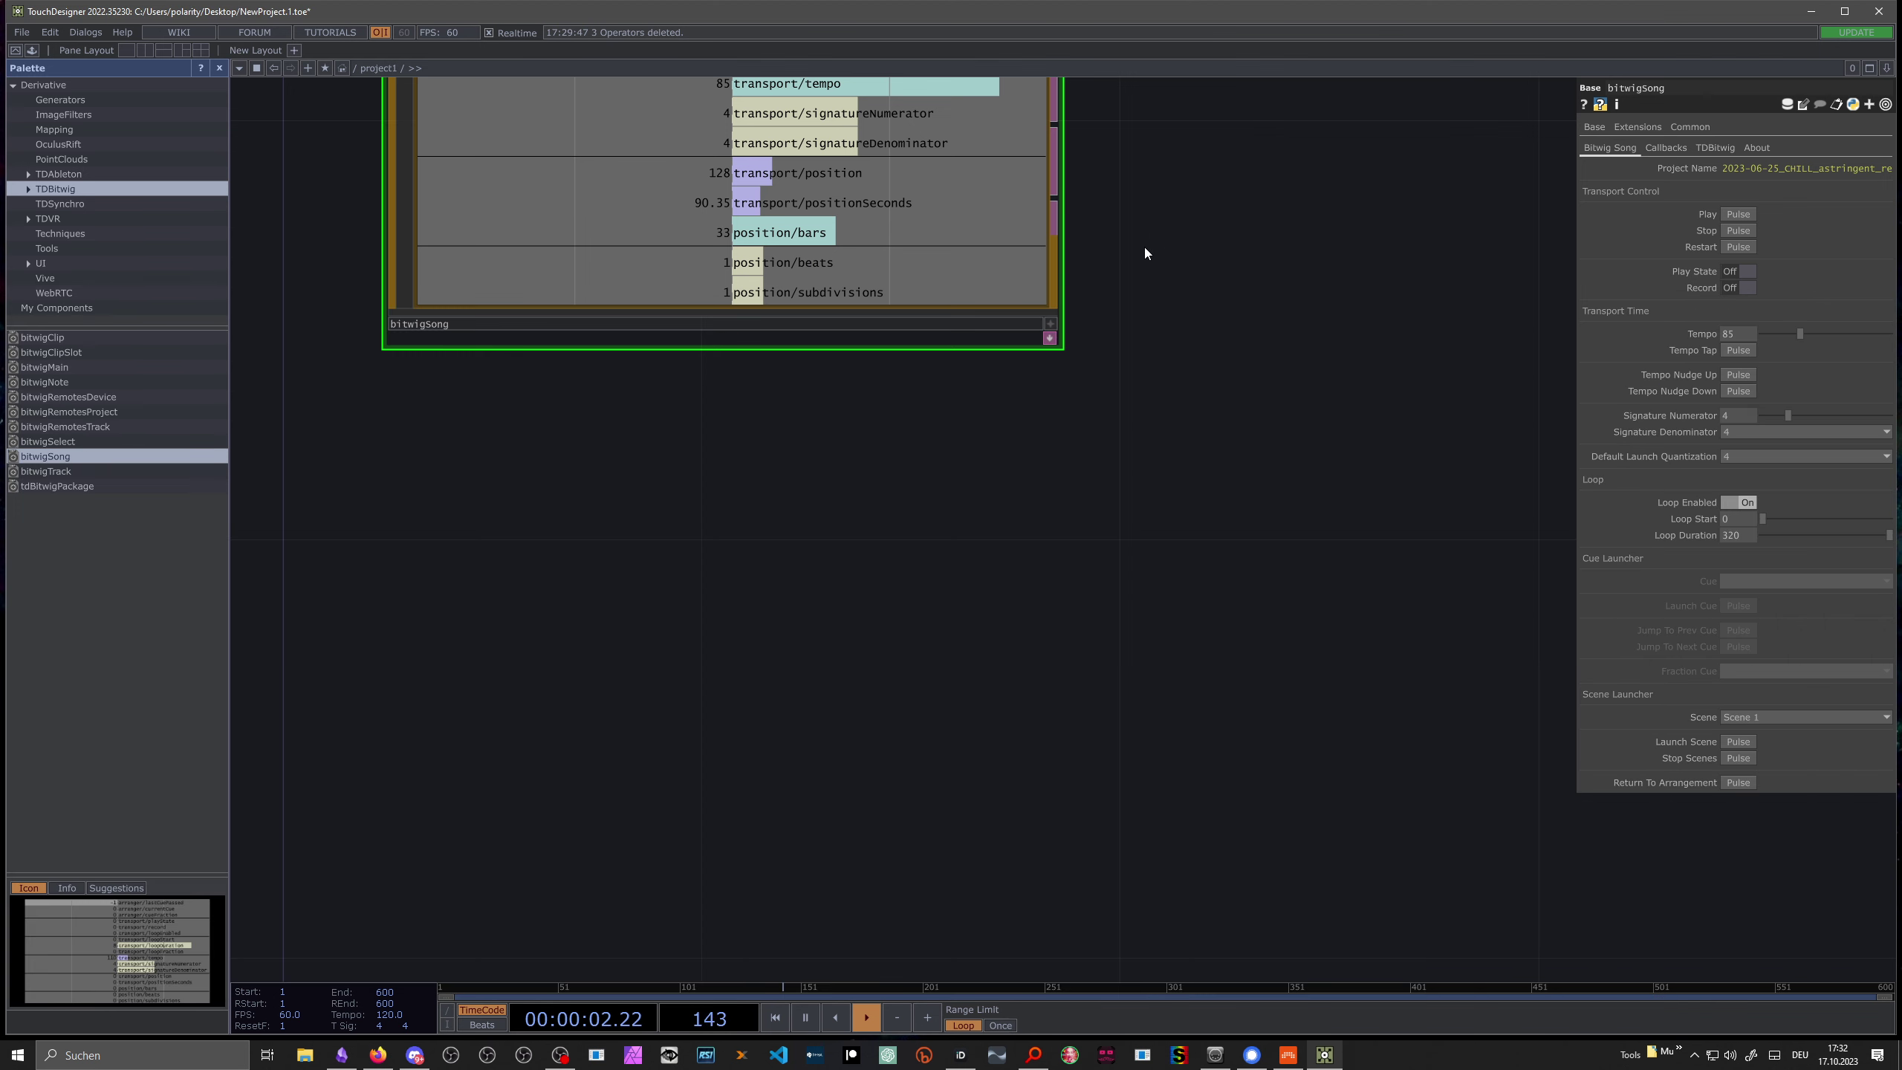
{"action": "left_click_drag", "start_coordinate": [1139, 247], "coordinate": [735, 378]}
{"action": "scroll", "coordinate": [1048, 360], "scroll_direction": "down", "scroll_amount": 5}
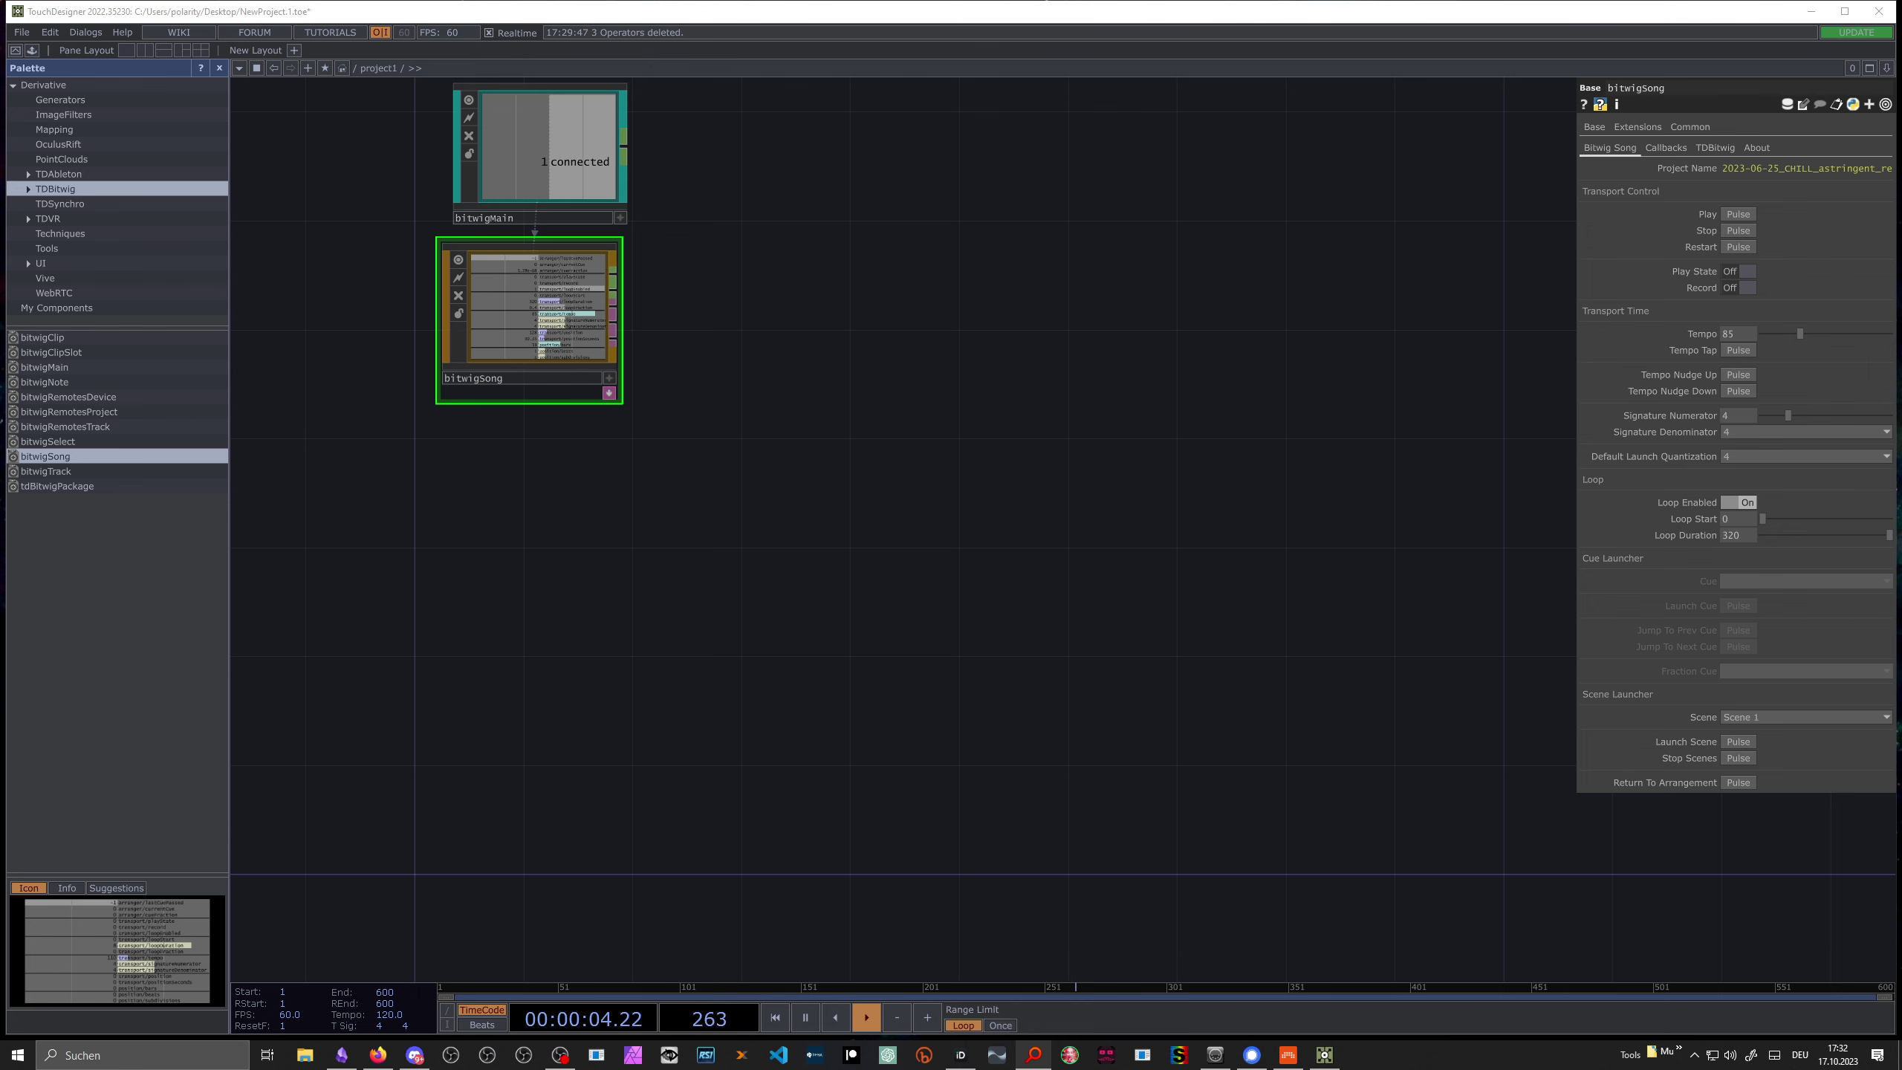
{"action": "left_click_drag", "start_coordinate": [1006, 576], "coordinate": [998, 481]}
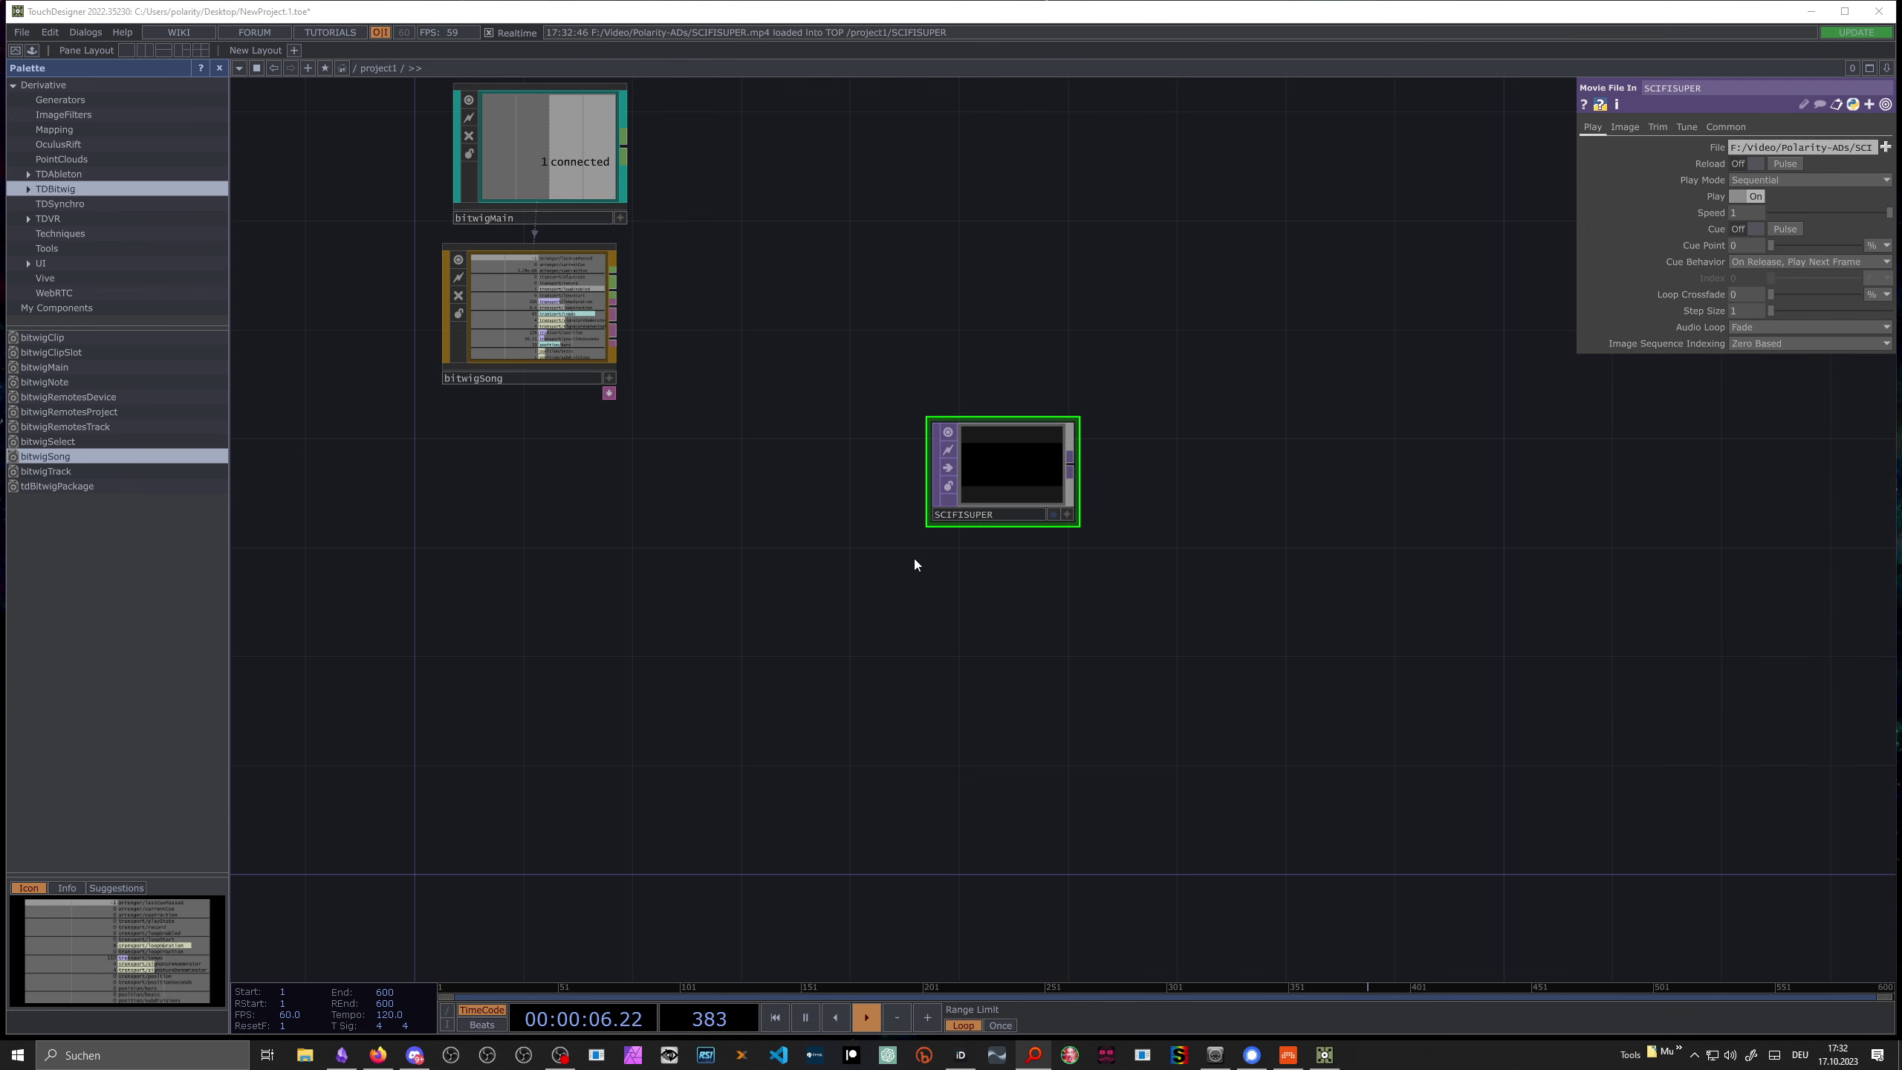
{"action": "scroll", "coordinate": [914, 556], "scroll_direction": "up", "scroll_amount": 3}
{"action": "left_click_drag", "start_coordinate": [992, 582], "coordinate": [1114, 726]}
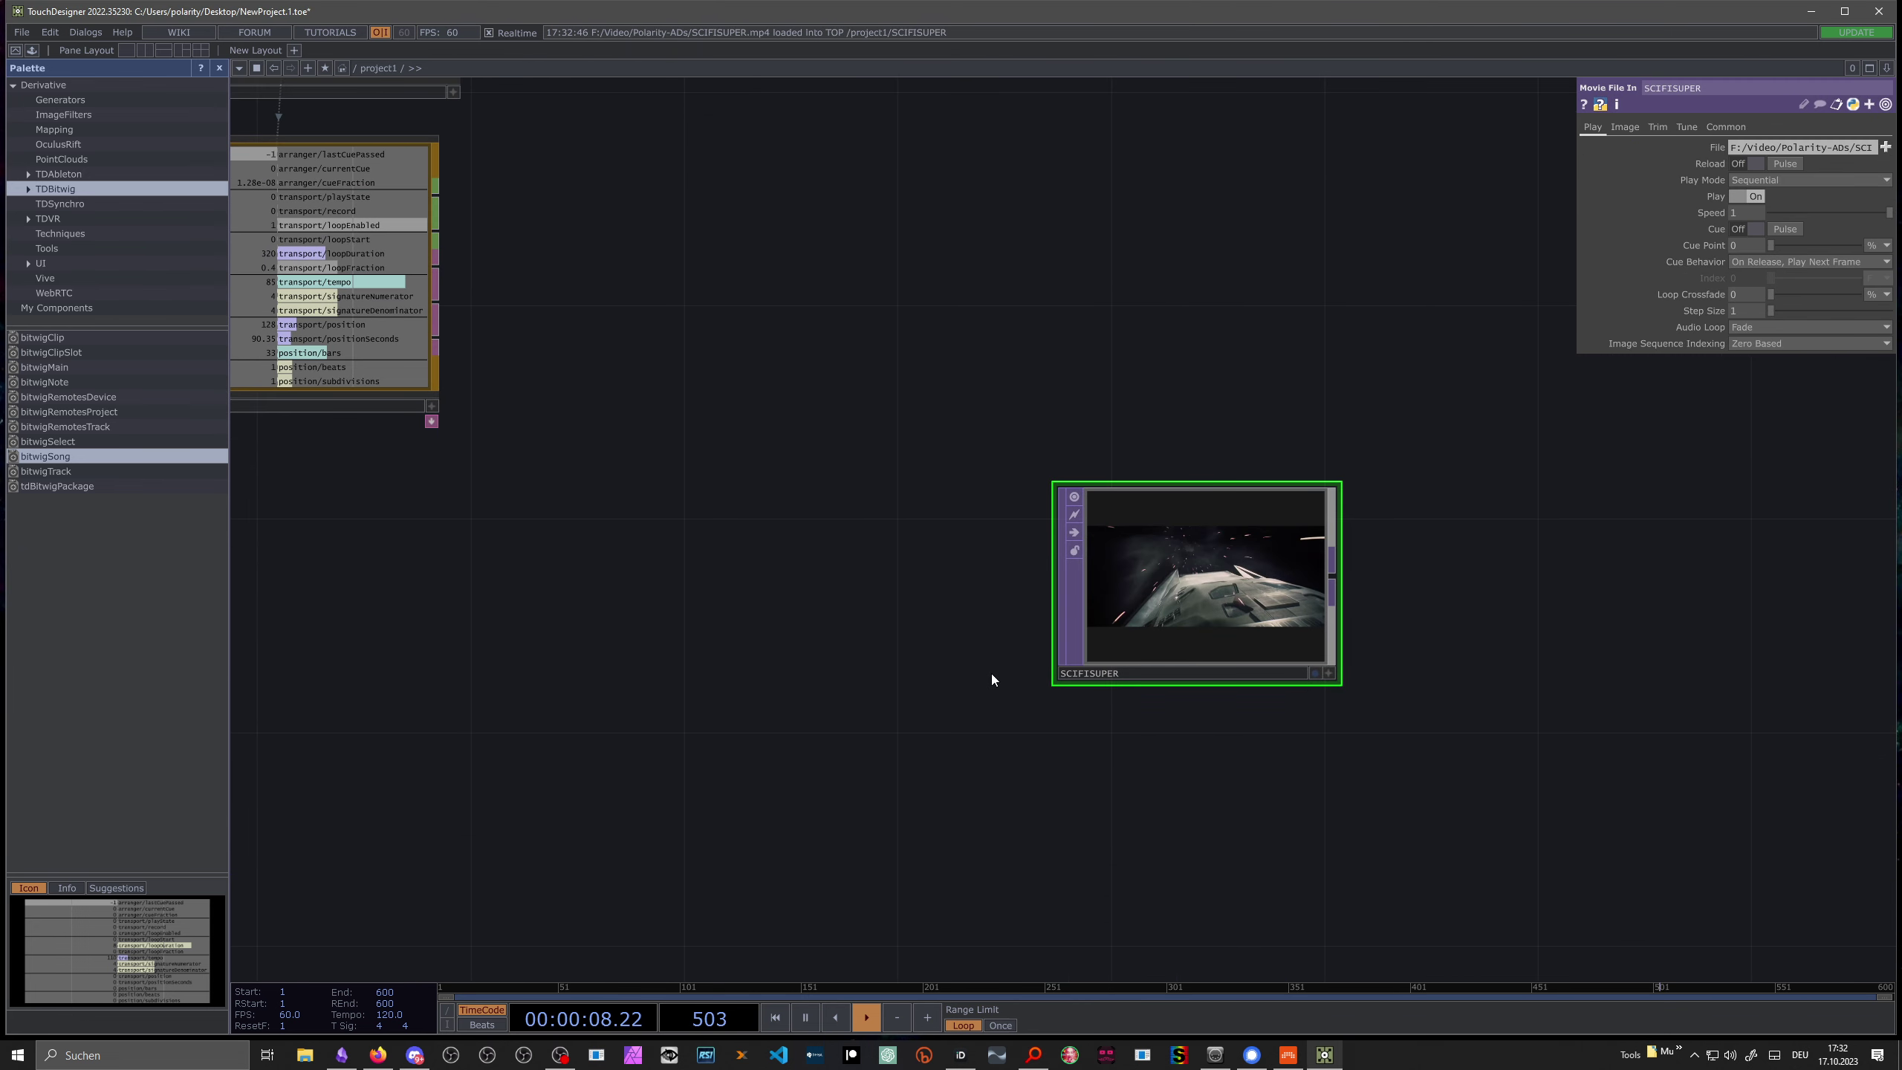
{"action": "scroll", "coordinate": [989, 666], "scroll_direction": "down", "scroll_amount": 2}
{"action": "left_click_drag", "start_coordinate": [1053, 636], "coordinate": [1010, 497]}
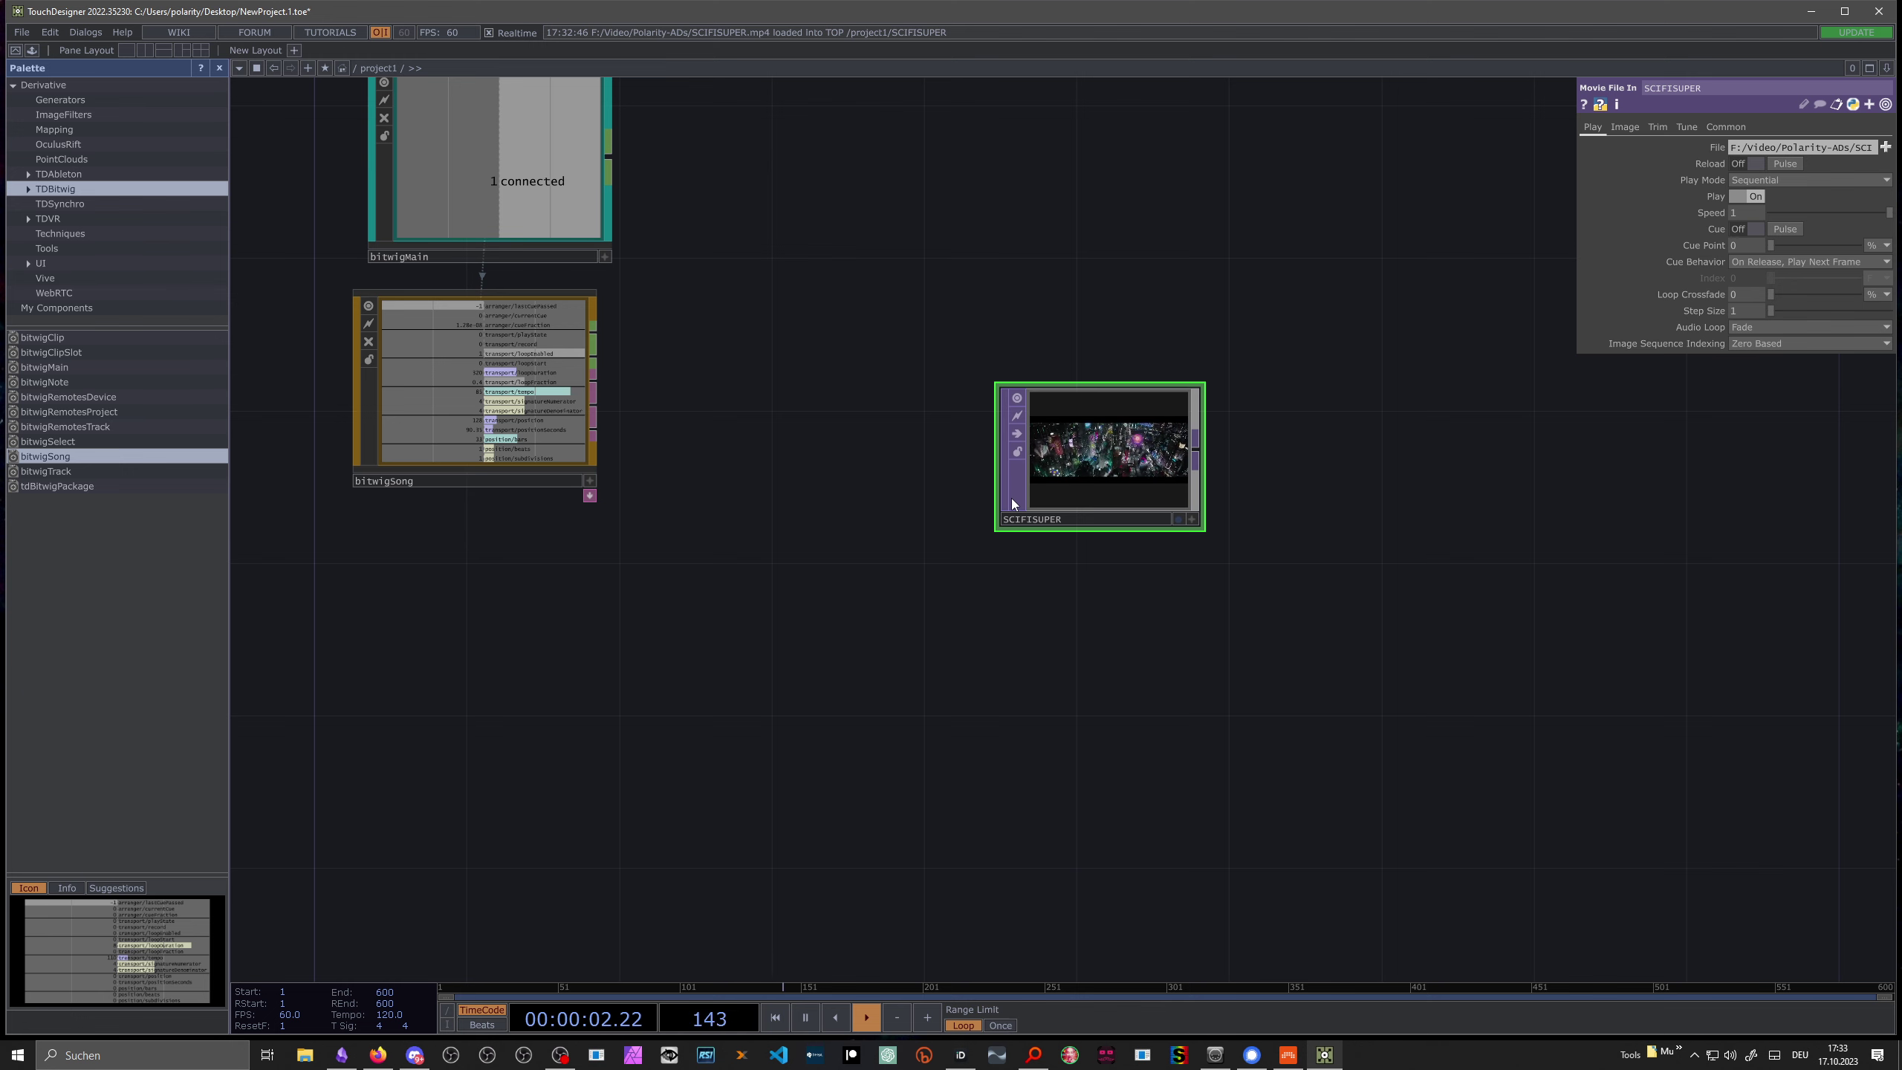
Step: Move the SCIFISUPER node up and left beside bitwigSong
{"action": "scroll", "coordinate": [1011, 499], "scroll_direction": "up", "scroll_amount": 1}
{"action": "scroll", "coordinate": [1038, 494], "scroll_direction": "up", "scroll_amount": 2}
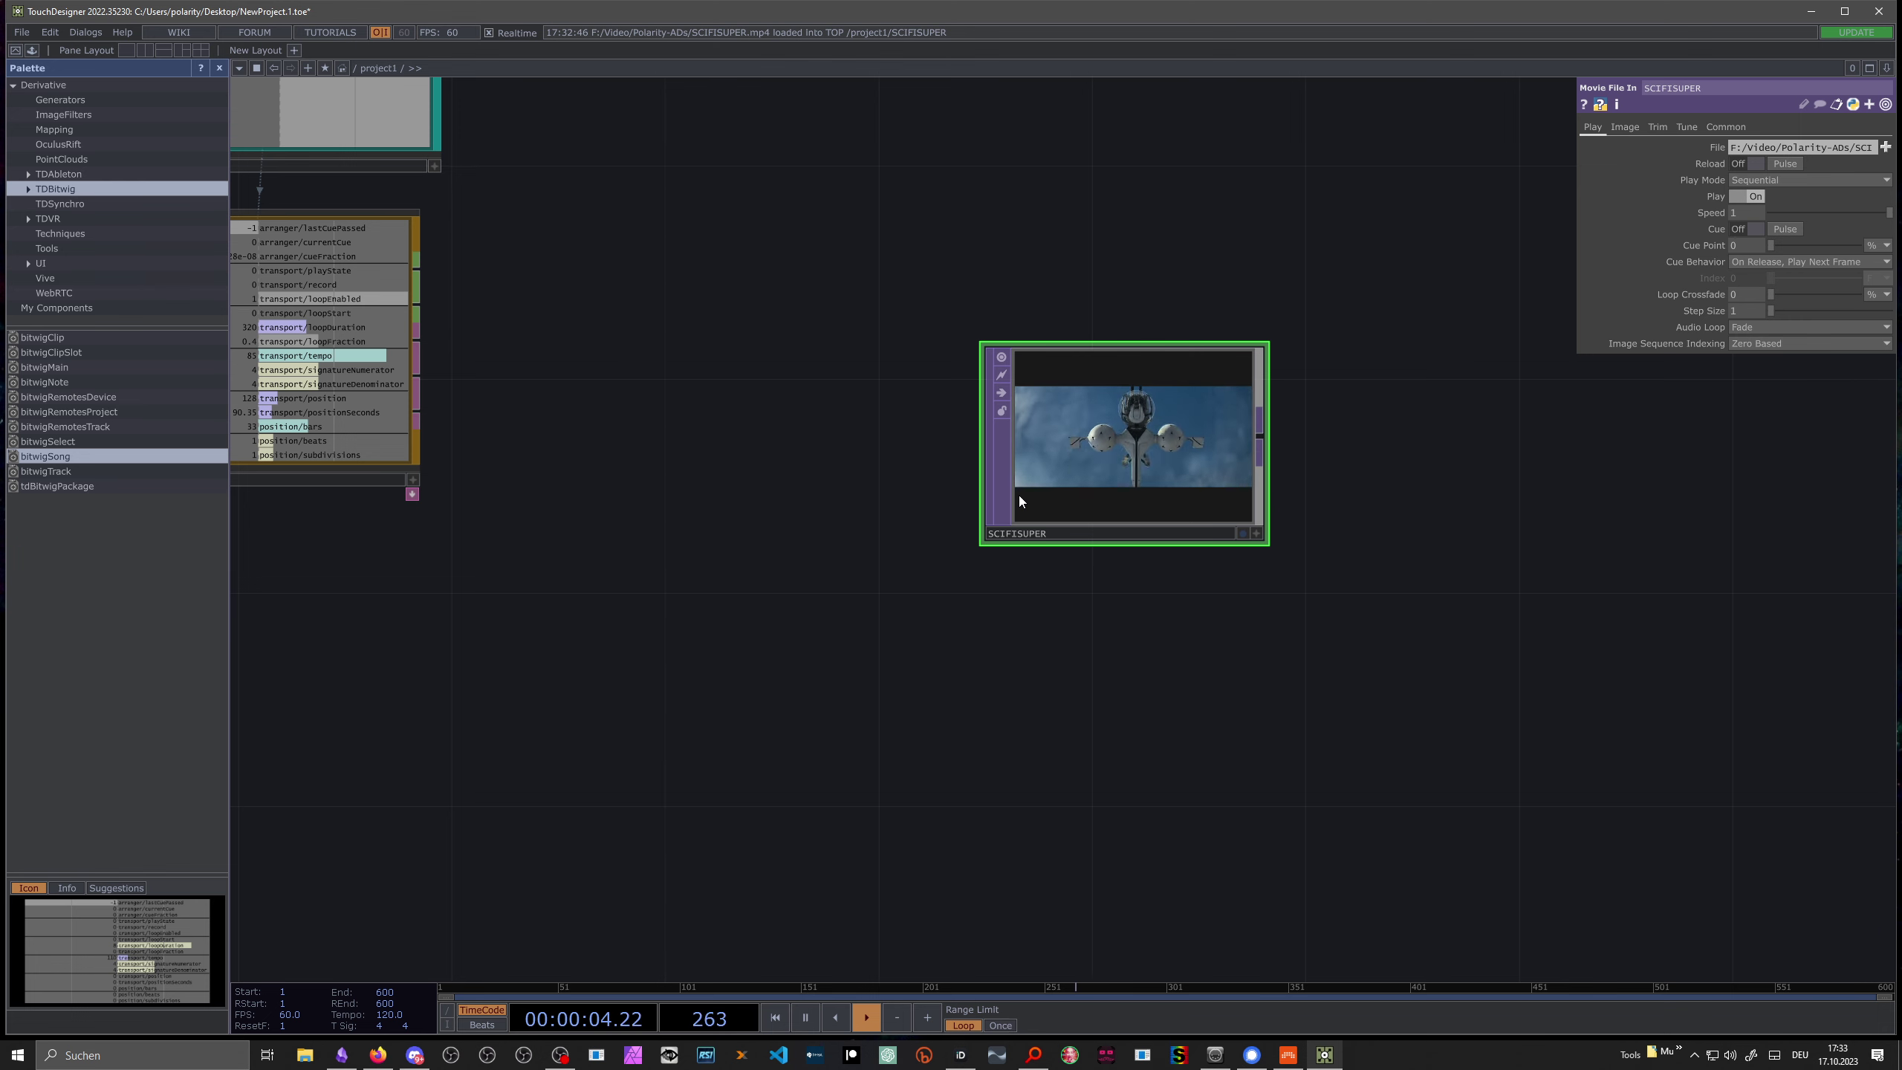
{"action": "left_click_drag", "start_coordinate": [914, 456], "coordinate": [939, 507]}
{"action": "left_click_drag", "start_coordinate": [1208, 572], "coordinate": [1101, 520]}
{"action": "mouse_move", "coordinate": [1367, 586]}
{"action": "left_mouse_down"}
{"action": "mouse_move", "coordinate": [1393, 605]}
{"action": "mouse_move", "coordinate": [1371, 616]}
{"action": "left_mouse_up"}
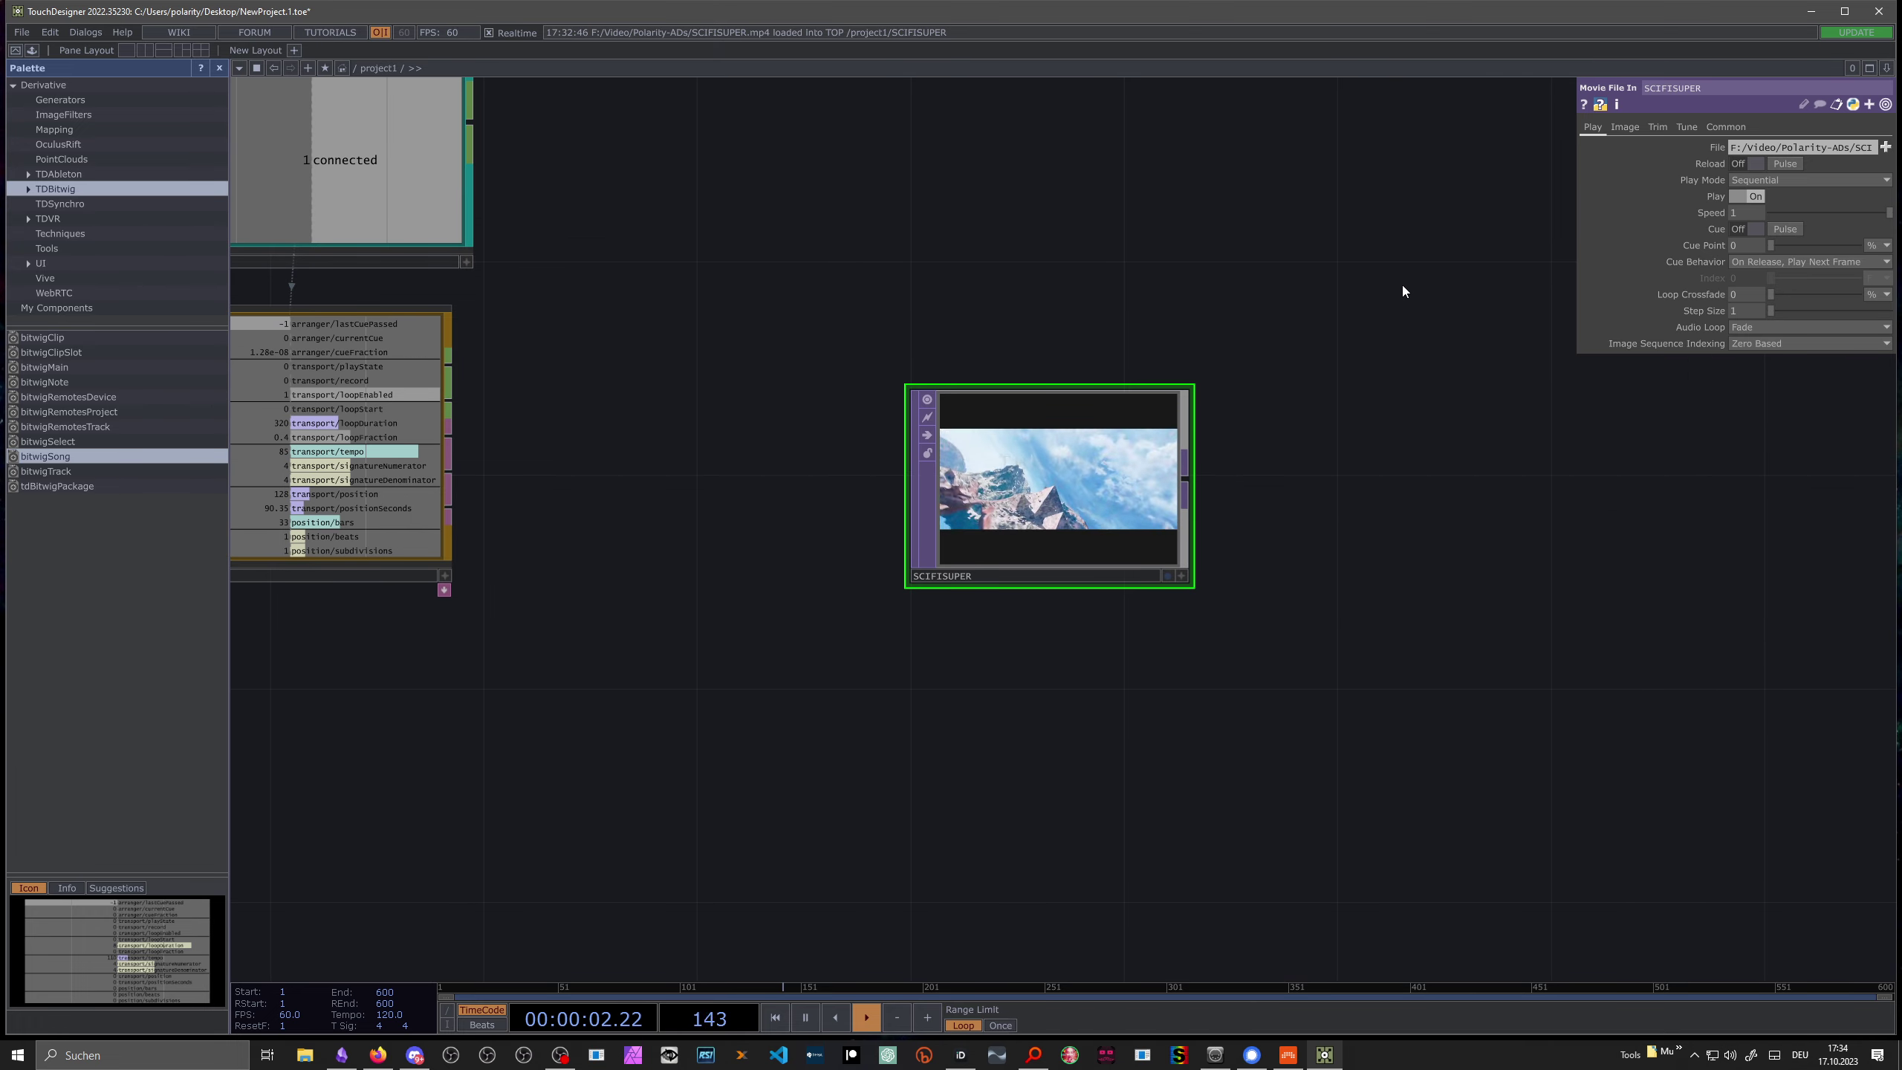
Step: Set SCIFISUPER's Play Mode to Specify Index with the Index unit in Seconds
{"action": "left_click", "coordinate": [1742, 180]}
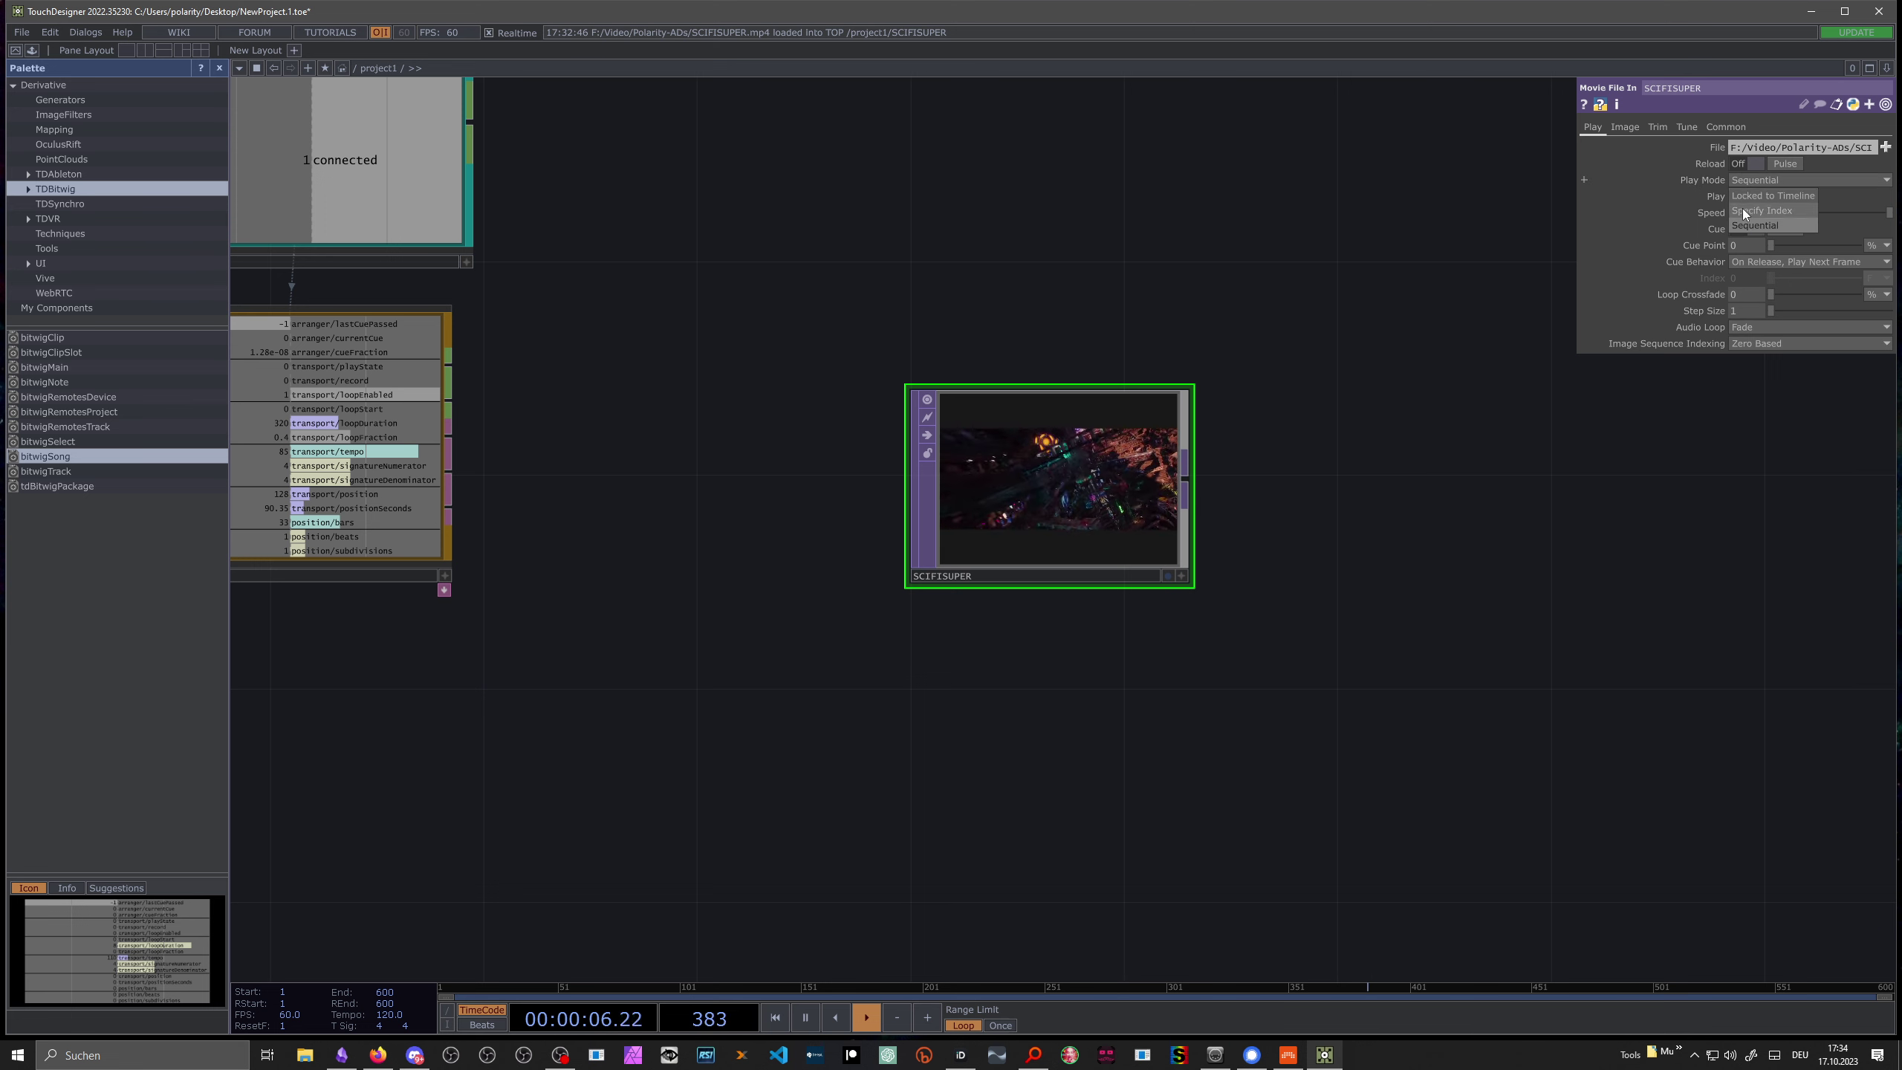
{"action": "left_click", "coordinate": [1745, 209]}
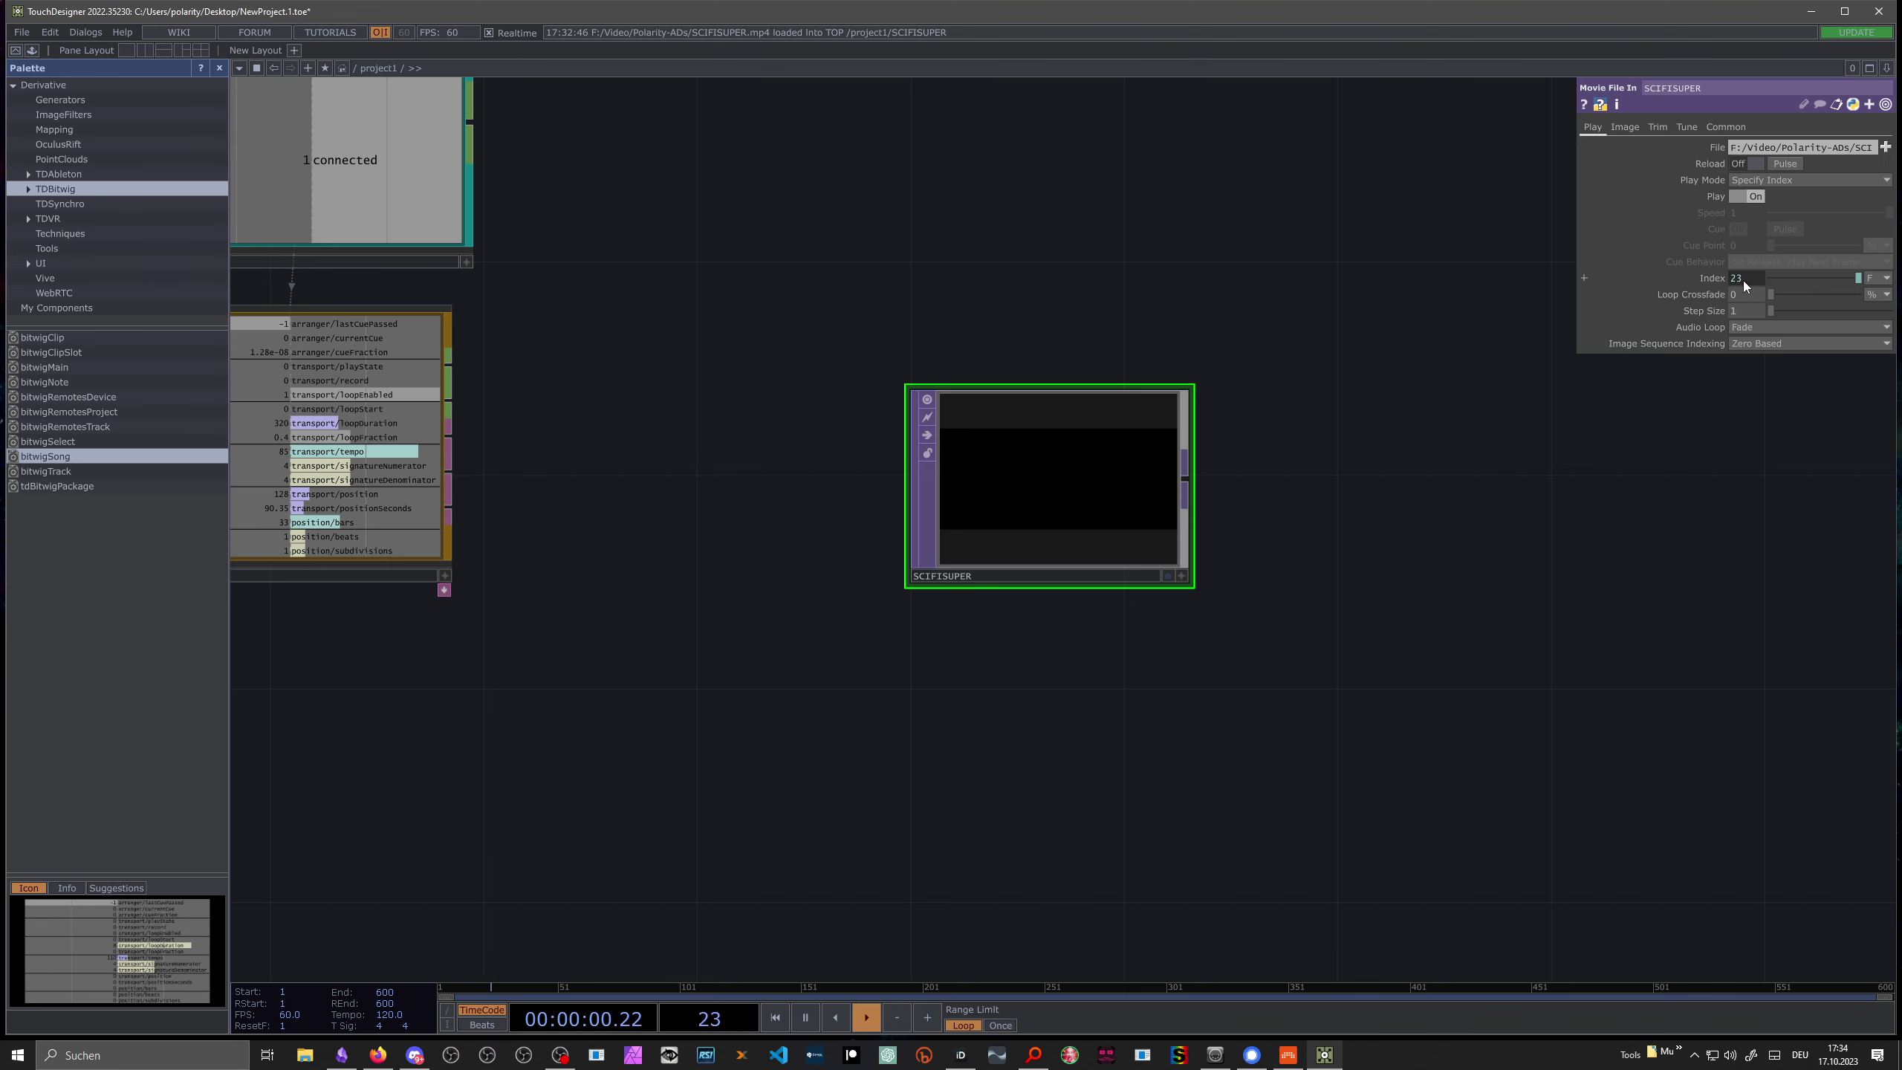
{"action": "left_click", "coordinate": [1877, 279]}
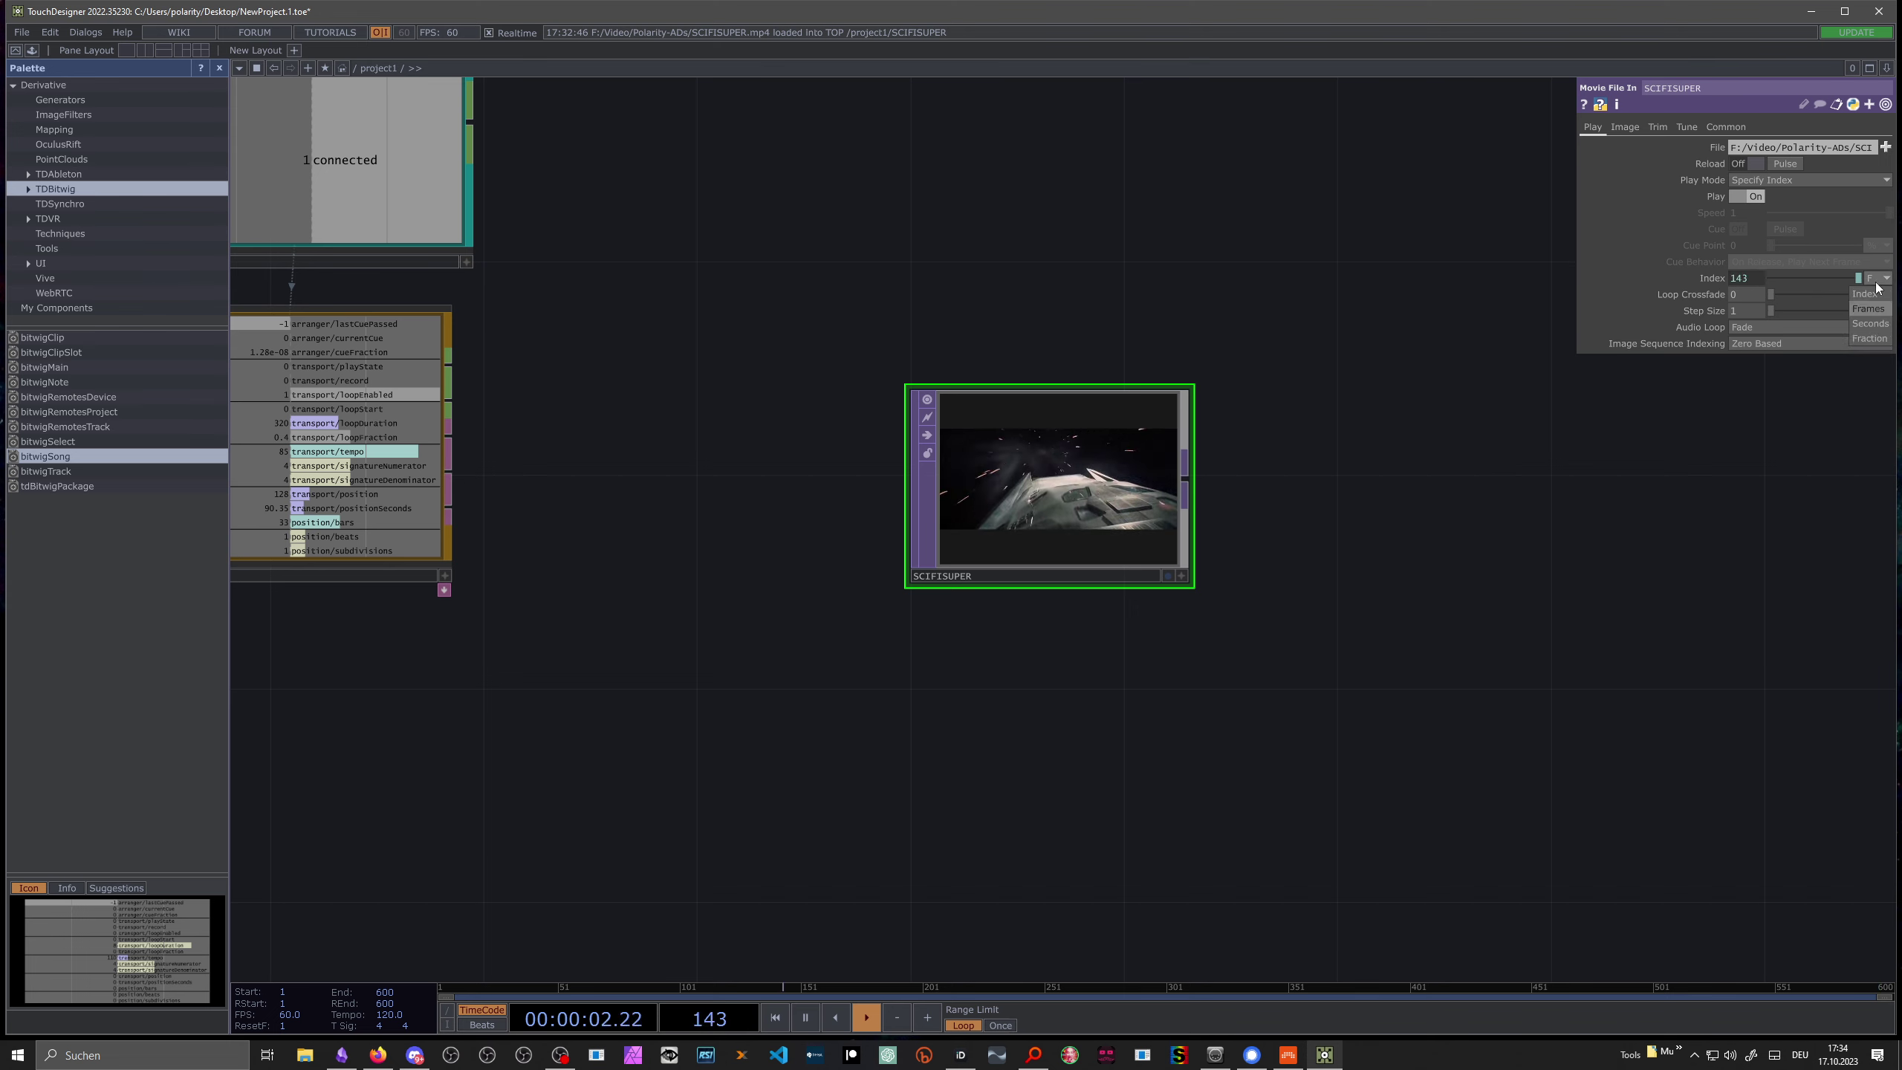
{"action": "left_click", "coordinate": [1862, 325]}
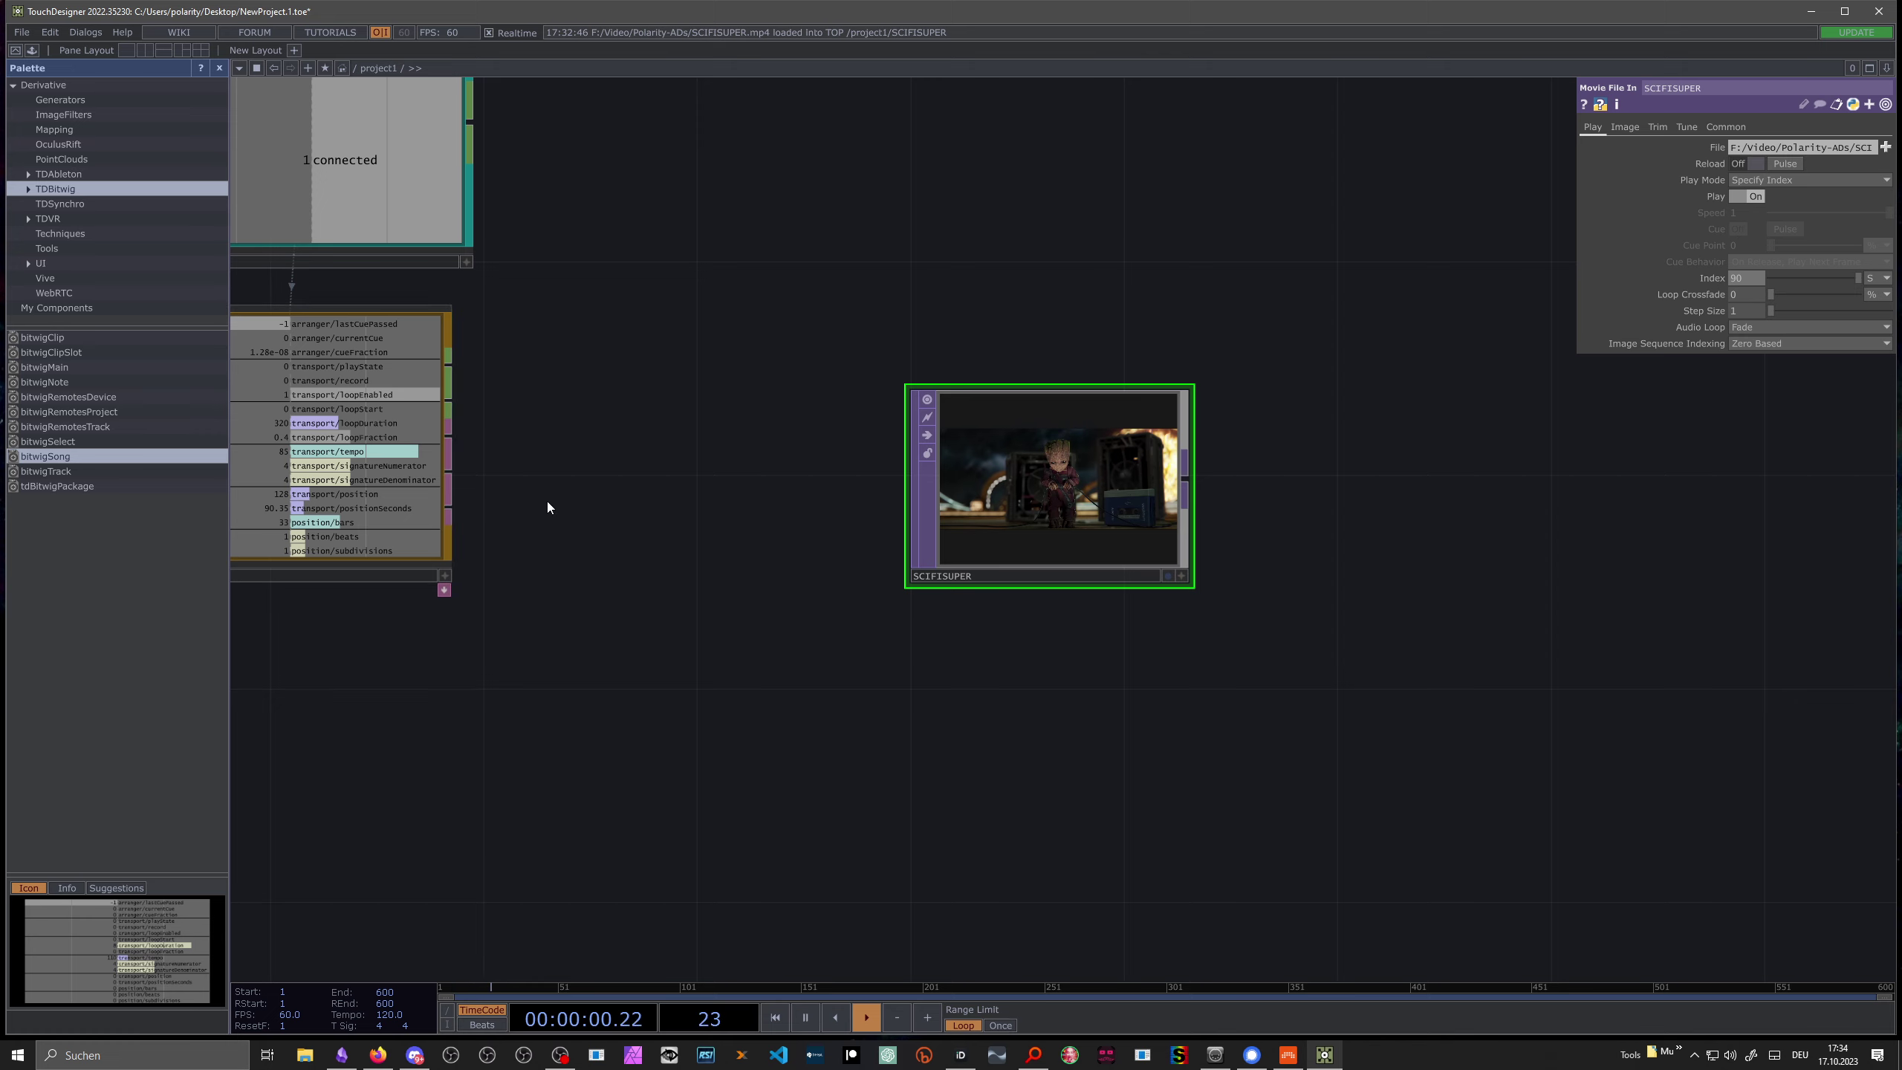
{"action": "left_click_drag", "start_coordinate": [570, 502], "coordinate": [816, 485]}
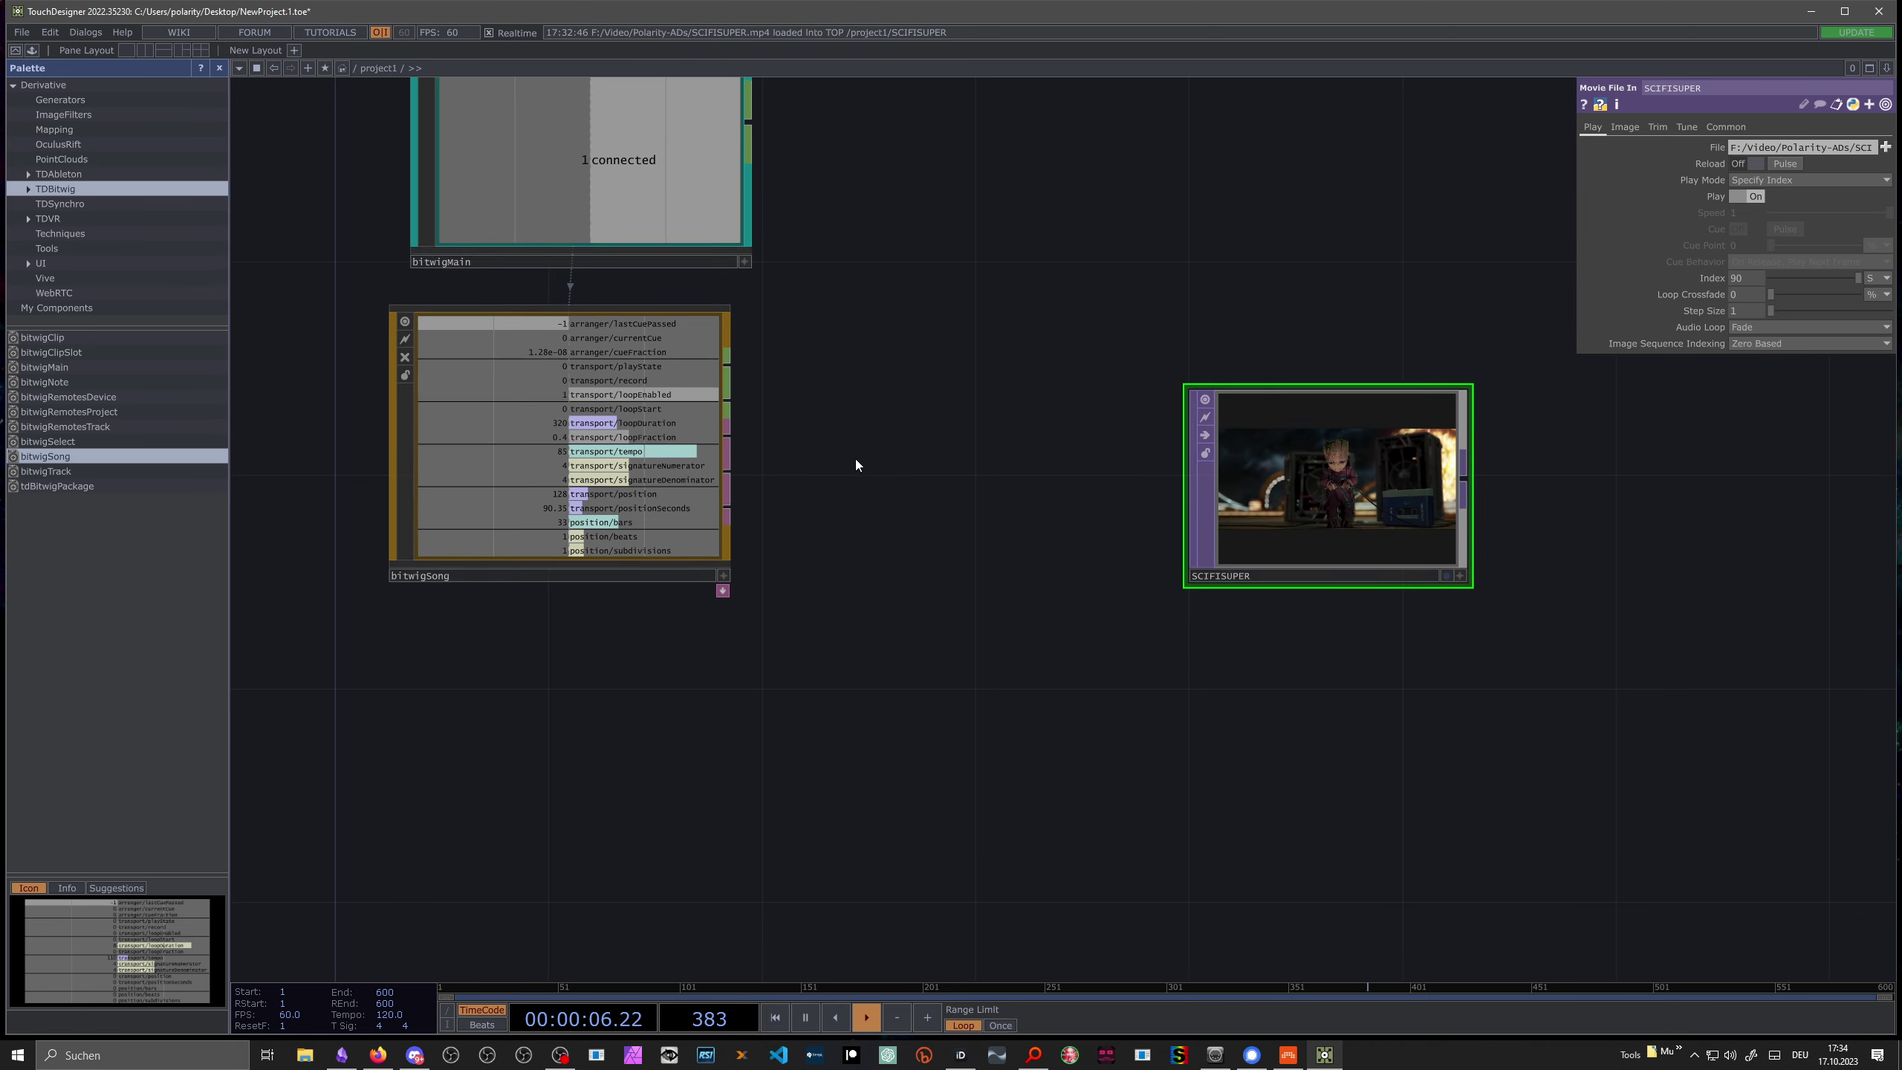
Step: Create a Select CHOP, select1, in the network
{"action": "key", "text": "Tab"}
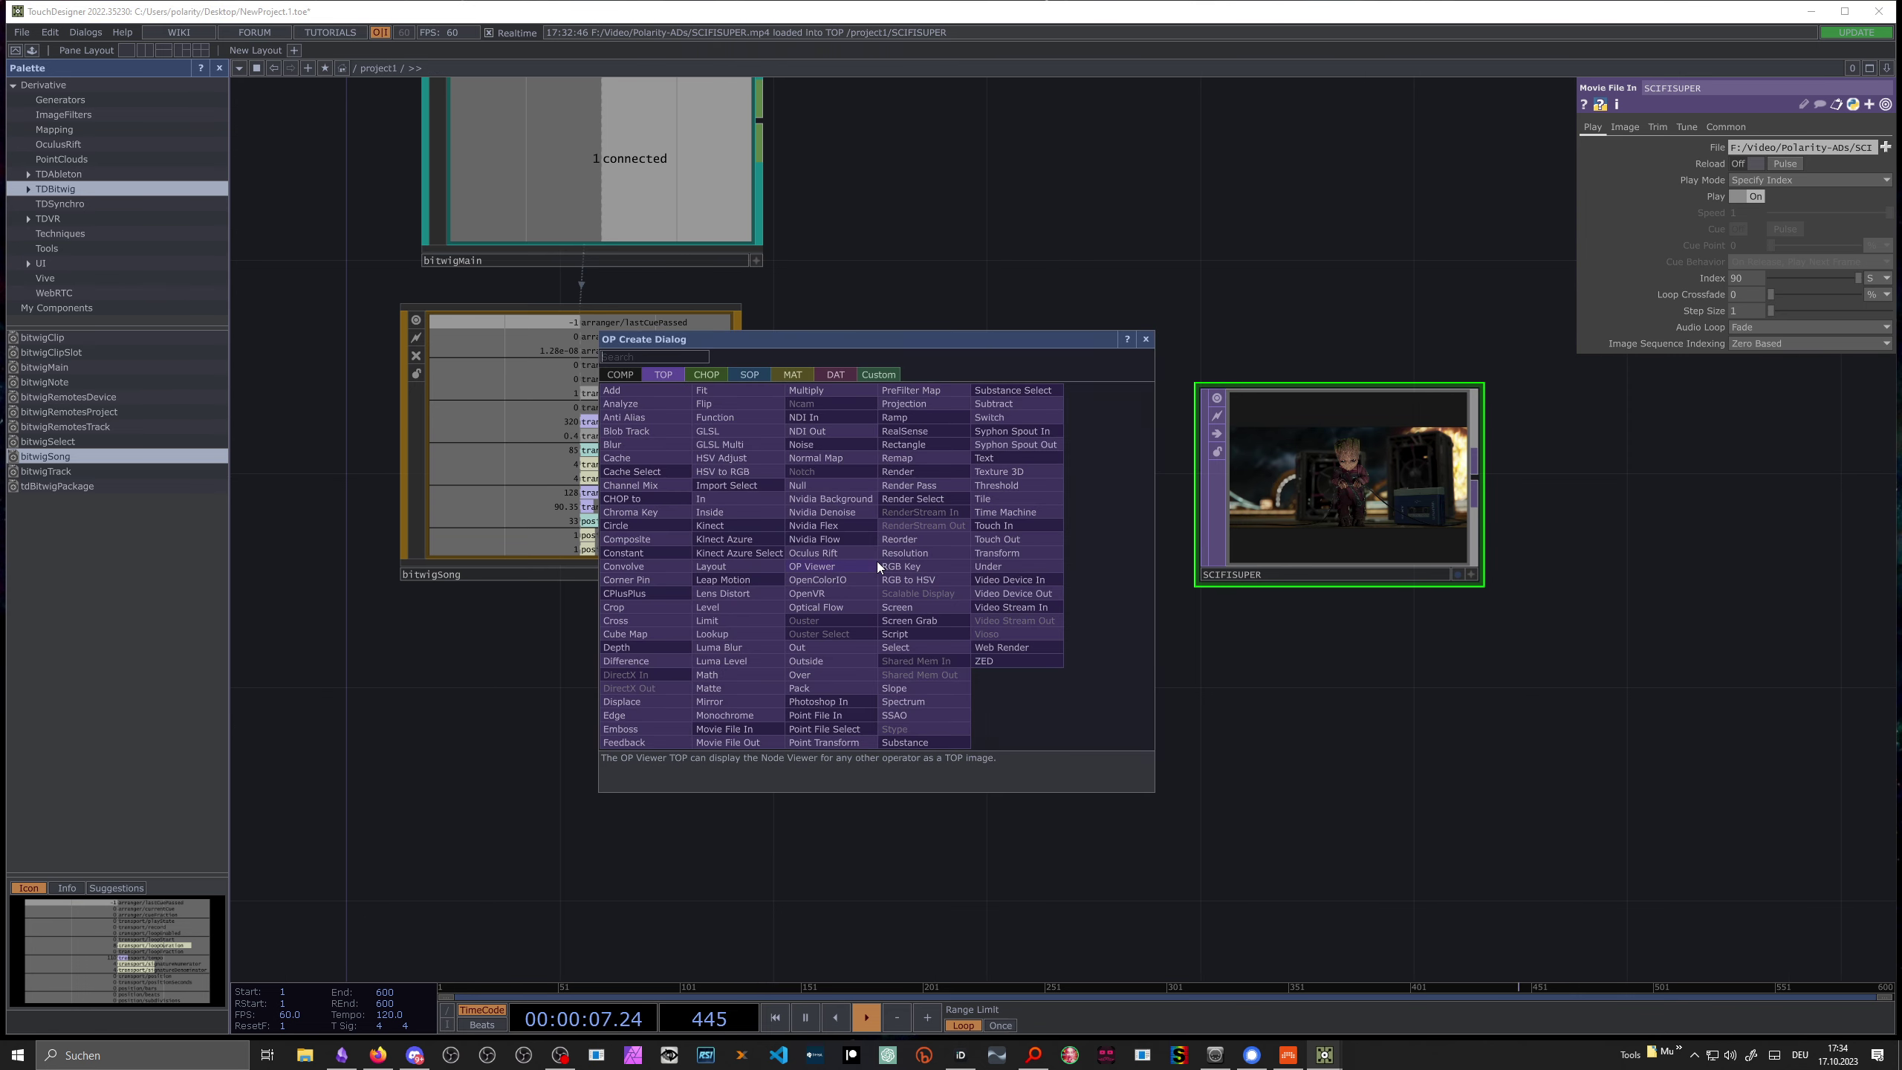
{"action": "left_click", "coordinate": [706, 375]}
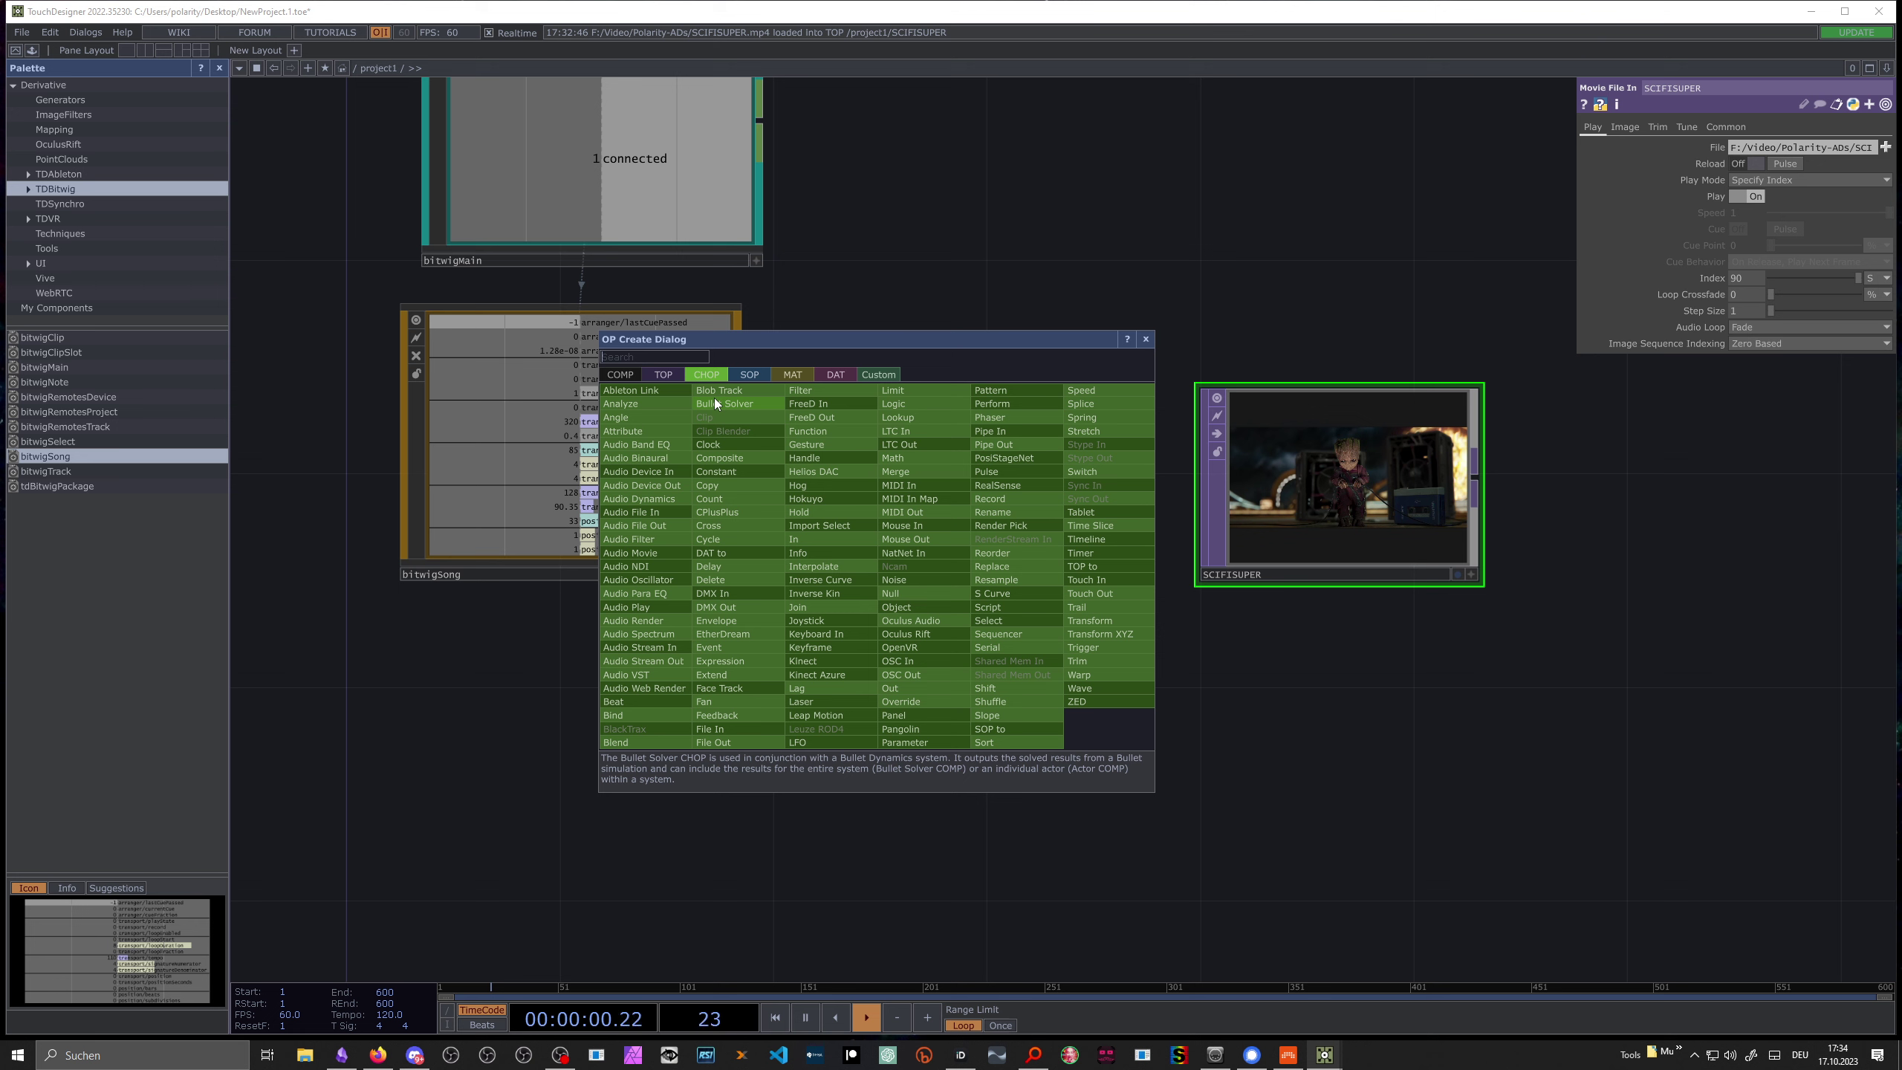
{"action": "type", "text": "selec"}
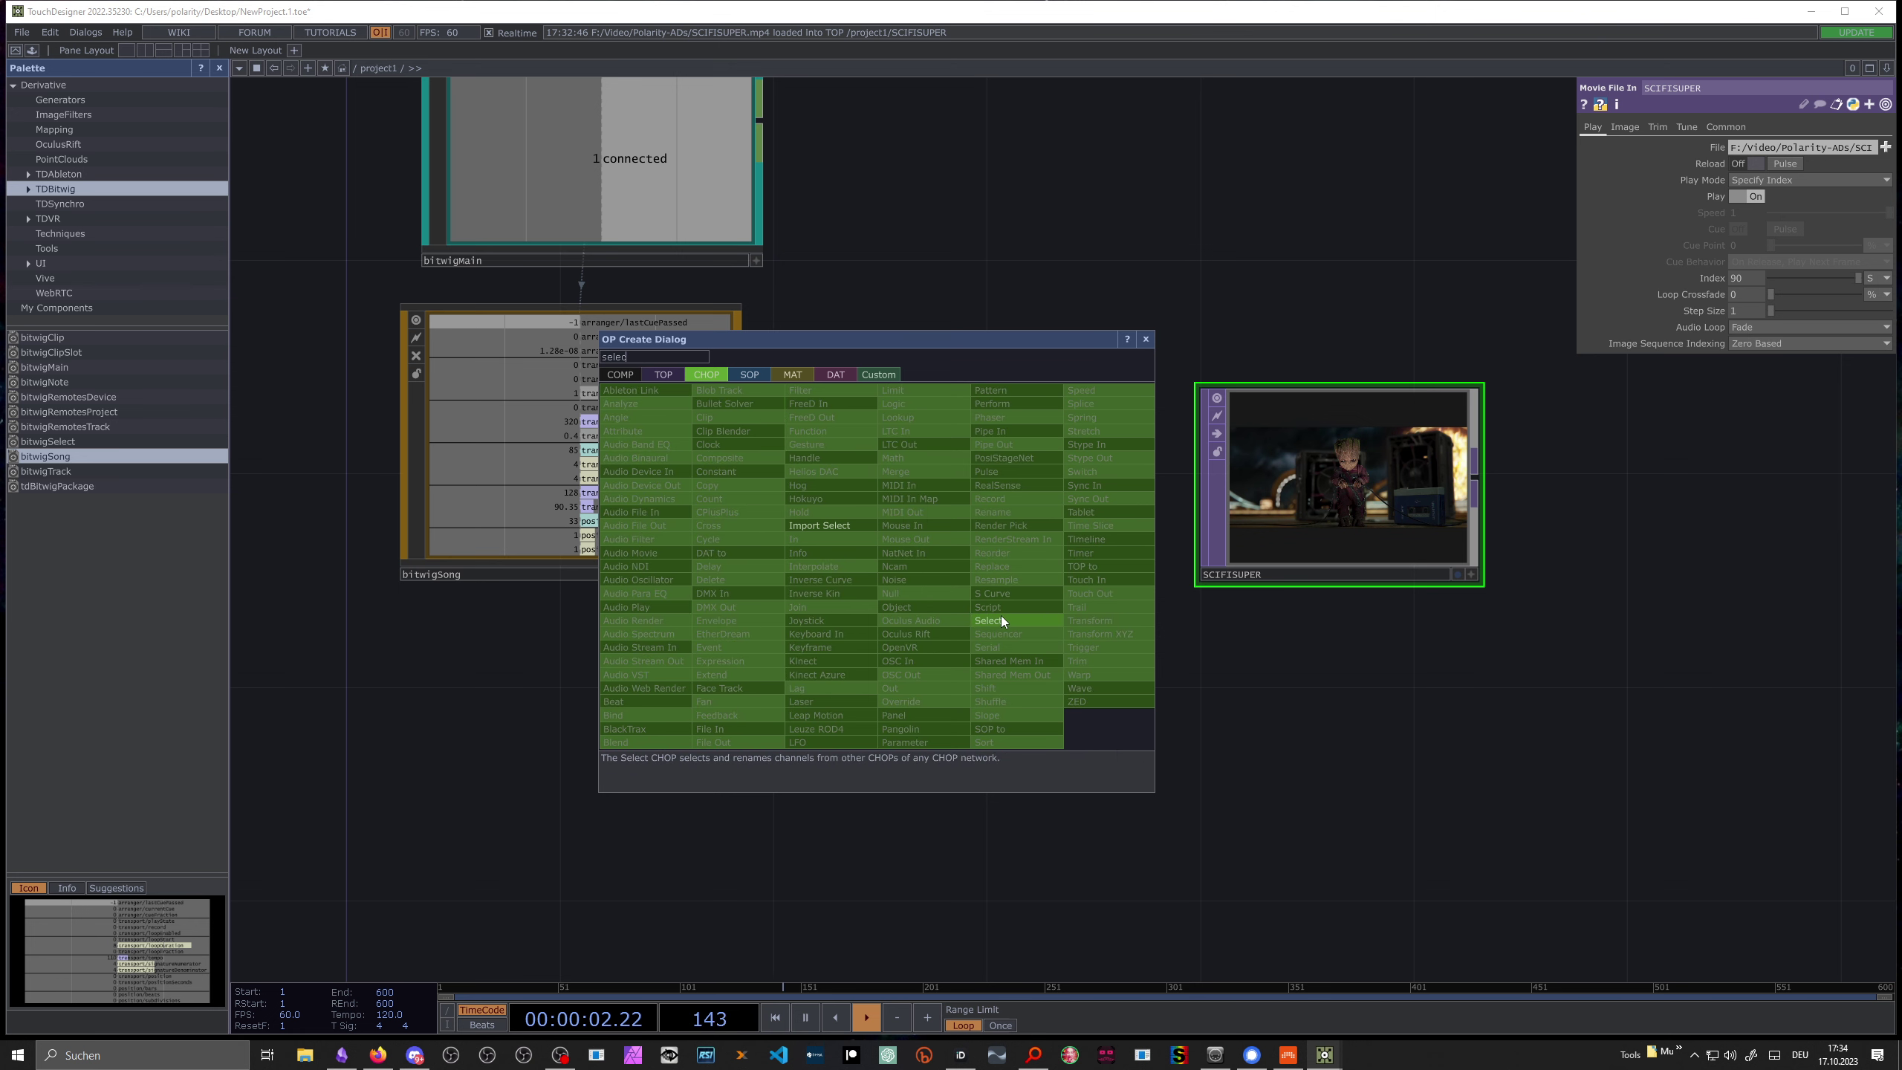
{"action": "left_click", "coordinate": [999, 619]}
{"action": "left_click", "coordinate": [958, 488]}
Step: Wire bitwigSong into select1 and enter transport/positionSeconds as its Channel Names
{"action": "left_click_drag", "start_coordinate": [1207, 522], "coordinate": [1315, 523]}
{"action": "left_click_drag", "start_coordinate": [1041, 553], "coordinate": [1093, 553]}
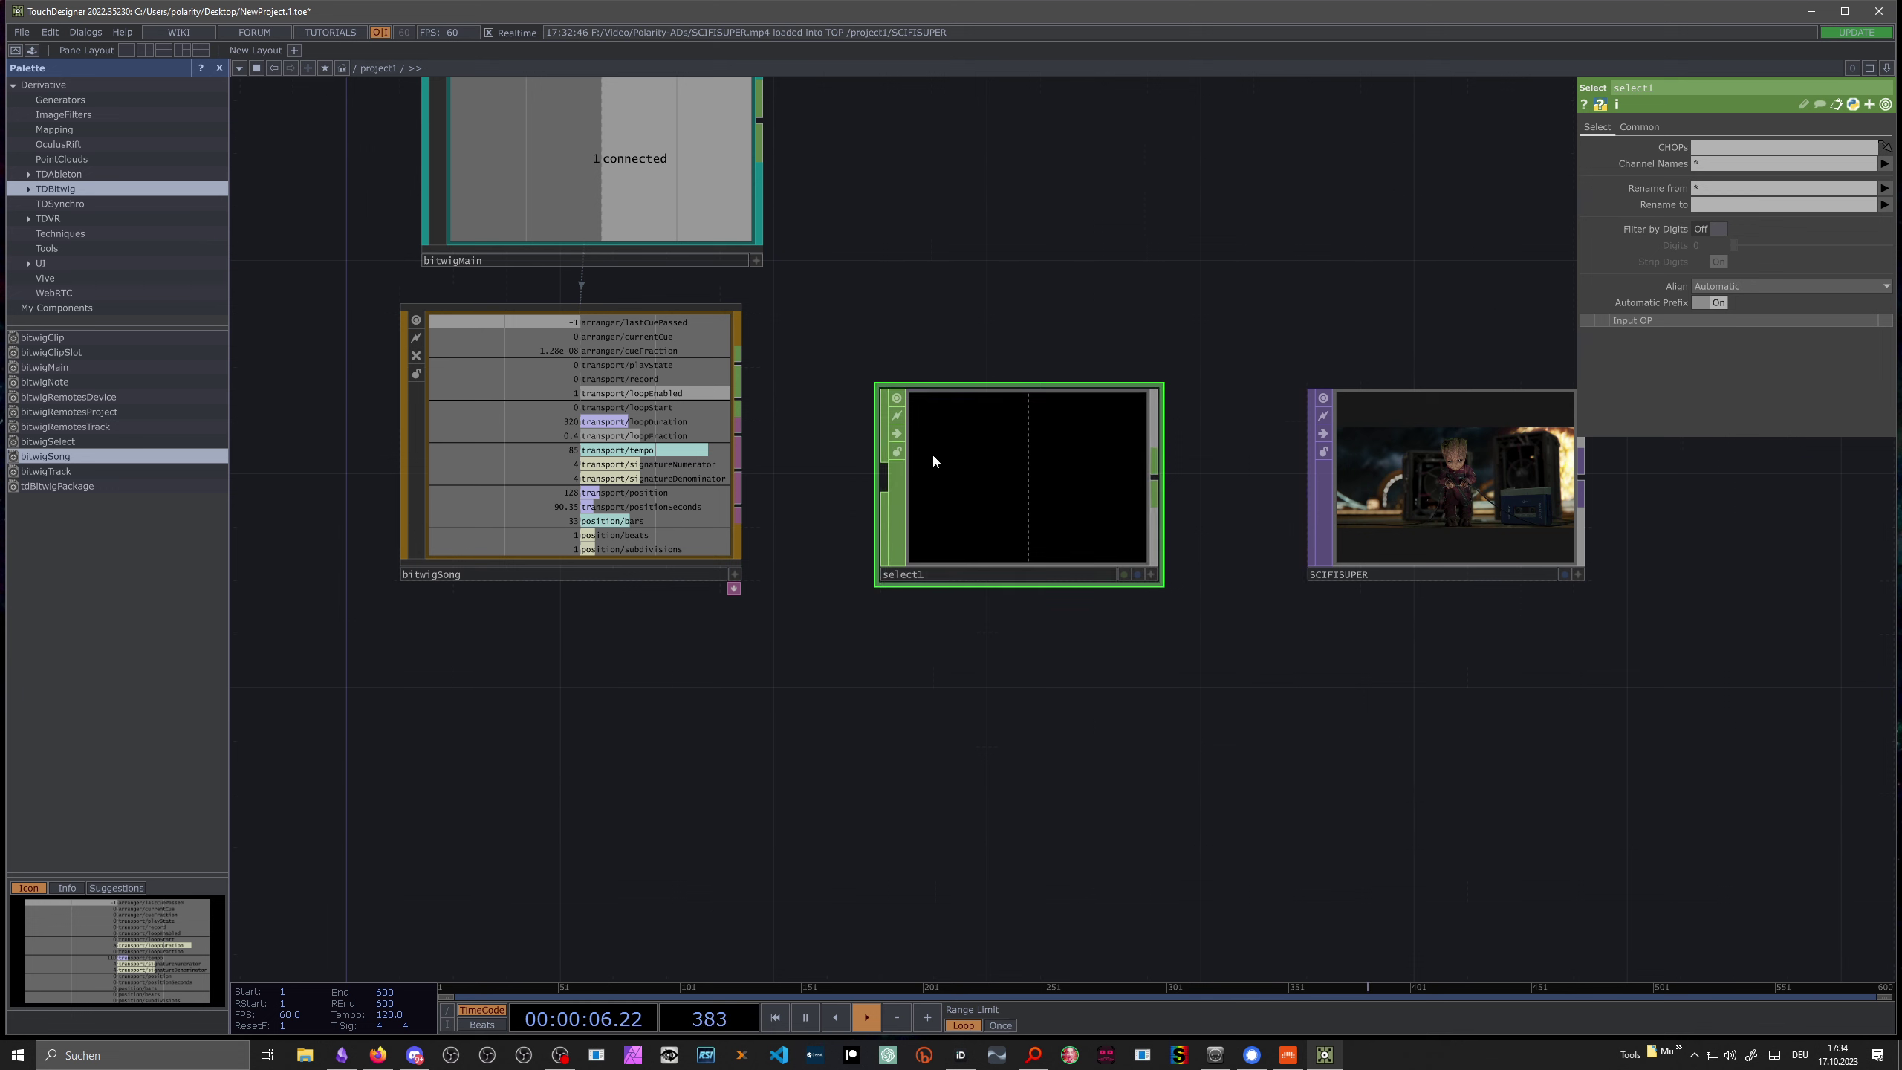
{"action": "left_click_drag", "start_coordinate": [738, 368], "coordinate": [886, 462]}
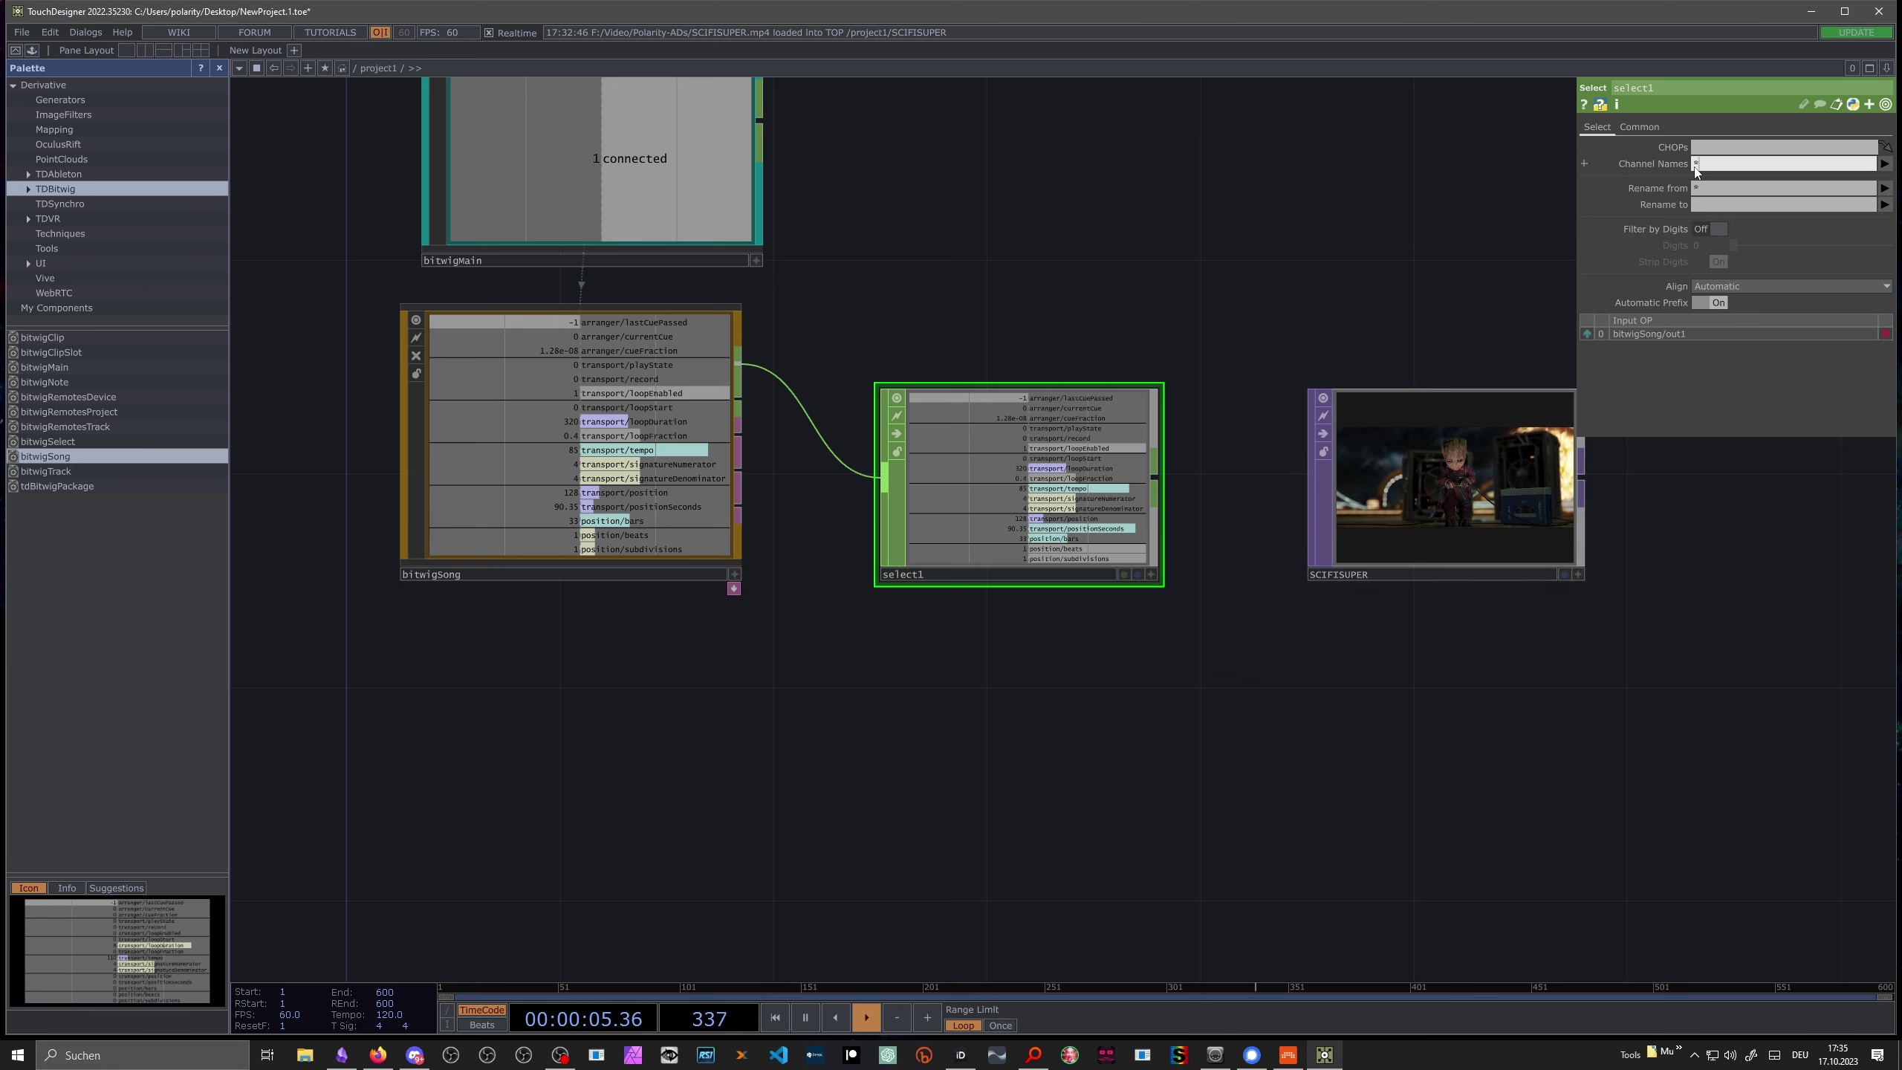
{"action": "type", "text": "transpo"}
{"action": "type", "text": "rt/"}
{"action": "type", "text": "üps"}
{"action": "type", "text": "iti"}
{"action": "type", "text": "onSecond"}
{"action": "type", "text": "s"}
Step: Commit select1 to pass only transport/positionSeconds (90.35) and activate its viewer
{"action": "key", "text": "Return"}
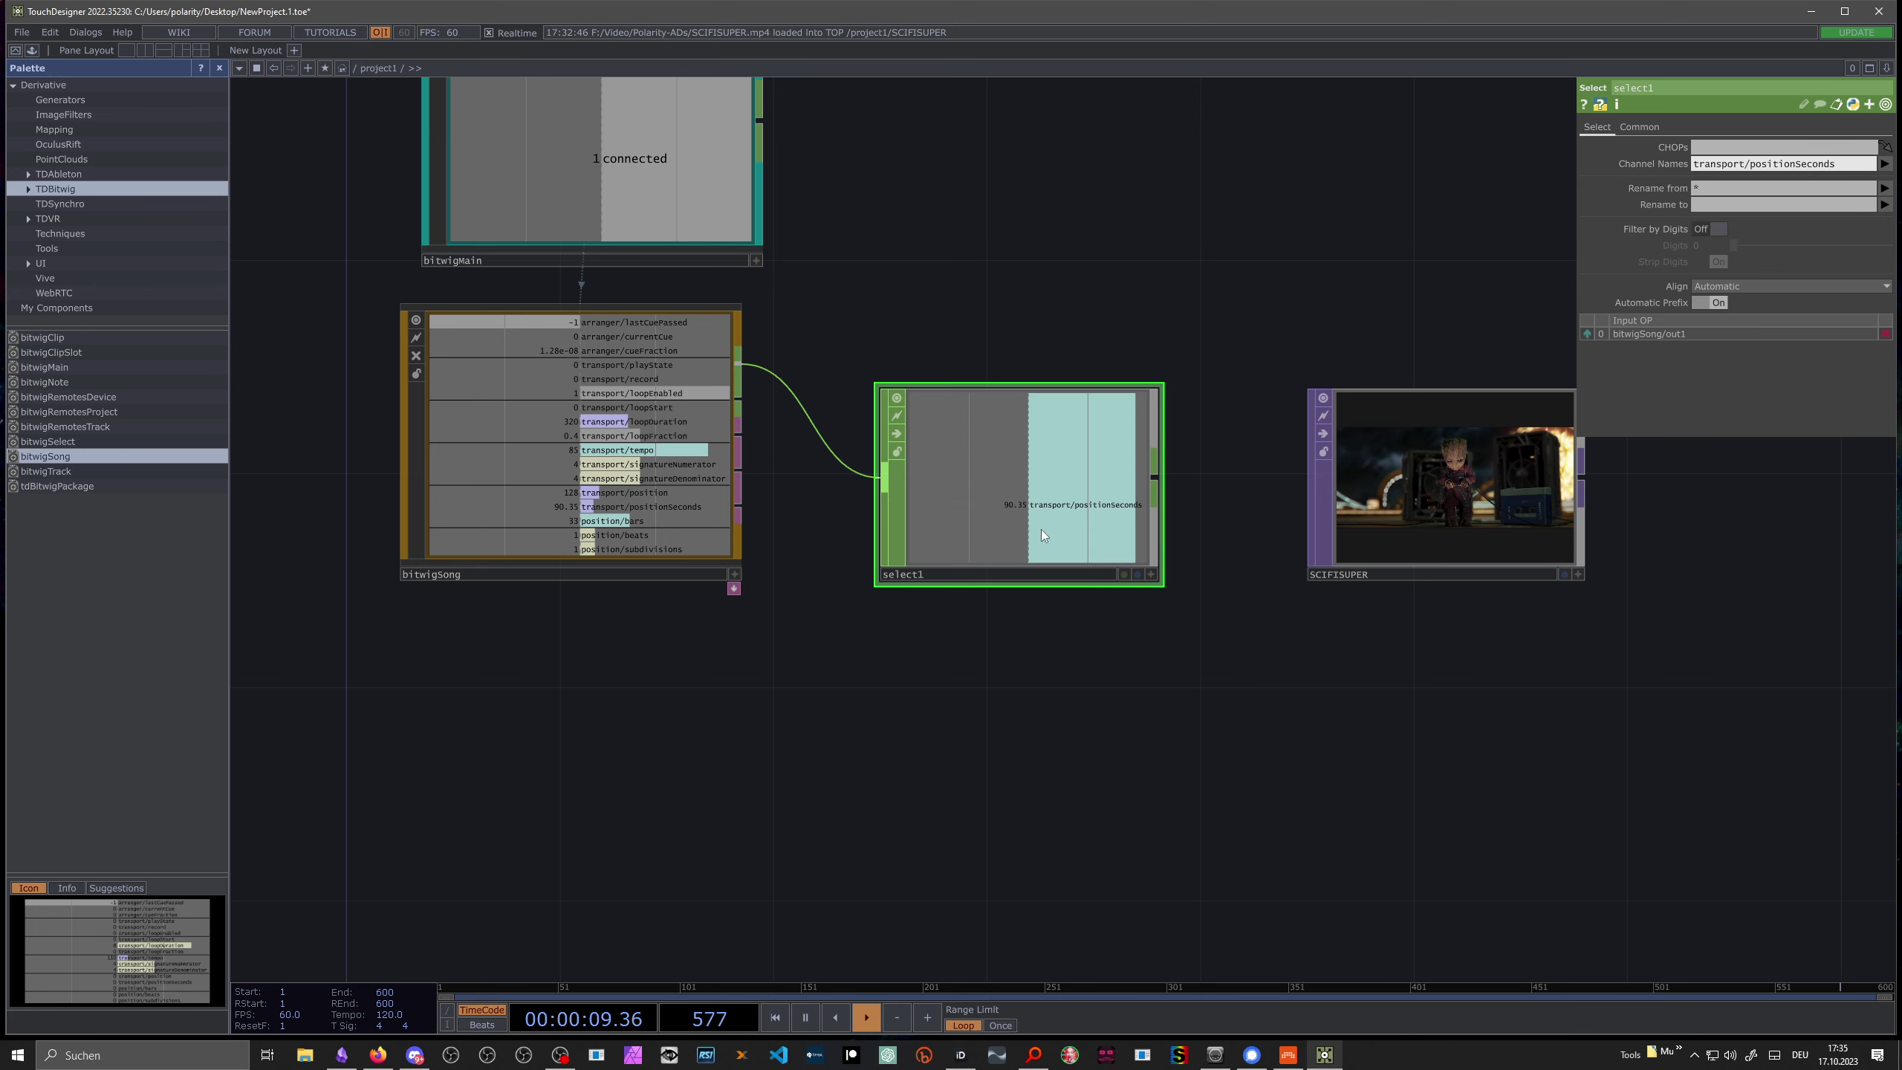
{"action": "scroll", "coordinate": [663, 498], "scroll_direction": "up", "scroll_amount": 2}
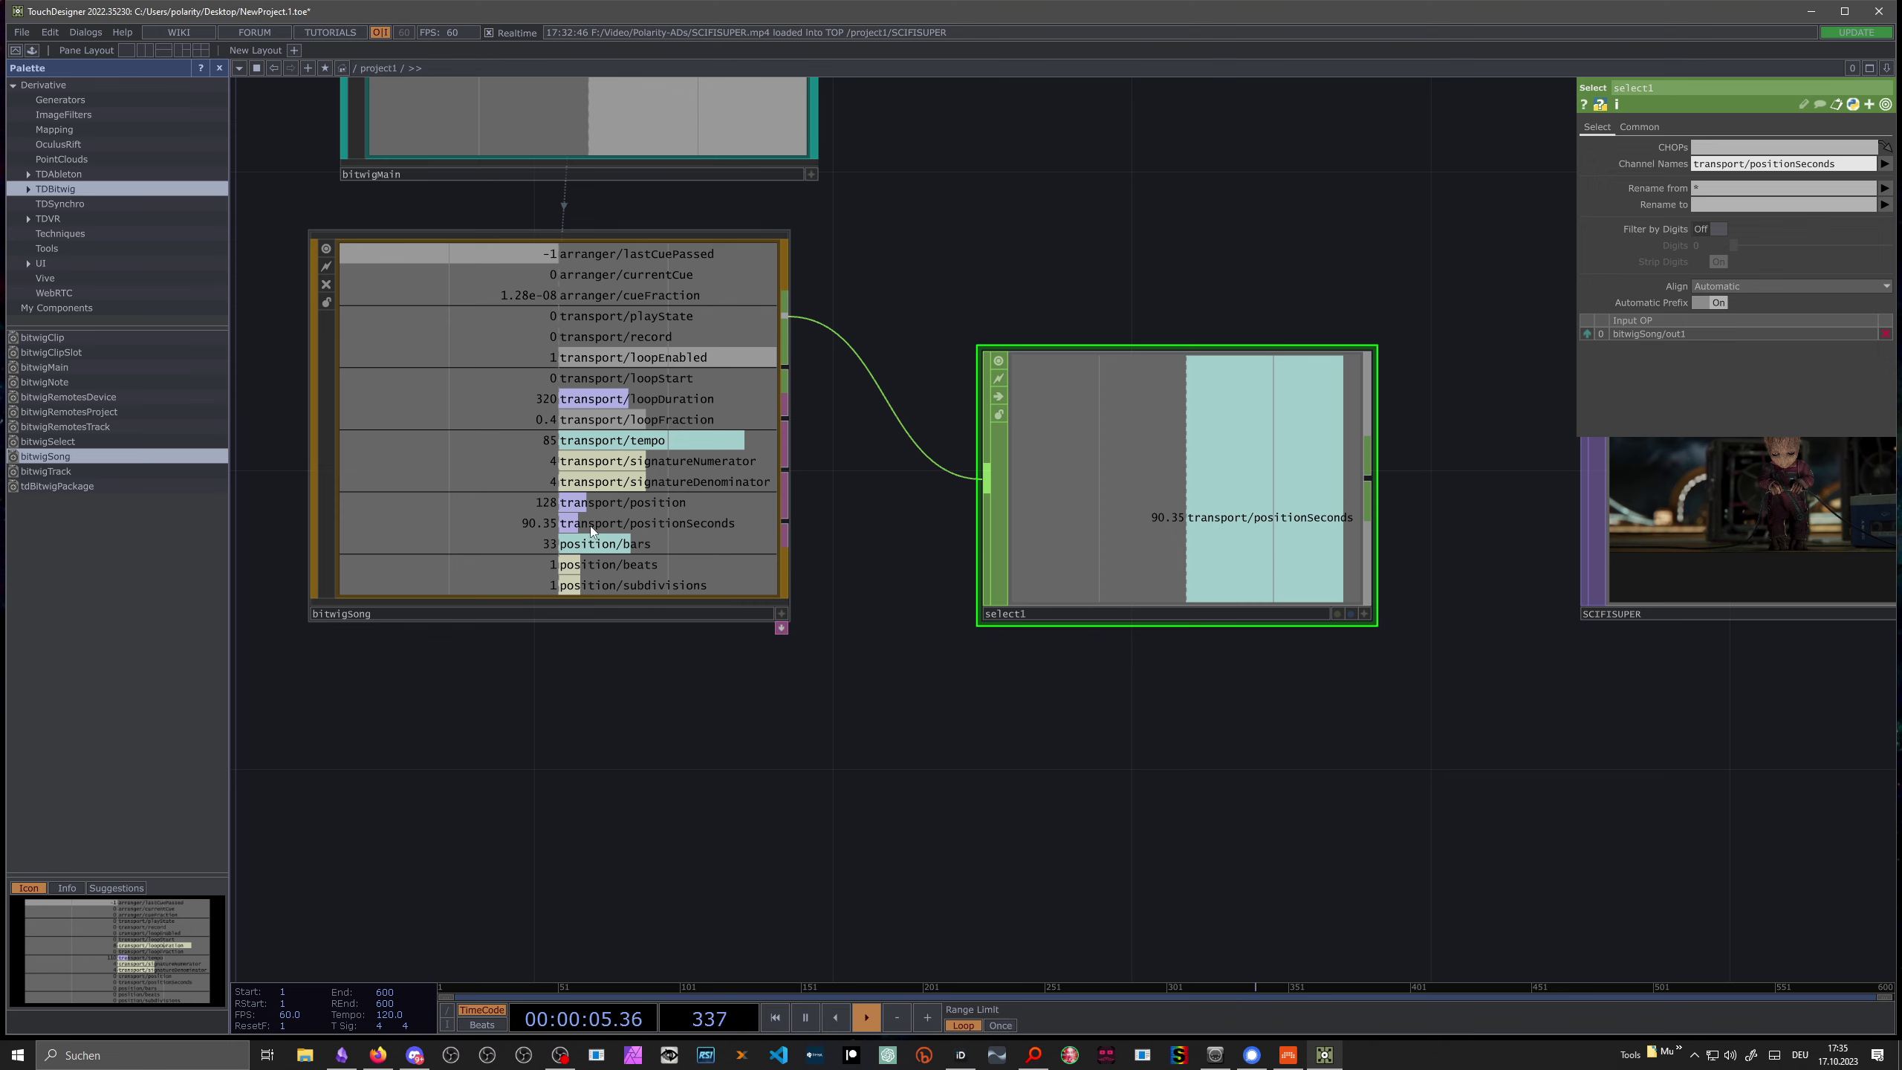
{"action": "left_click_drag", "start_coordinate": [915, 497], "coordinate": [678, 515]}
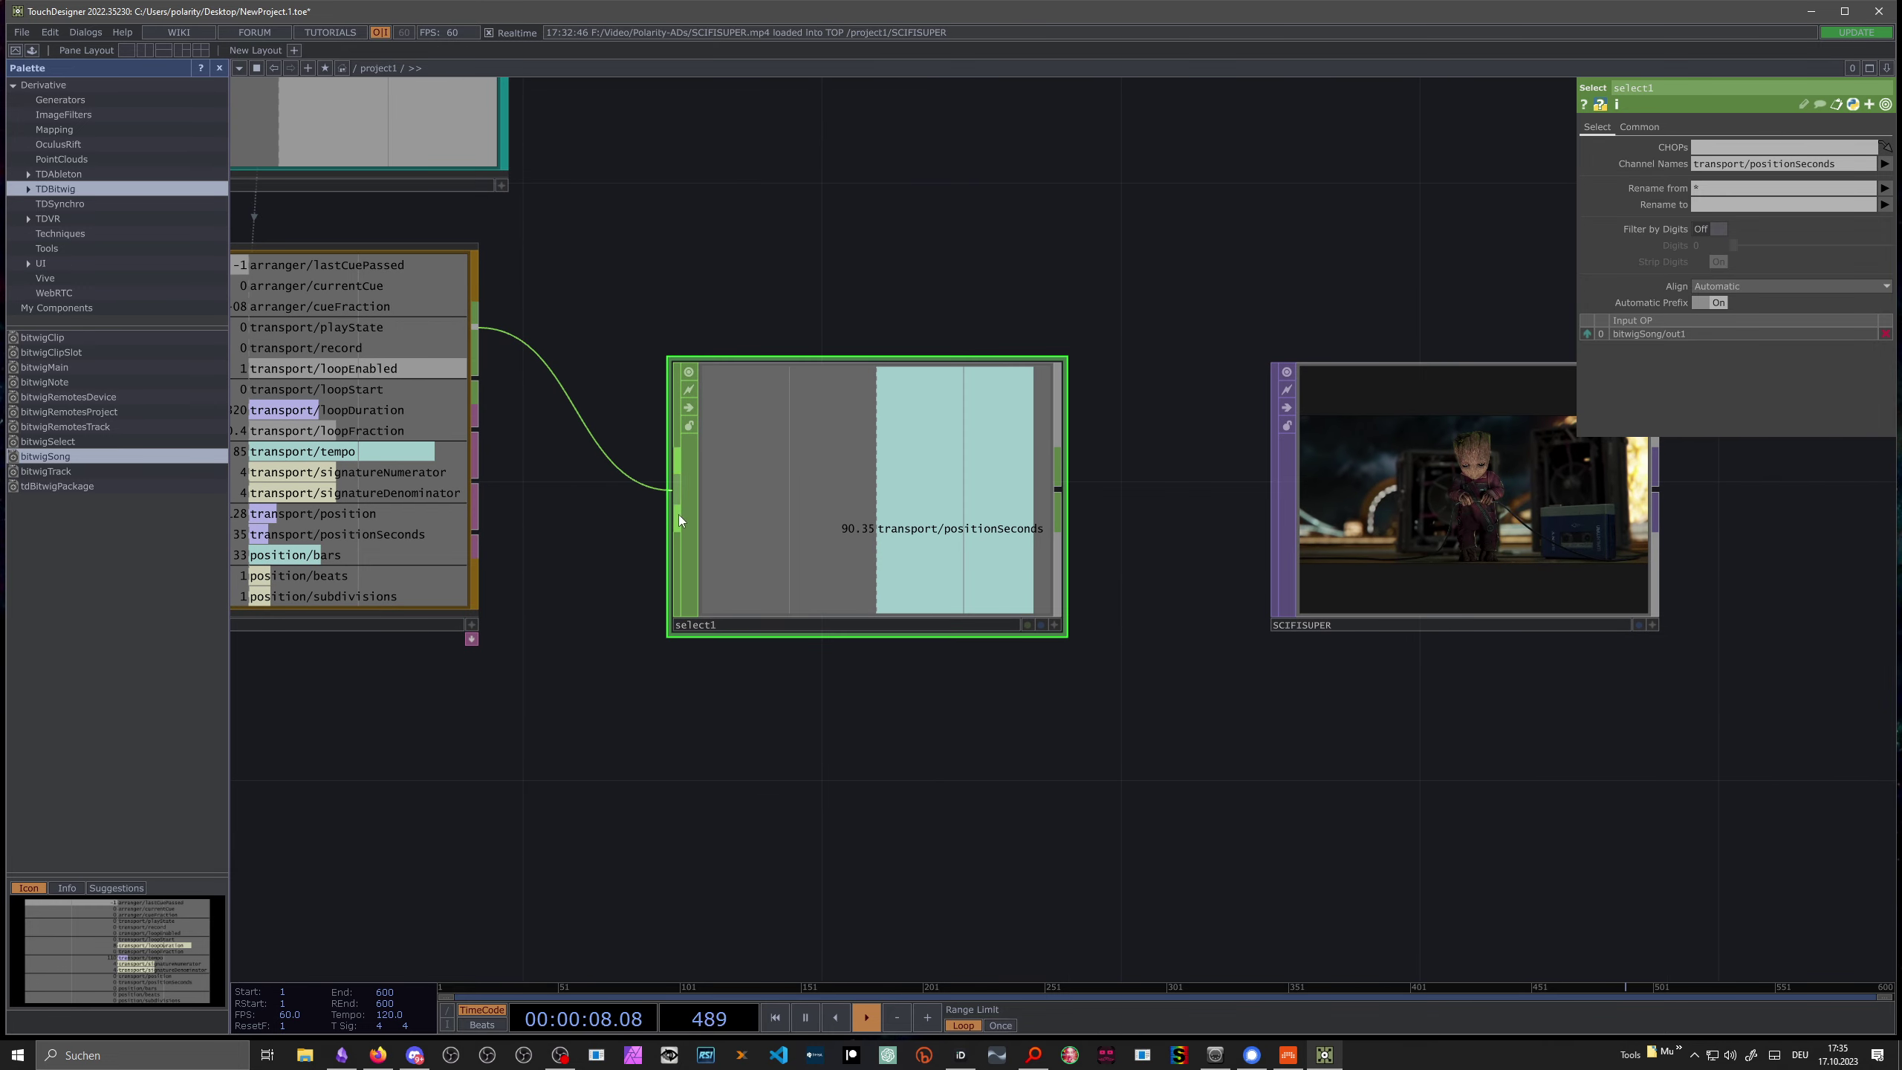
{"action": "left_click", "coordinate": [1056, 625]}
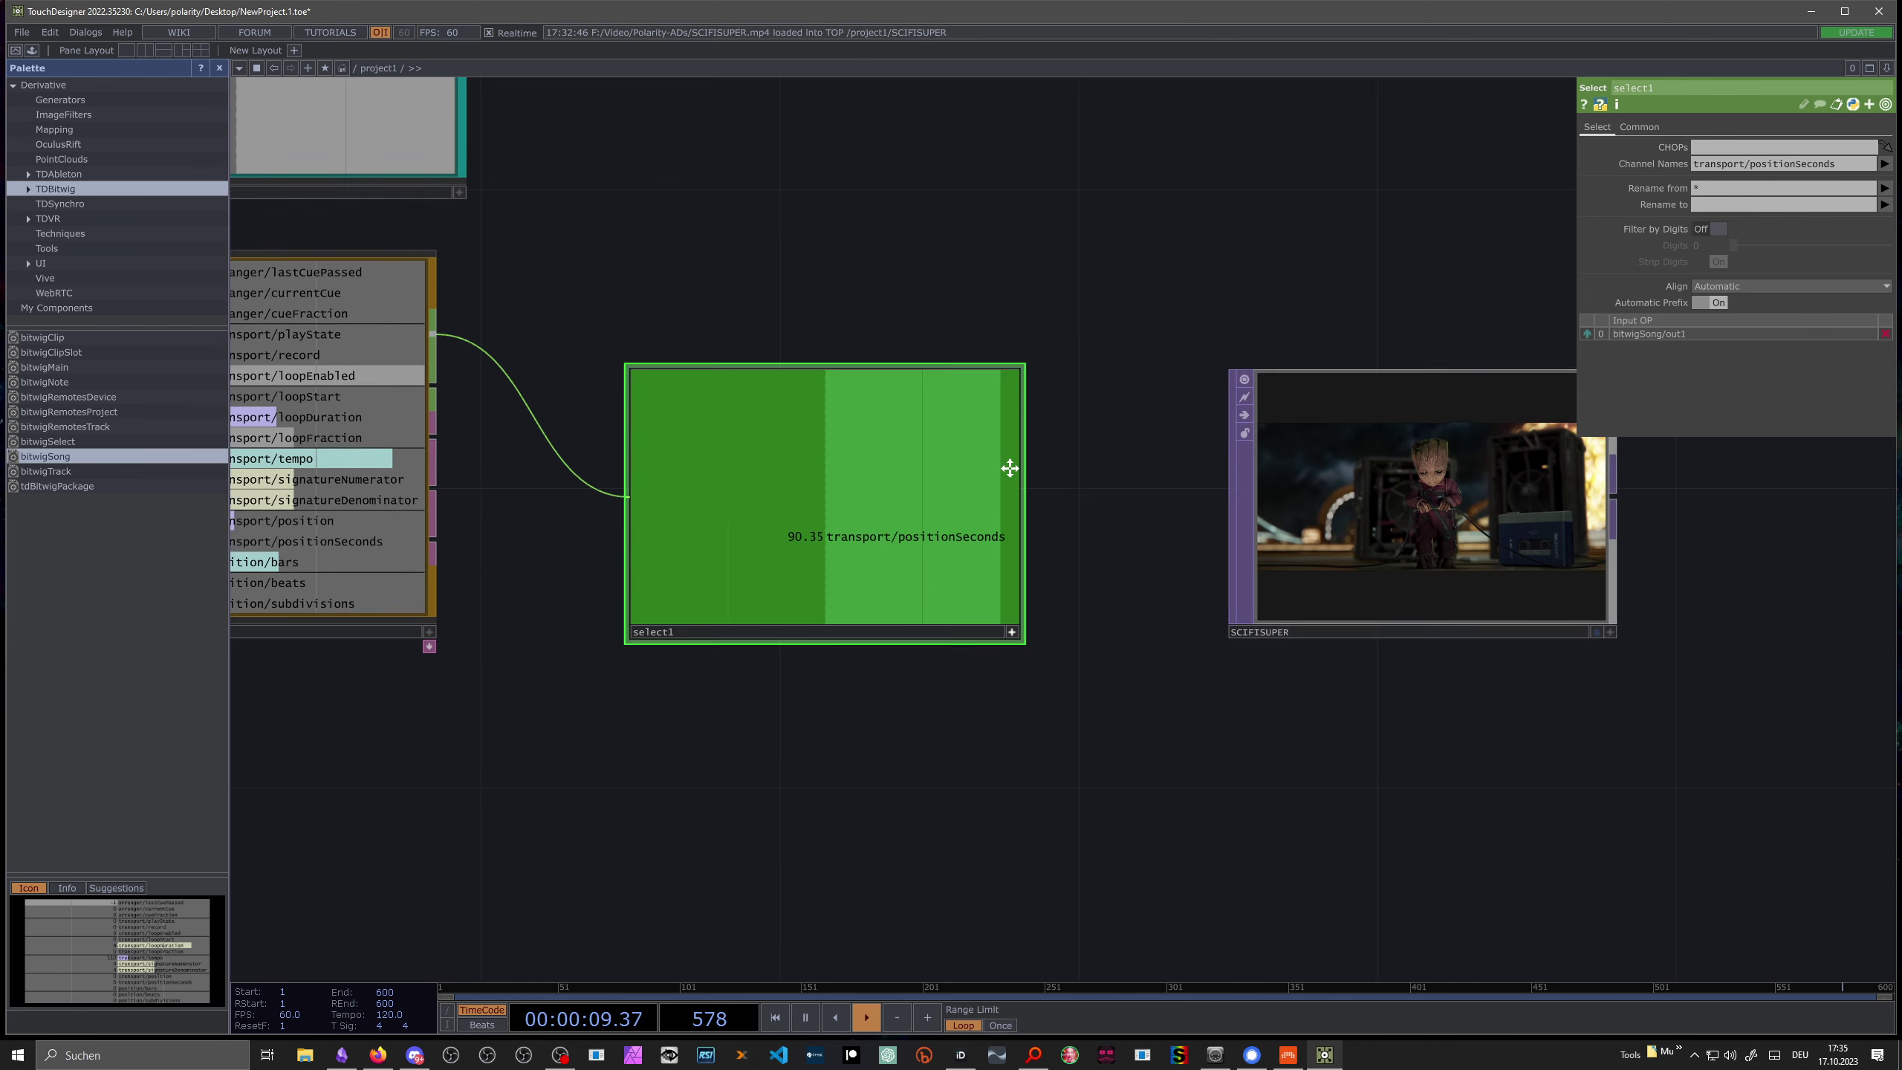
Step: Link SCIFISUPER's Index to select1's positionSeconds as a CHOP reference, reading 90.352
{"action": "left_click", "coordinate": [1033, 507]}
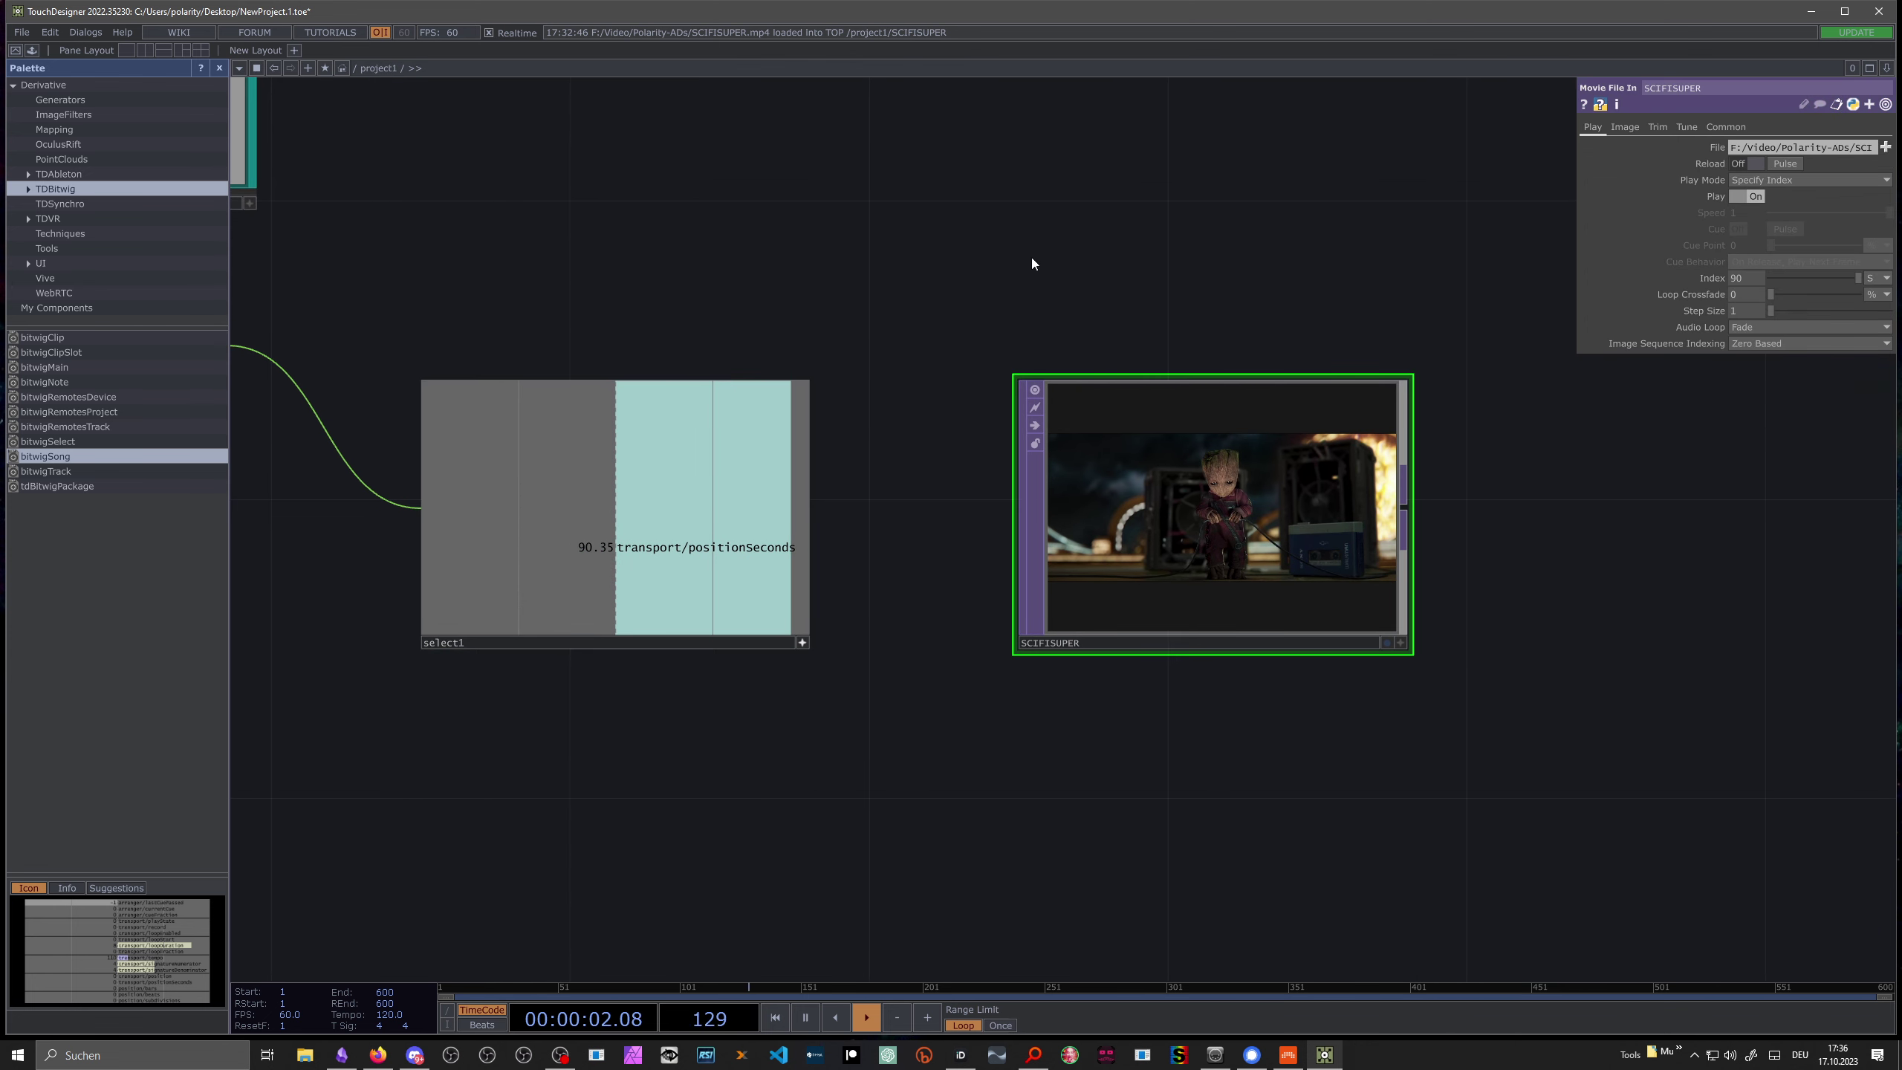
{"action": "left_click_drag", "start_coordinate": [603, 480], "coordinate": [1745, 280]}
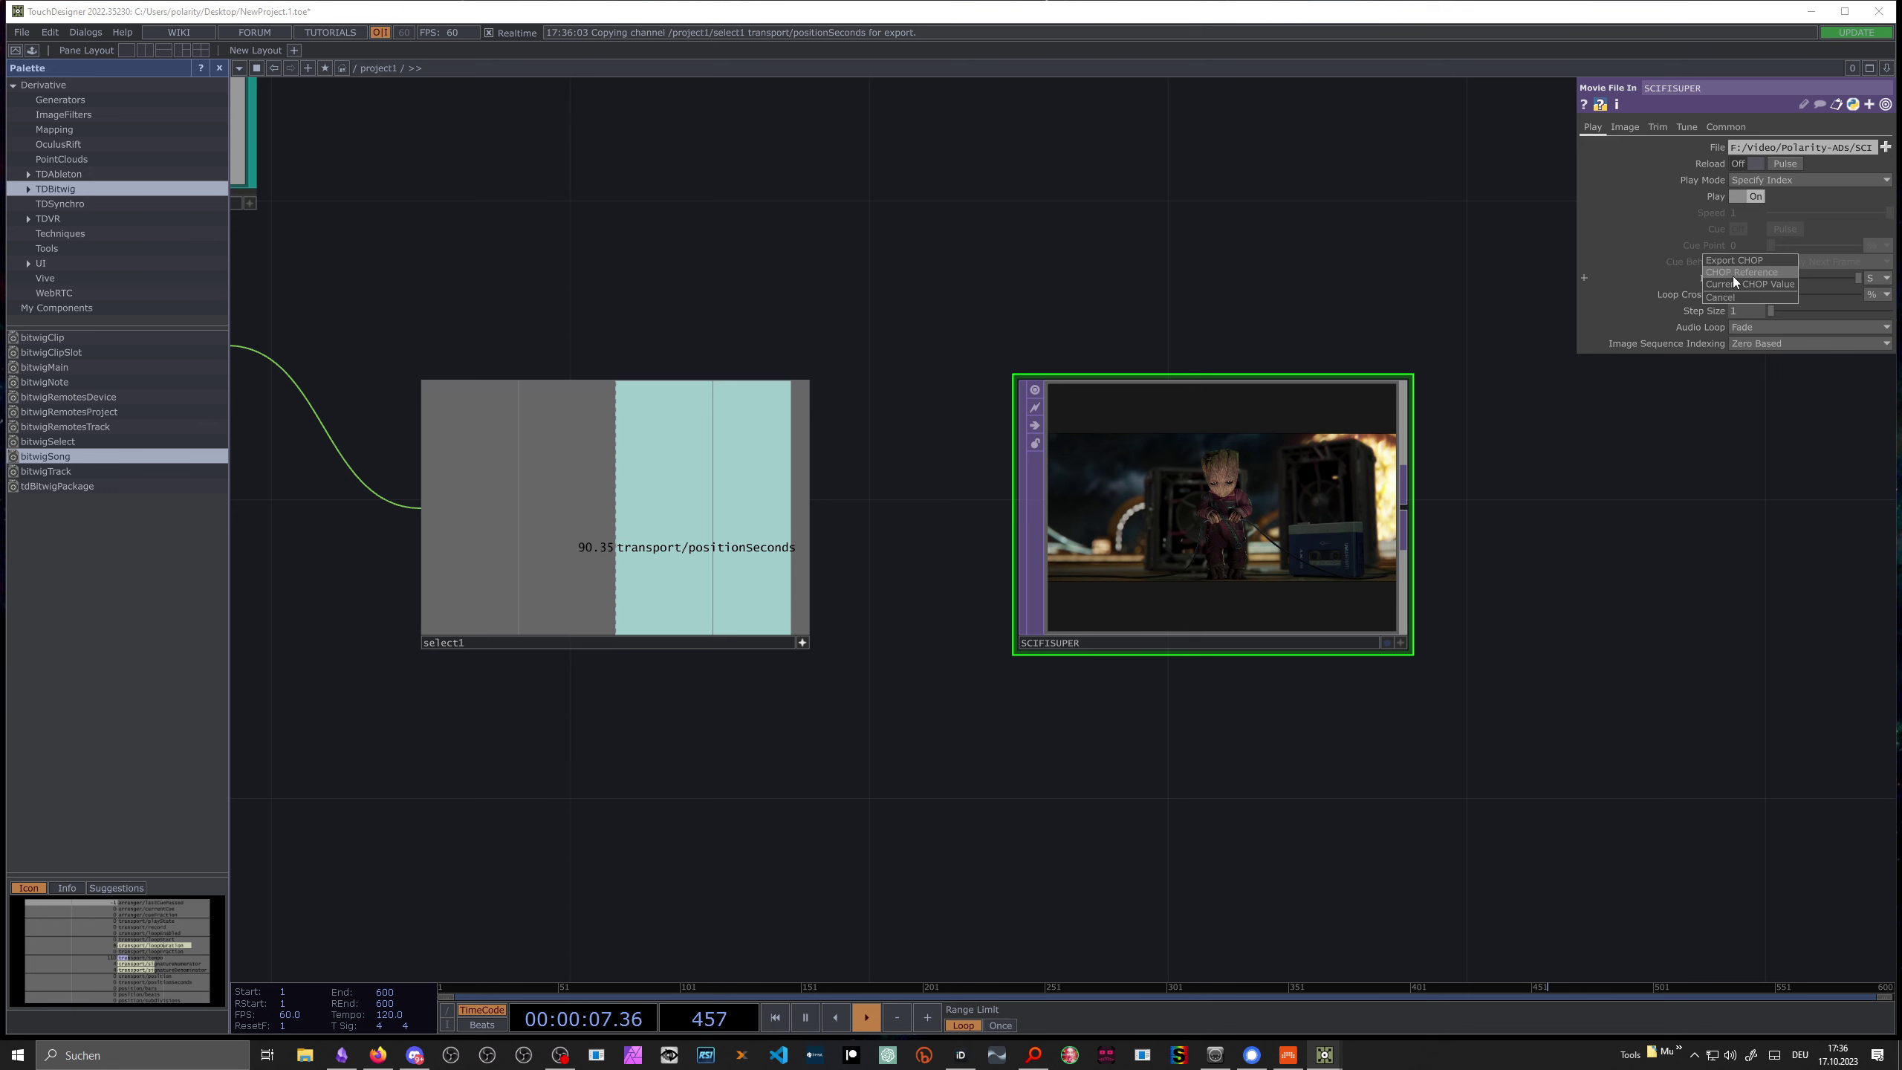
{"action": "left_click", "coordinate": [1732, 272]}
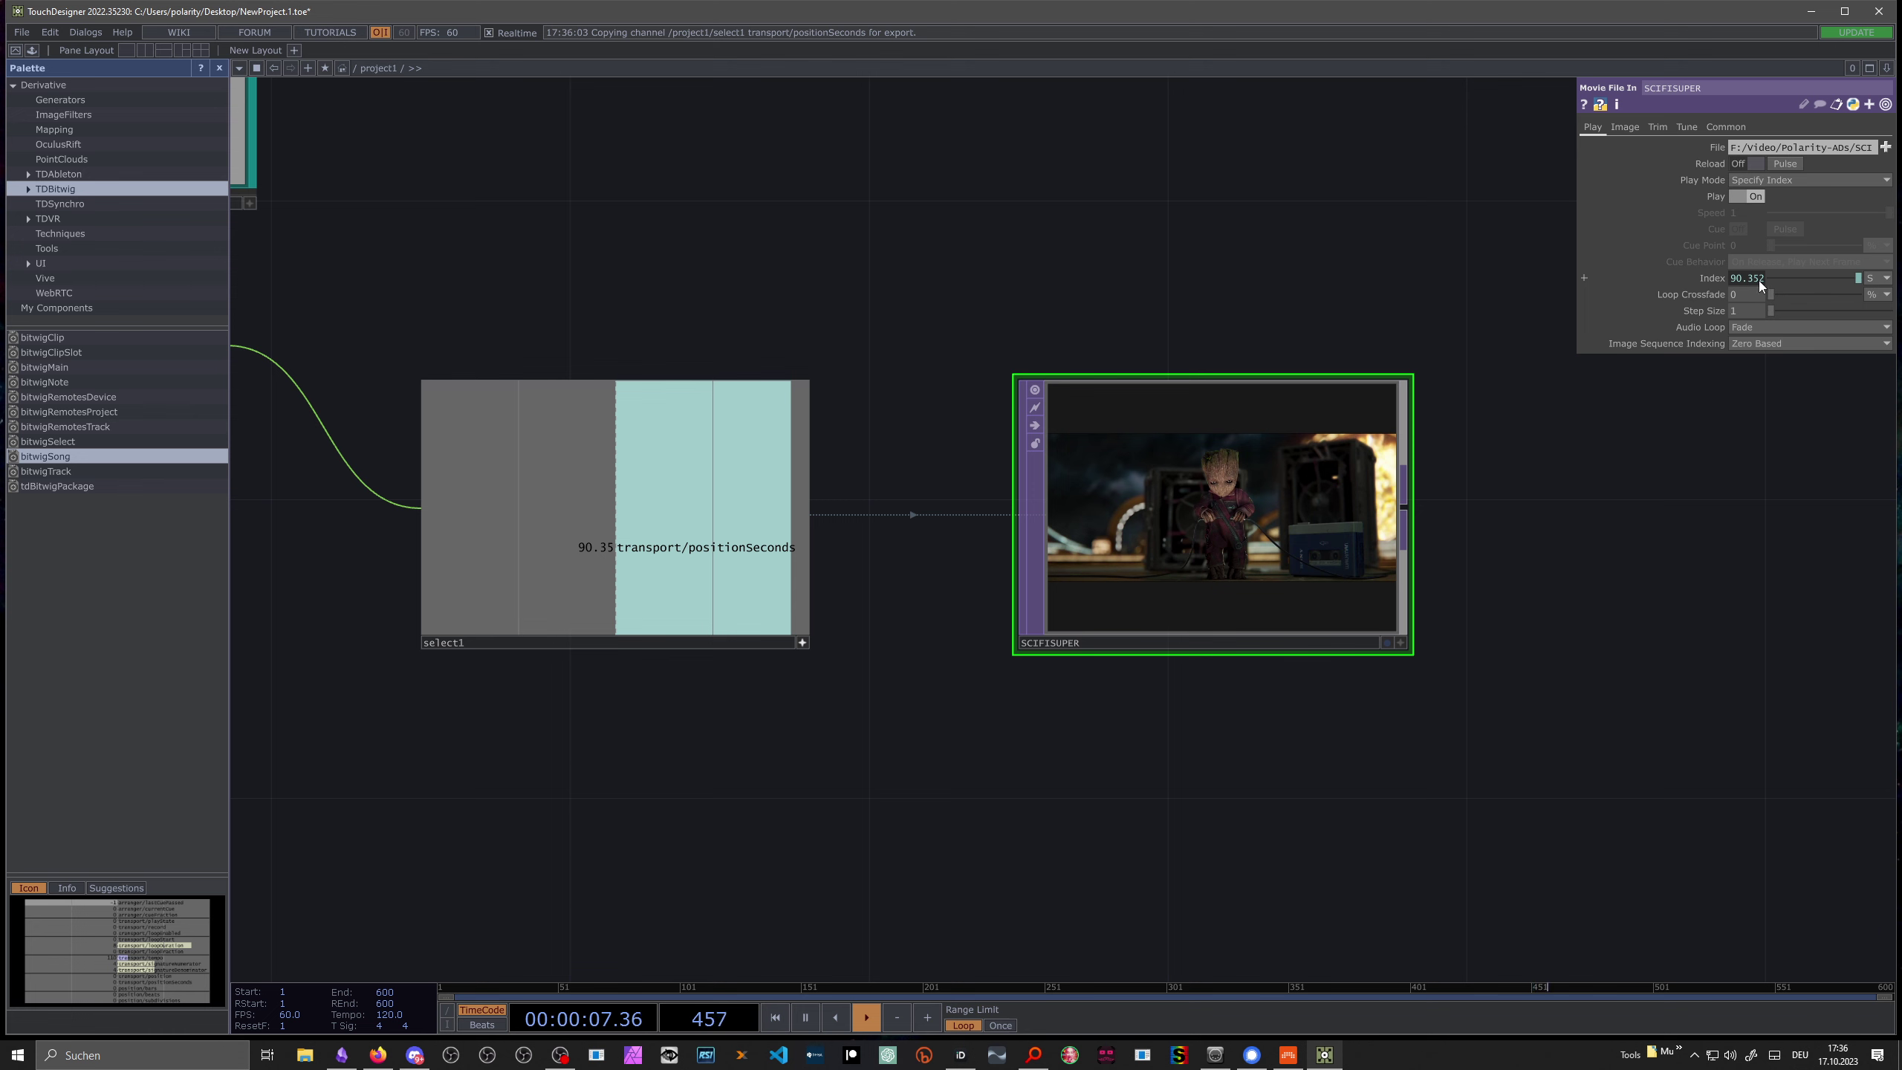
{"action": "scroll", "coordinate": [874, 272], "scroll_direction": "down", "scroll_amount": 3}
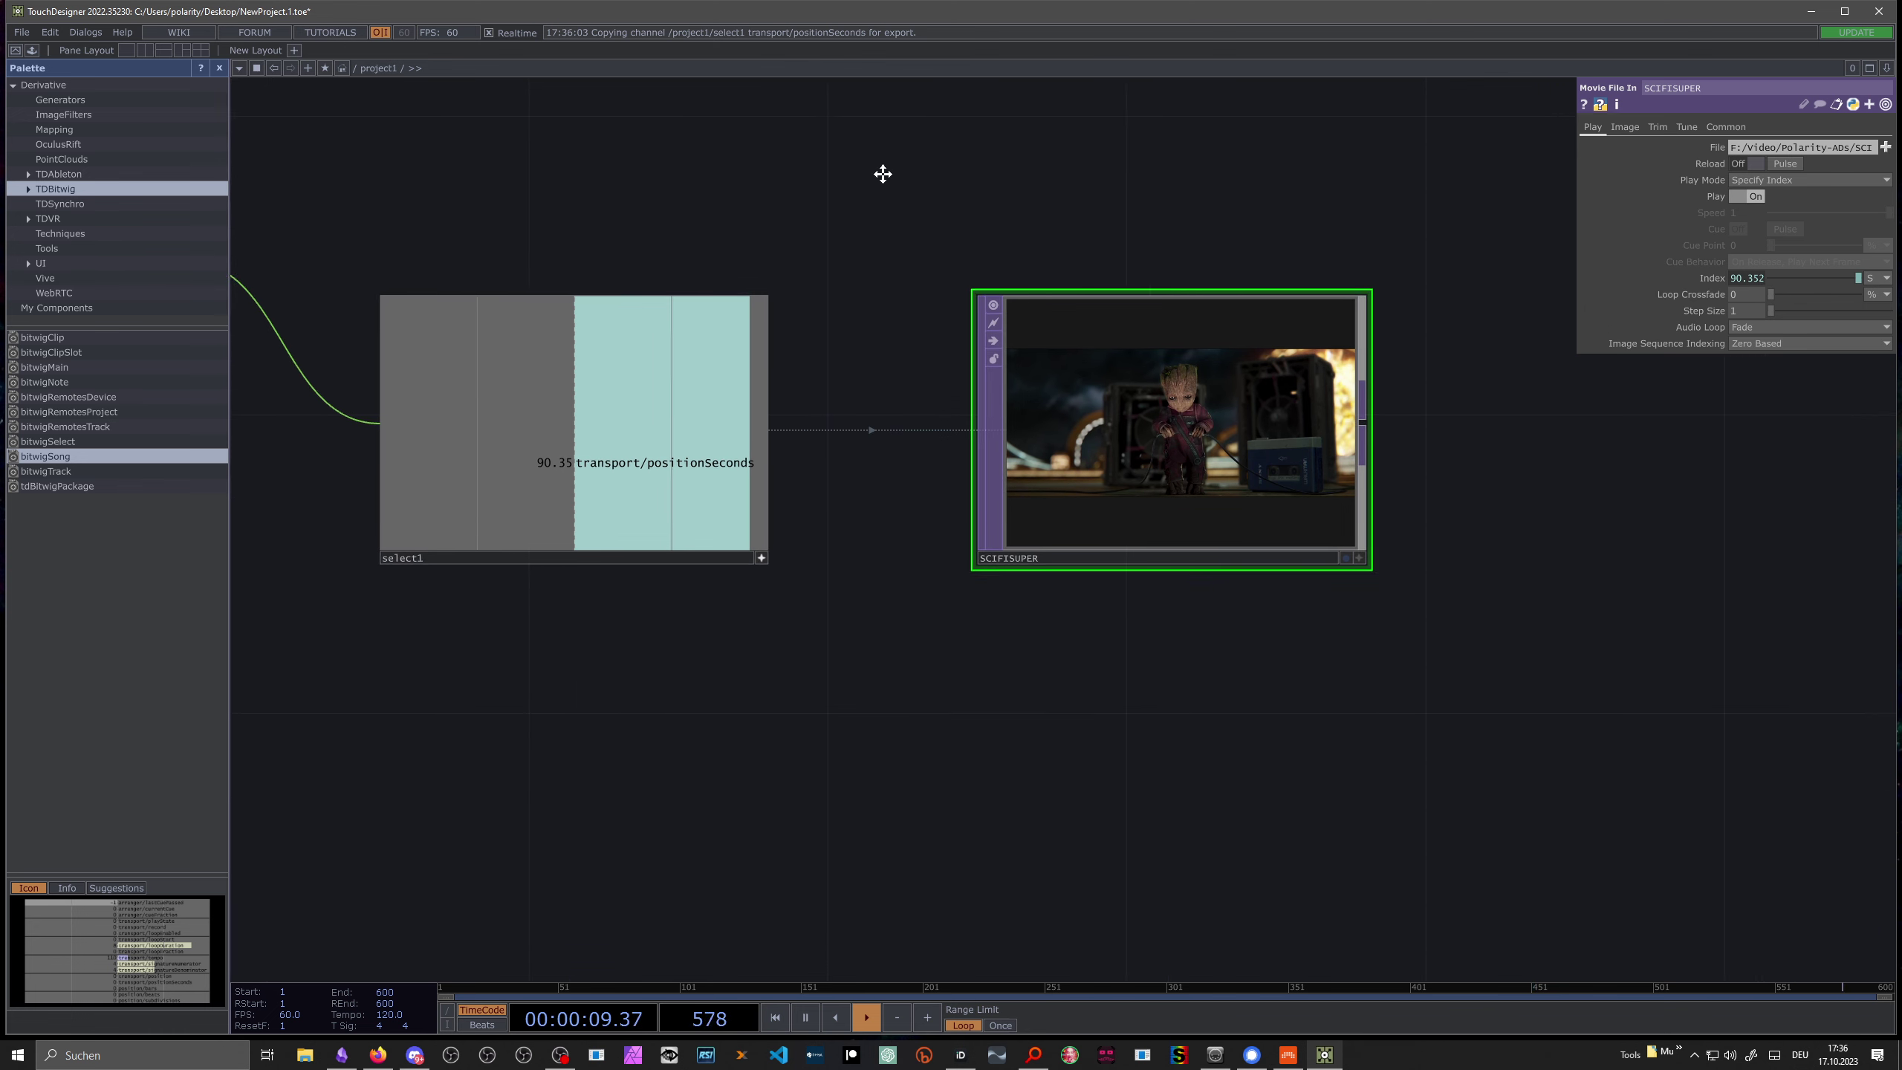
Step: In Bitwig, jump the playhead to bars 1, 33, 65, 33 and back to 1
{"action": "left_click", "coordinate": [1289, 1056]}
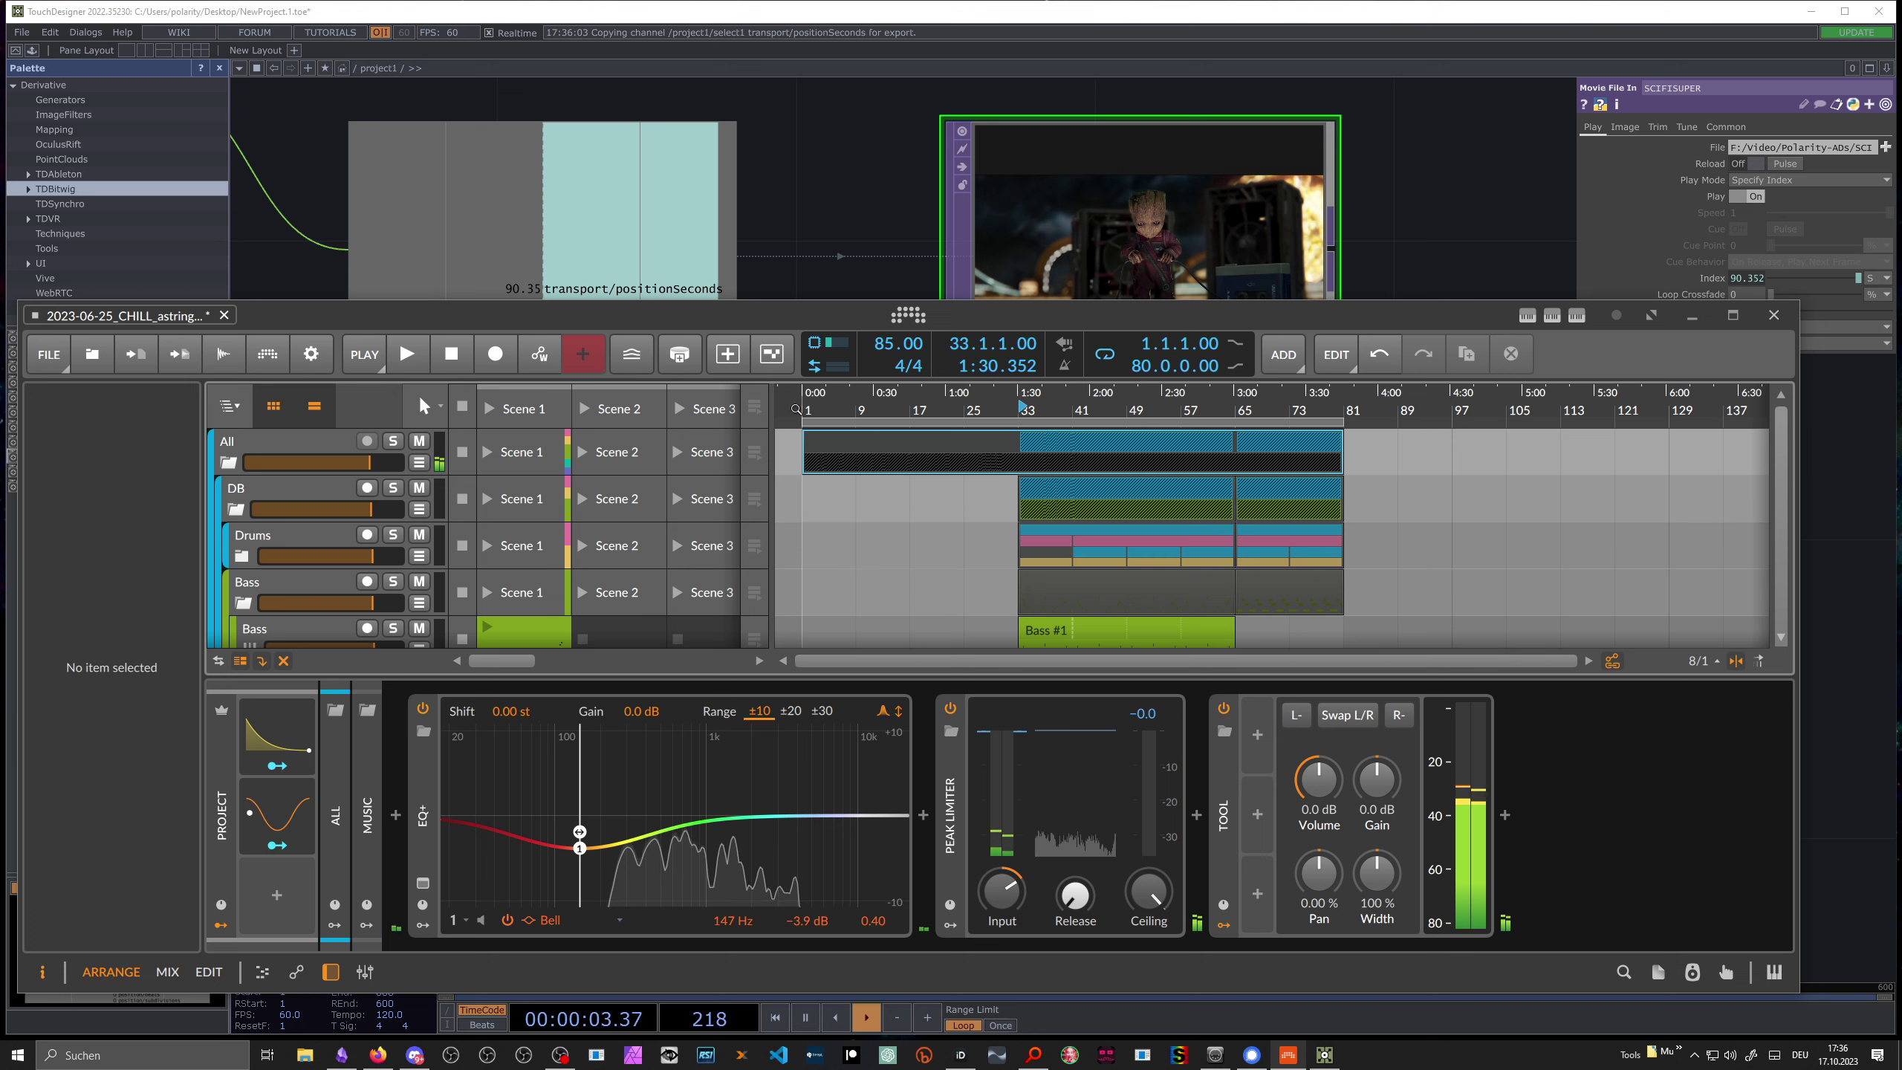
{"action": "left_click", "coordinate": [811, 411]}
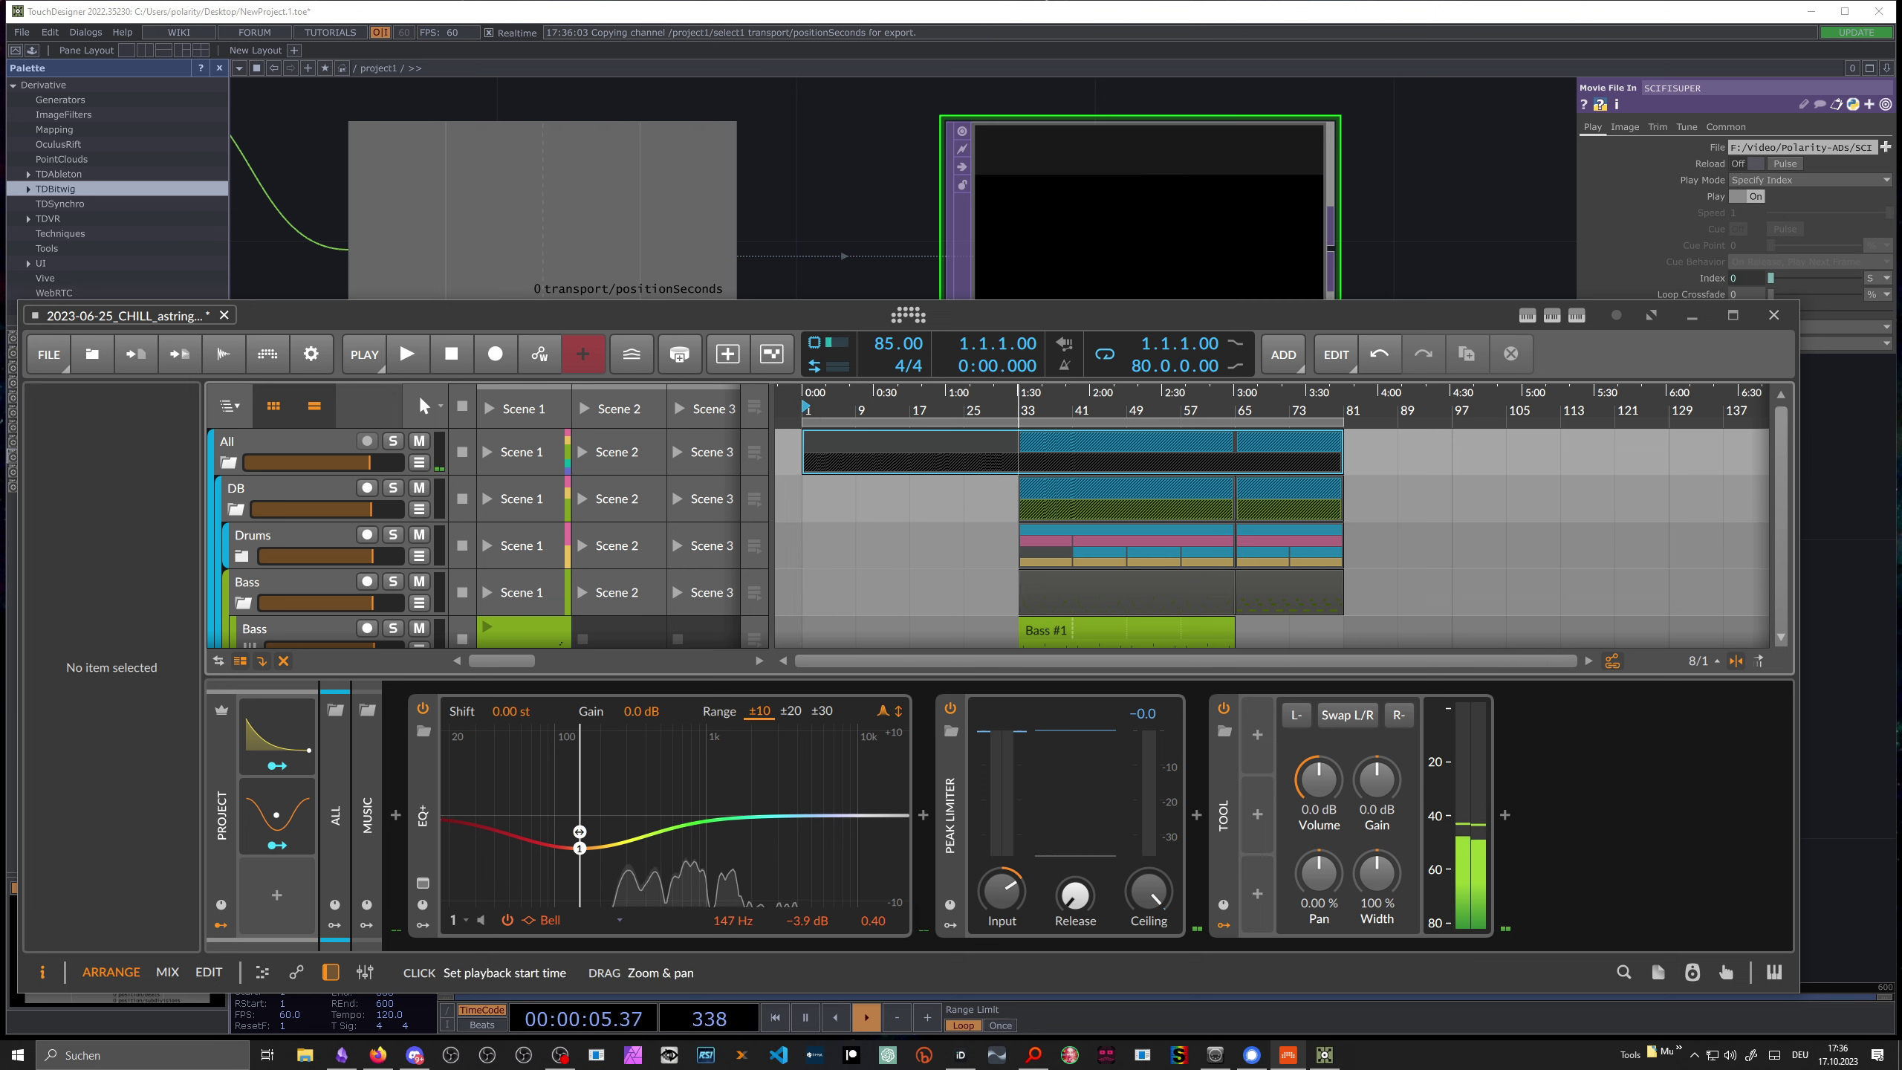
{"action": "left_click", "coordinate": [1020, 411]}
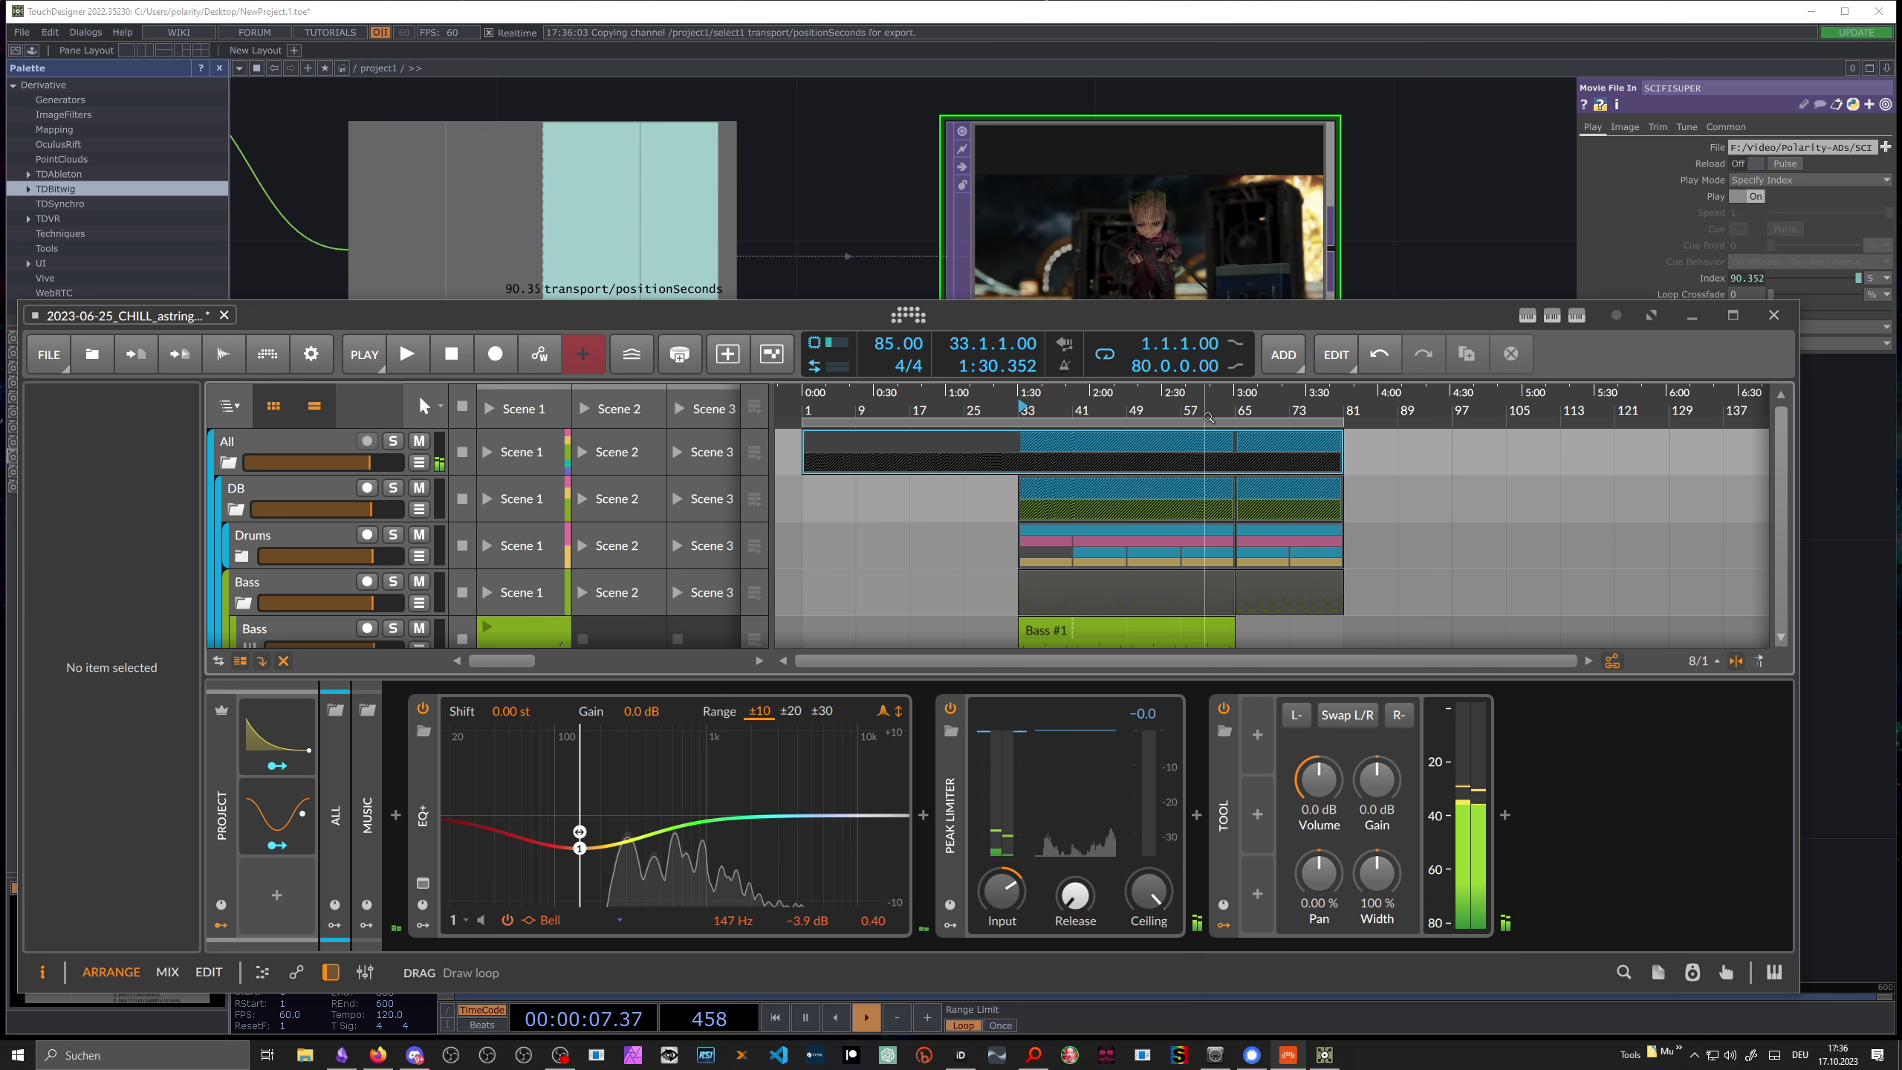
{"action": "left_click", "coordinate": [1240, 411]}
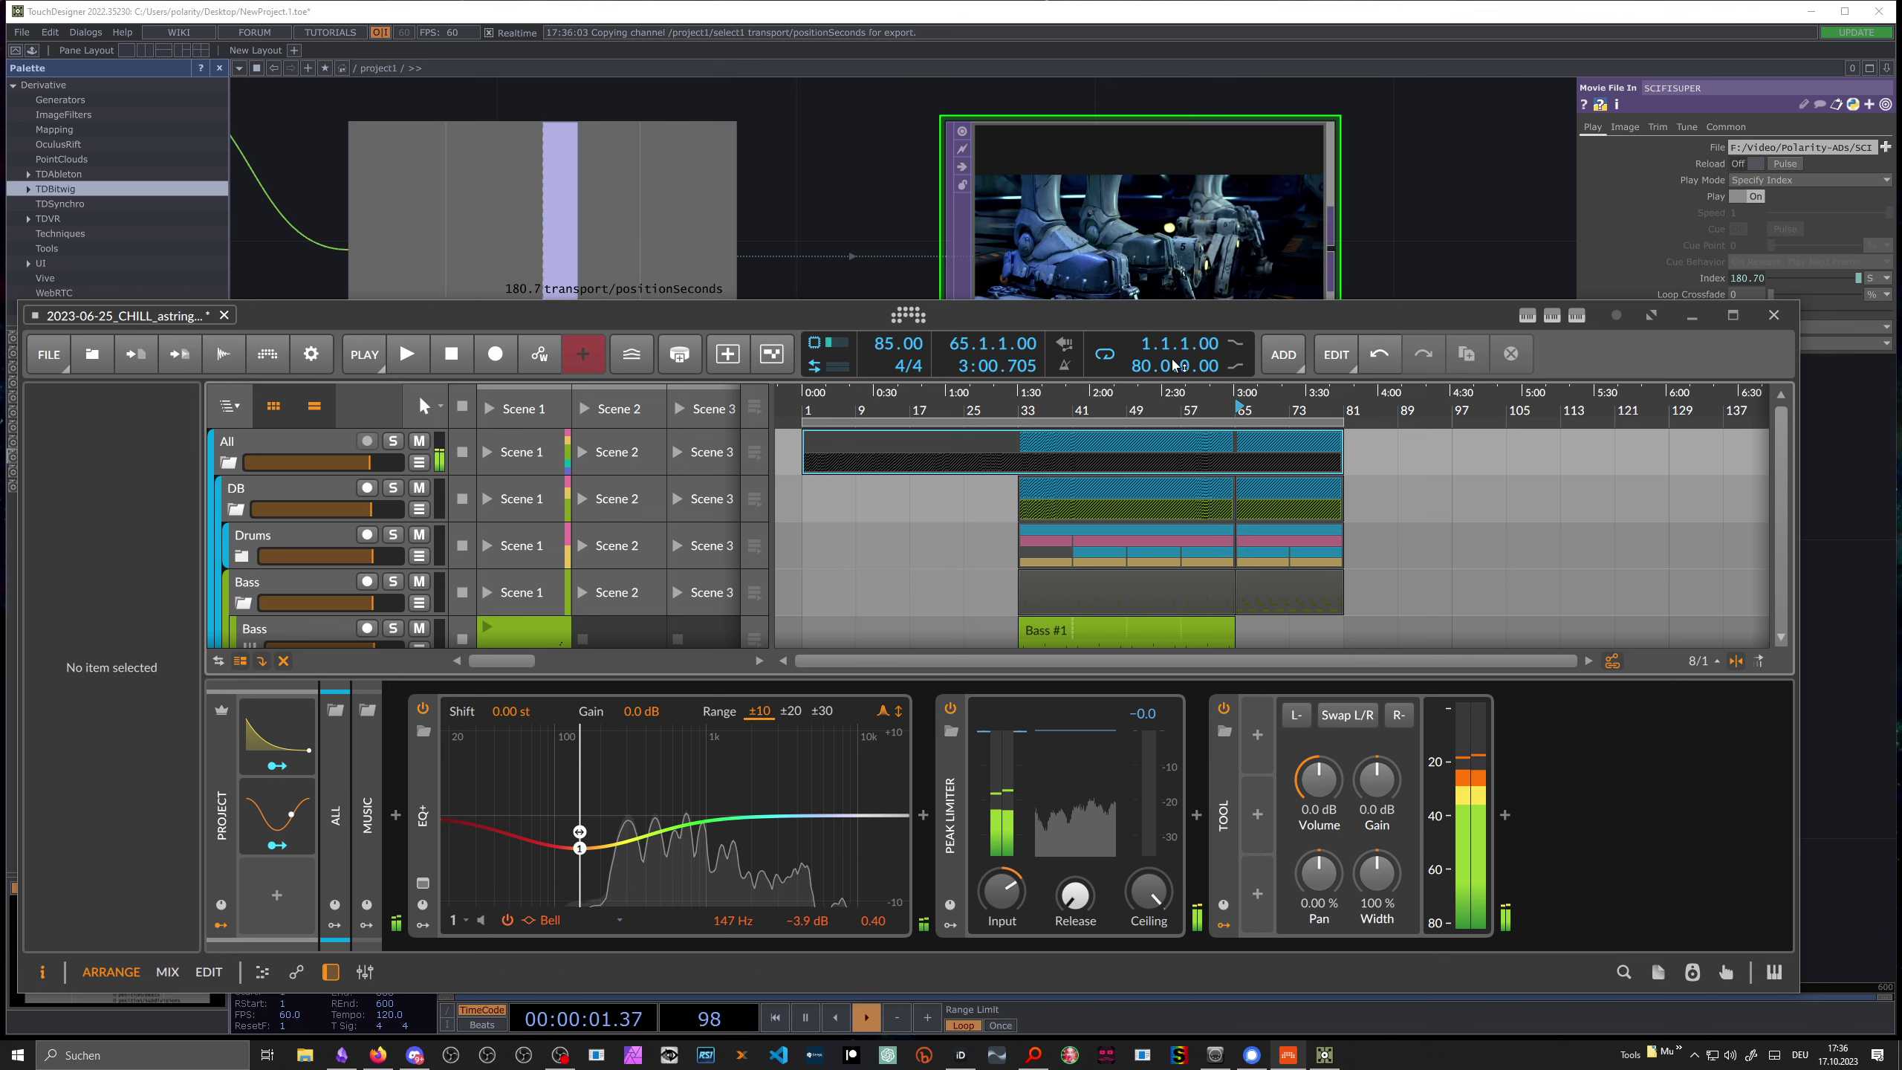
{"action": "left_click", "coordinate": [1021, 411]}
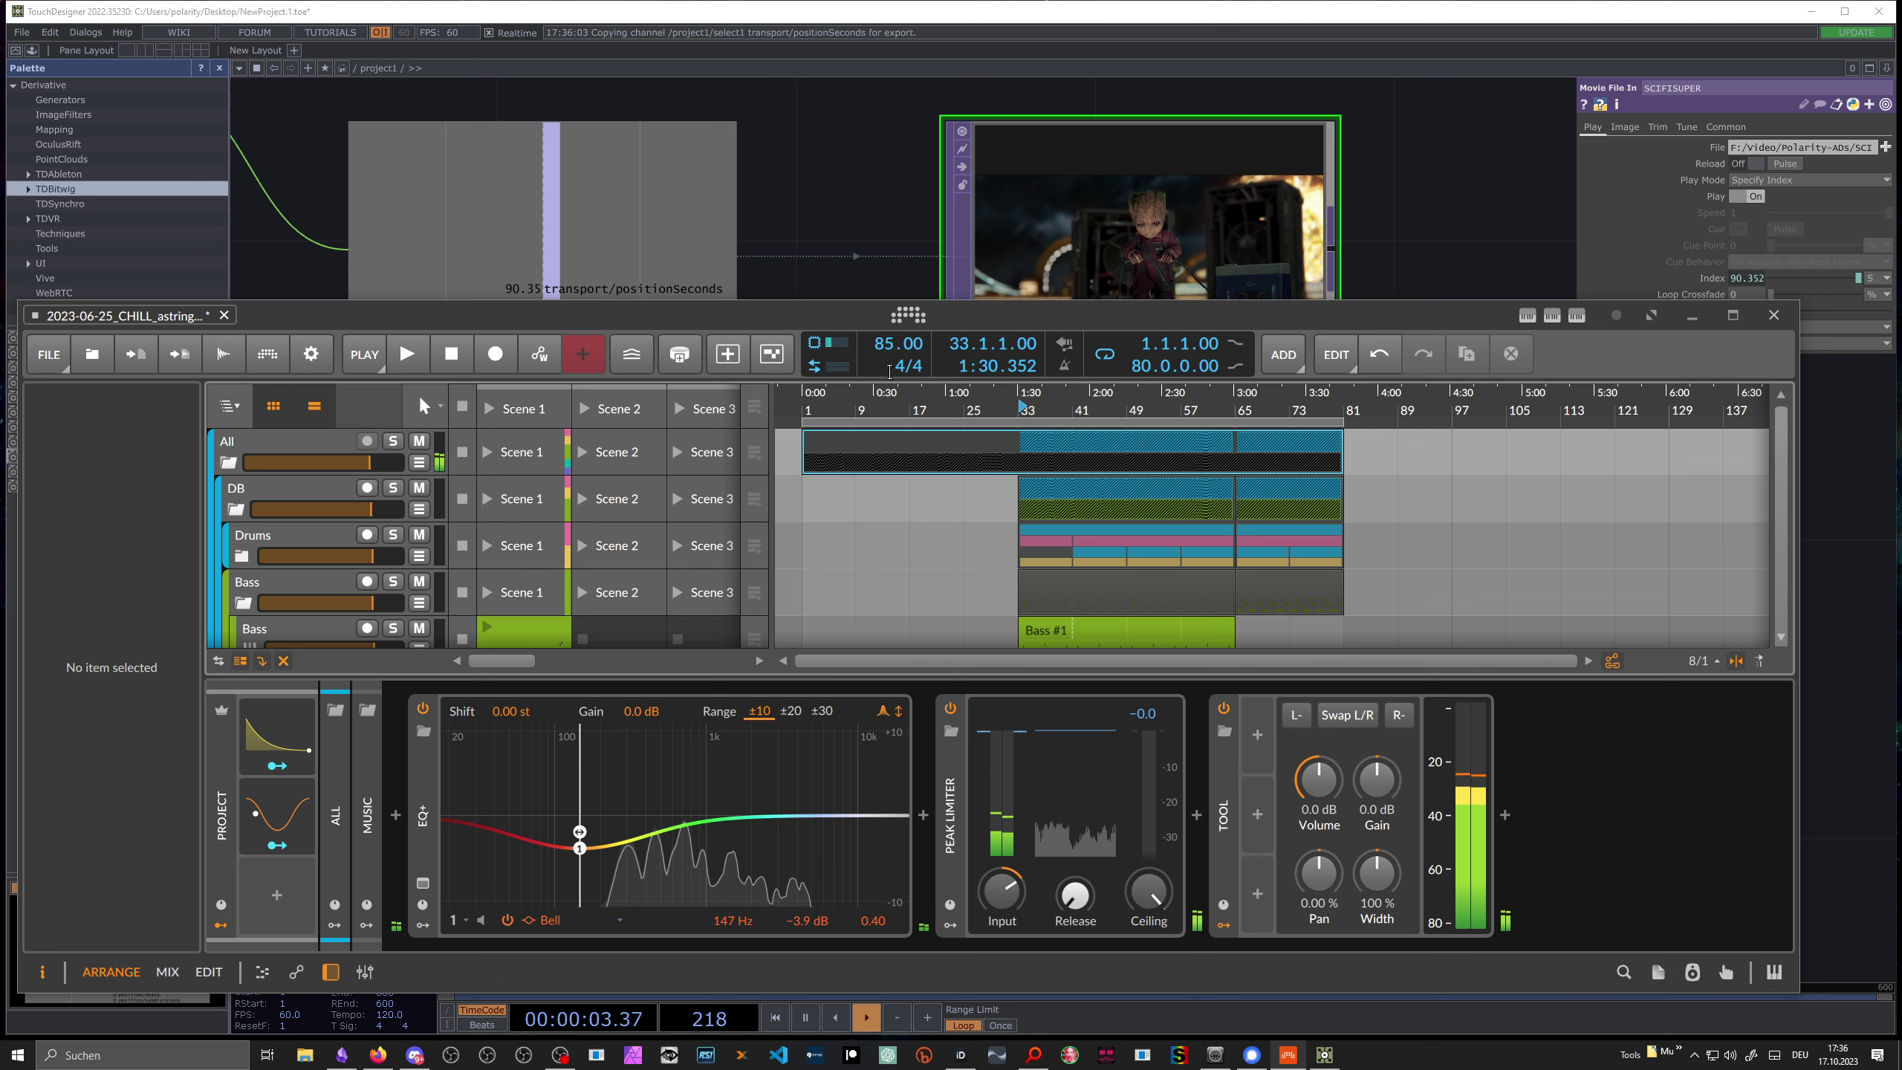
{"action": "left_click", "coordinate": [806, 411]}
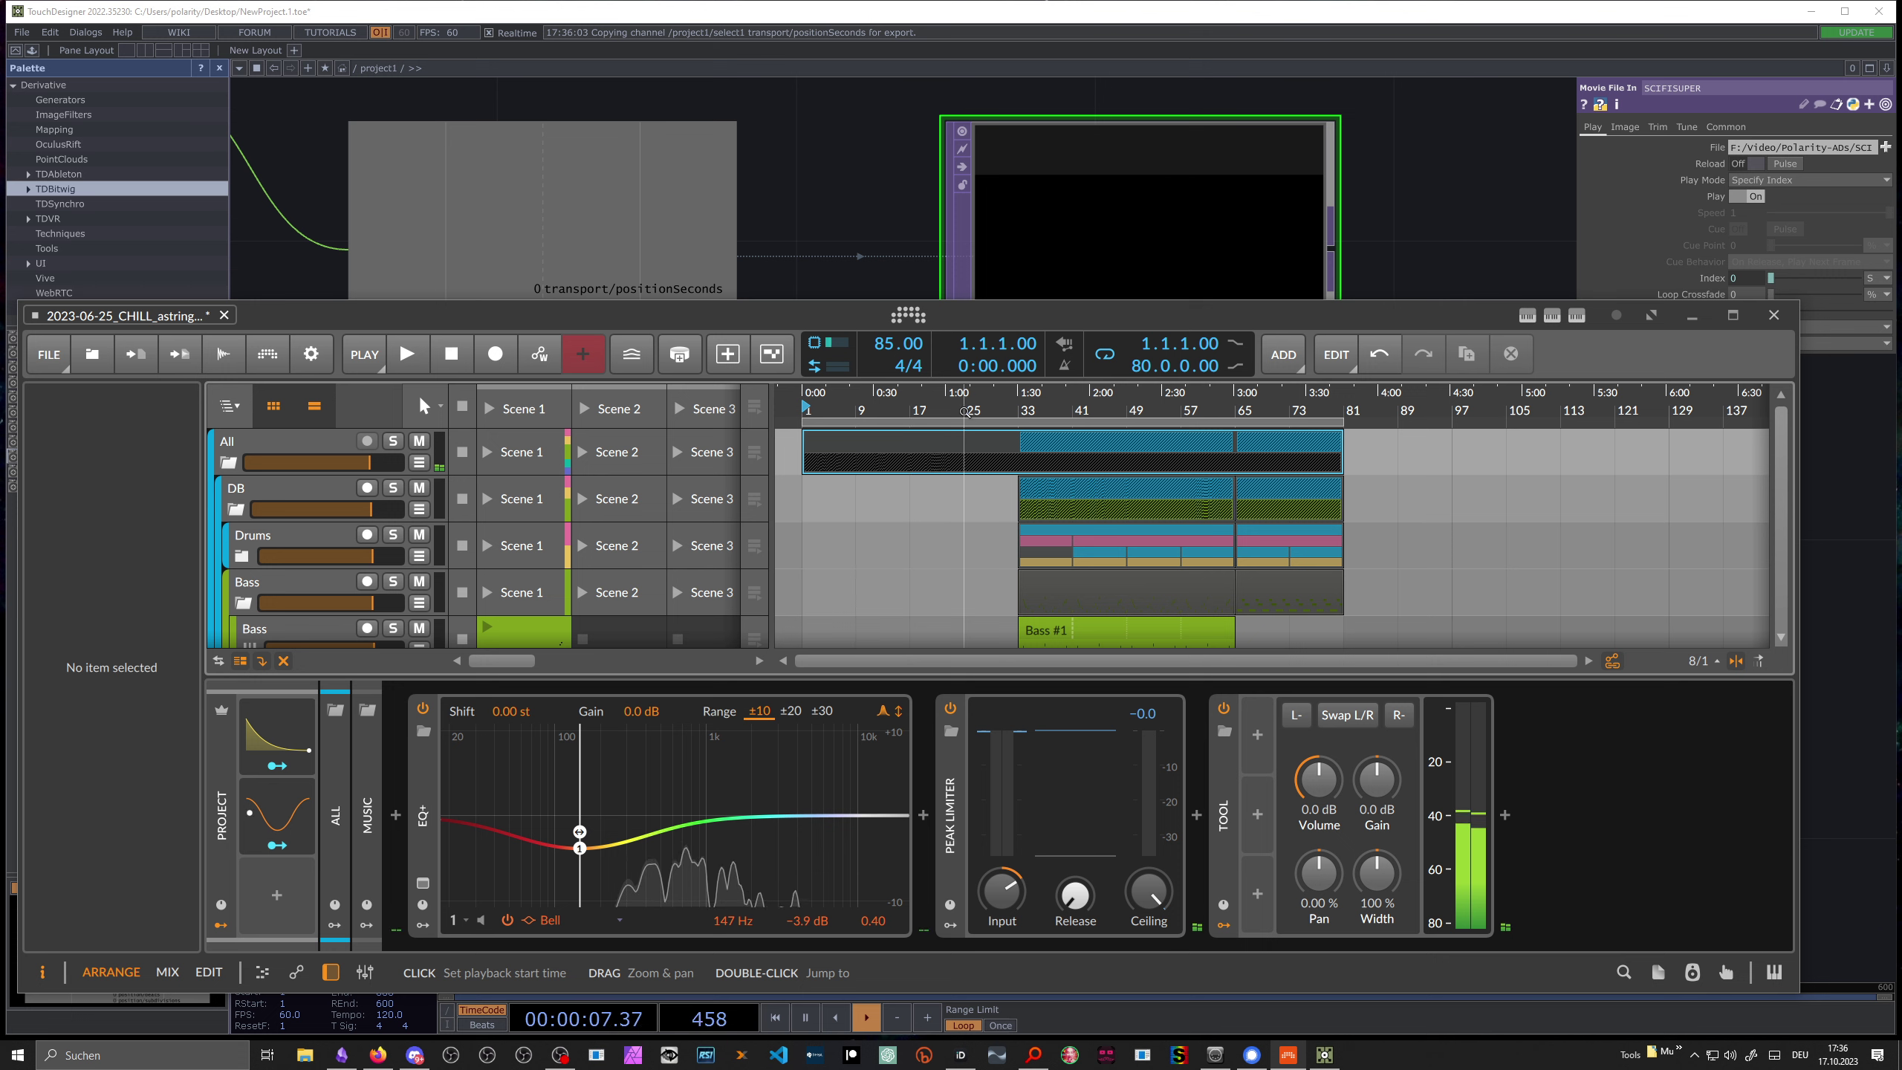
Step: Play from bar 33, restart from the start marker, then stop
{"action": "left_click", "coordinate": [1019, 410]}
{"action": "key", "text": "space"}
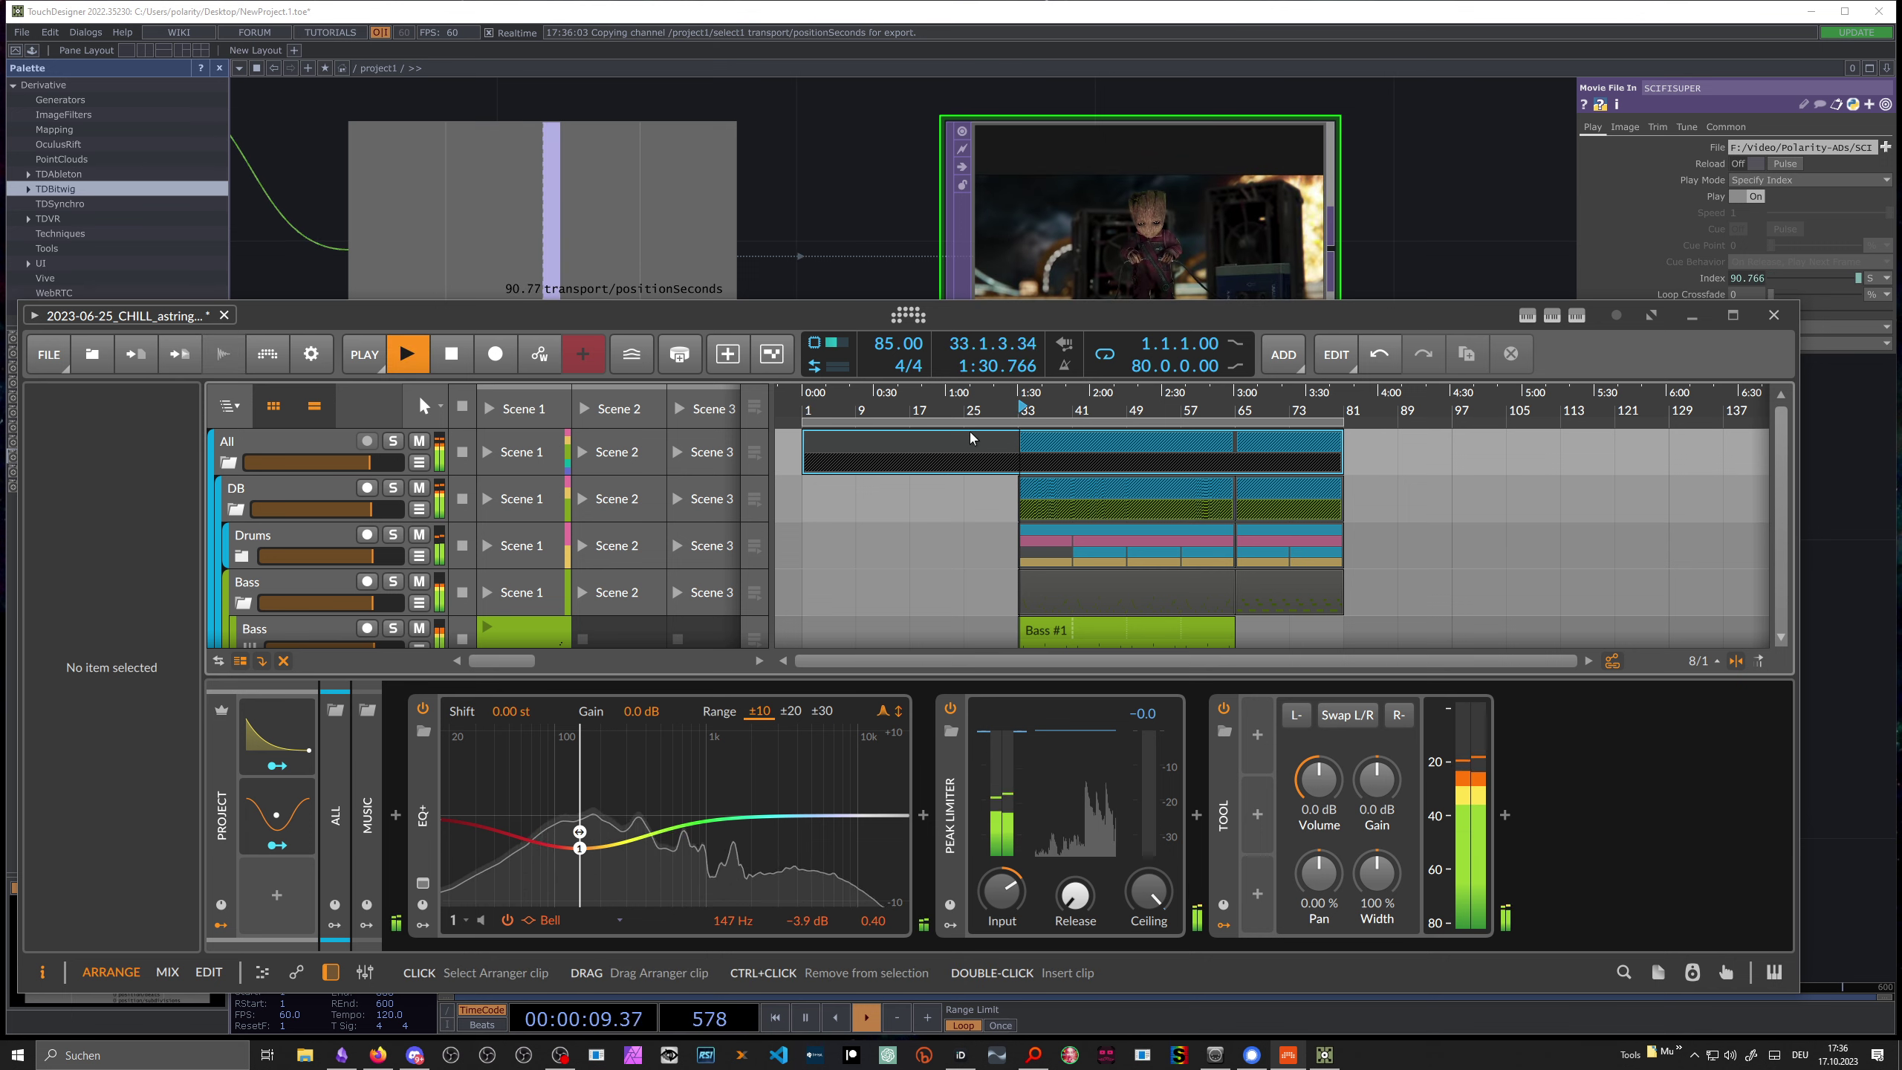
{"action": "scroll", "coordinate": [966, 444], "scroll_direction": "down", "scroll_amount": 2}
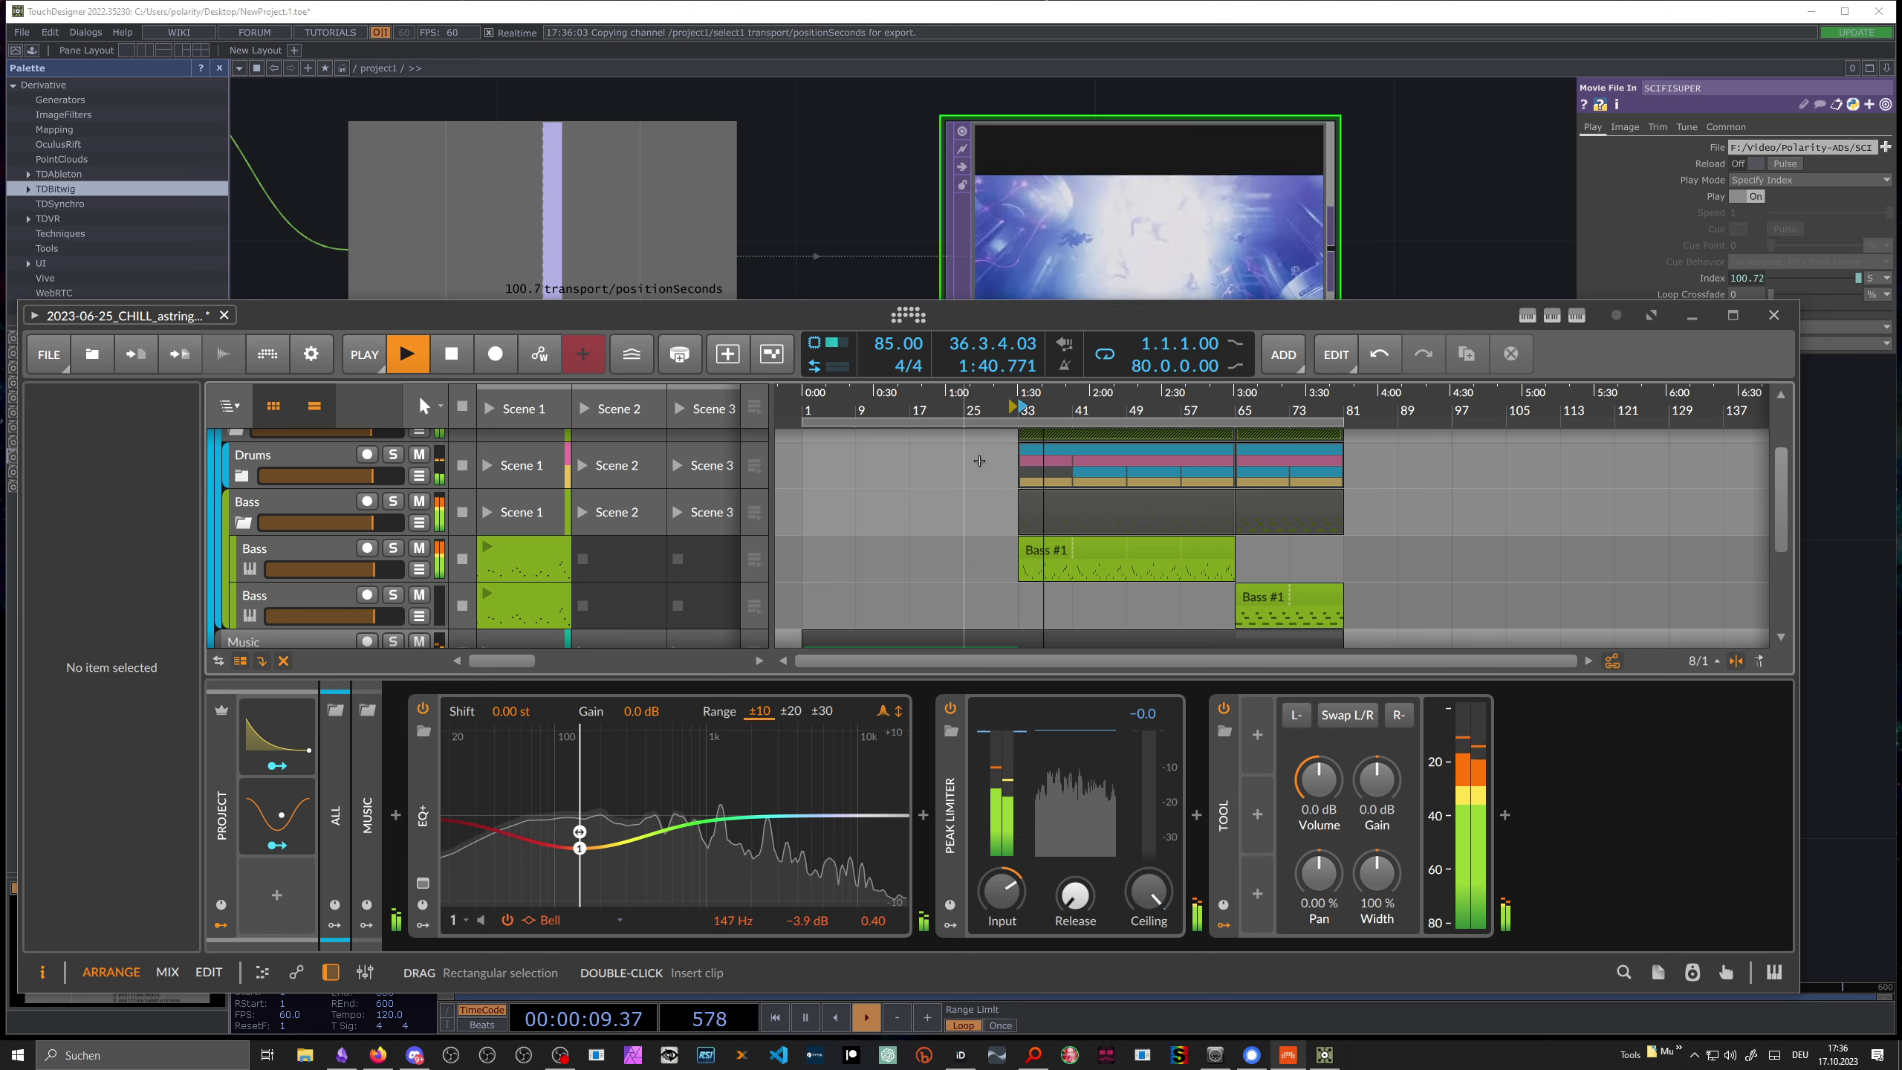
{"action": "key", "text": "space"}
{"action": "key", "text": "space"}
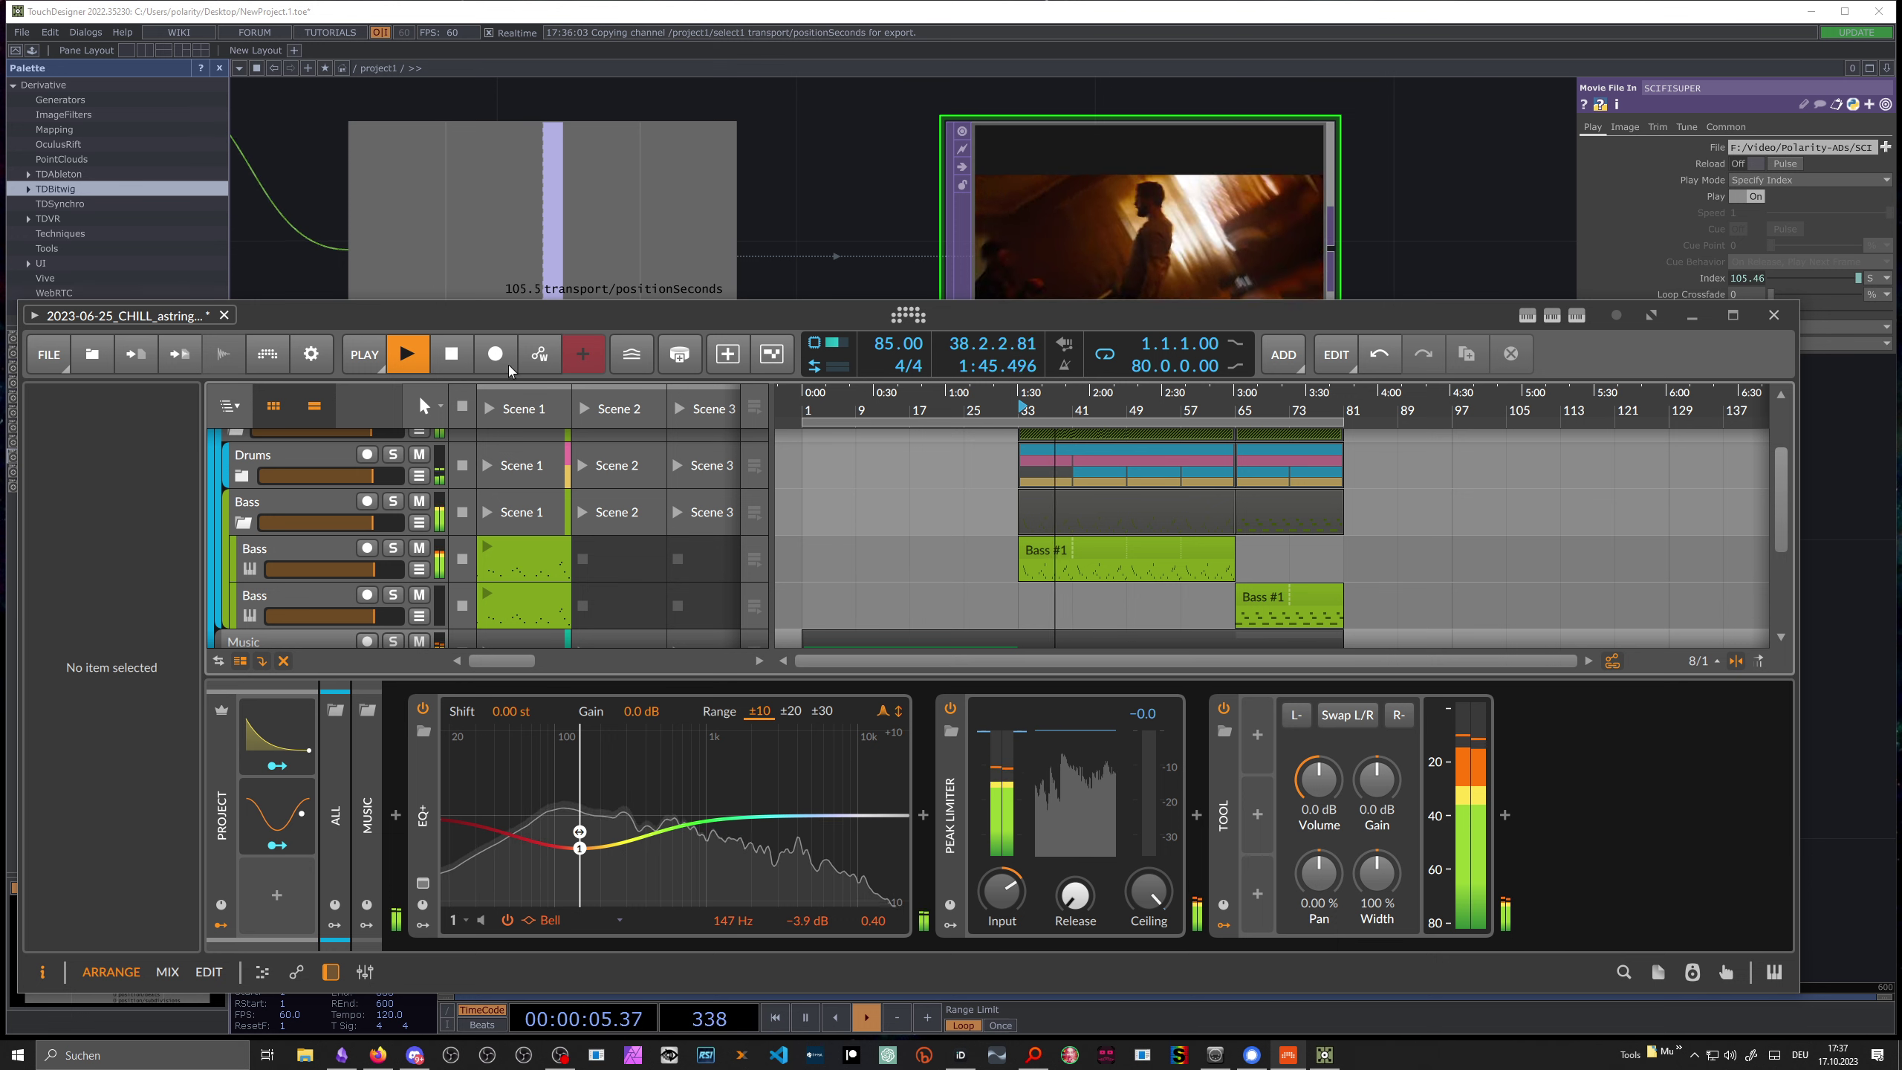
{"action": "key", "text": "space"}
Step: Jump to bars 65, 9, 17 and 41, play briefly, then return to bar 33
{"action": "left_click", "coordinate": [1237, 408]}
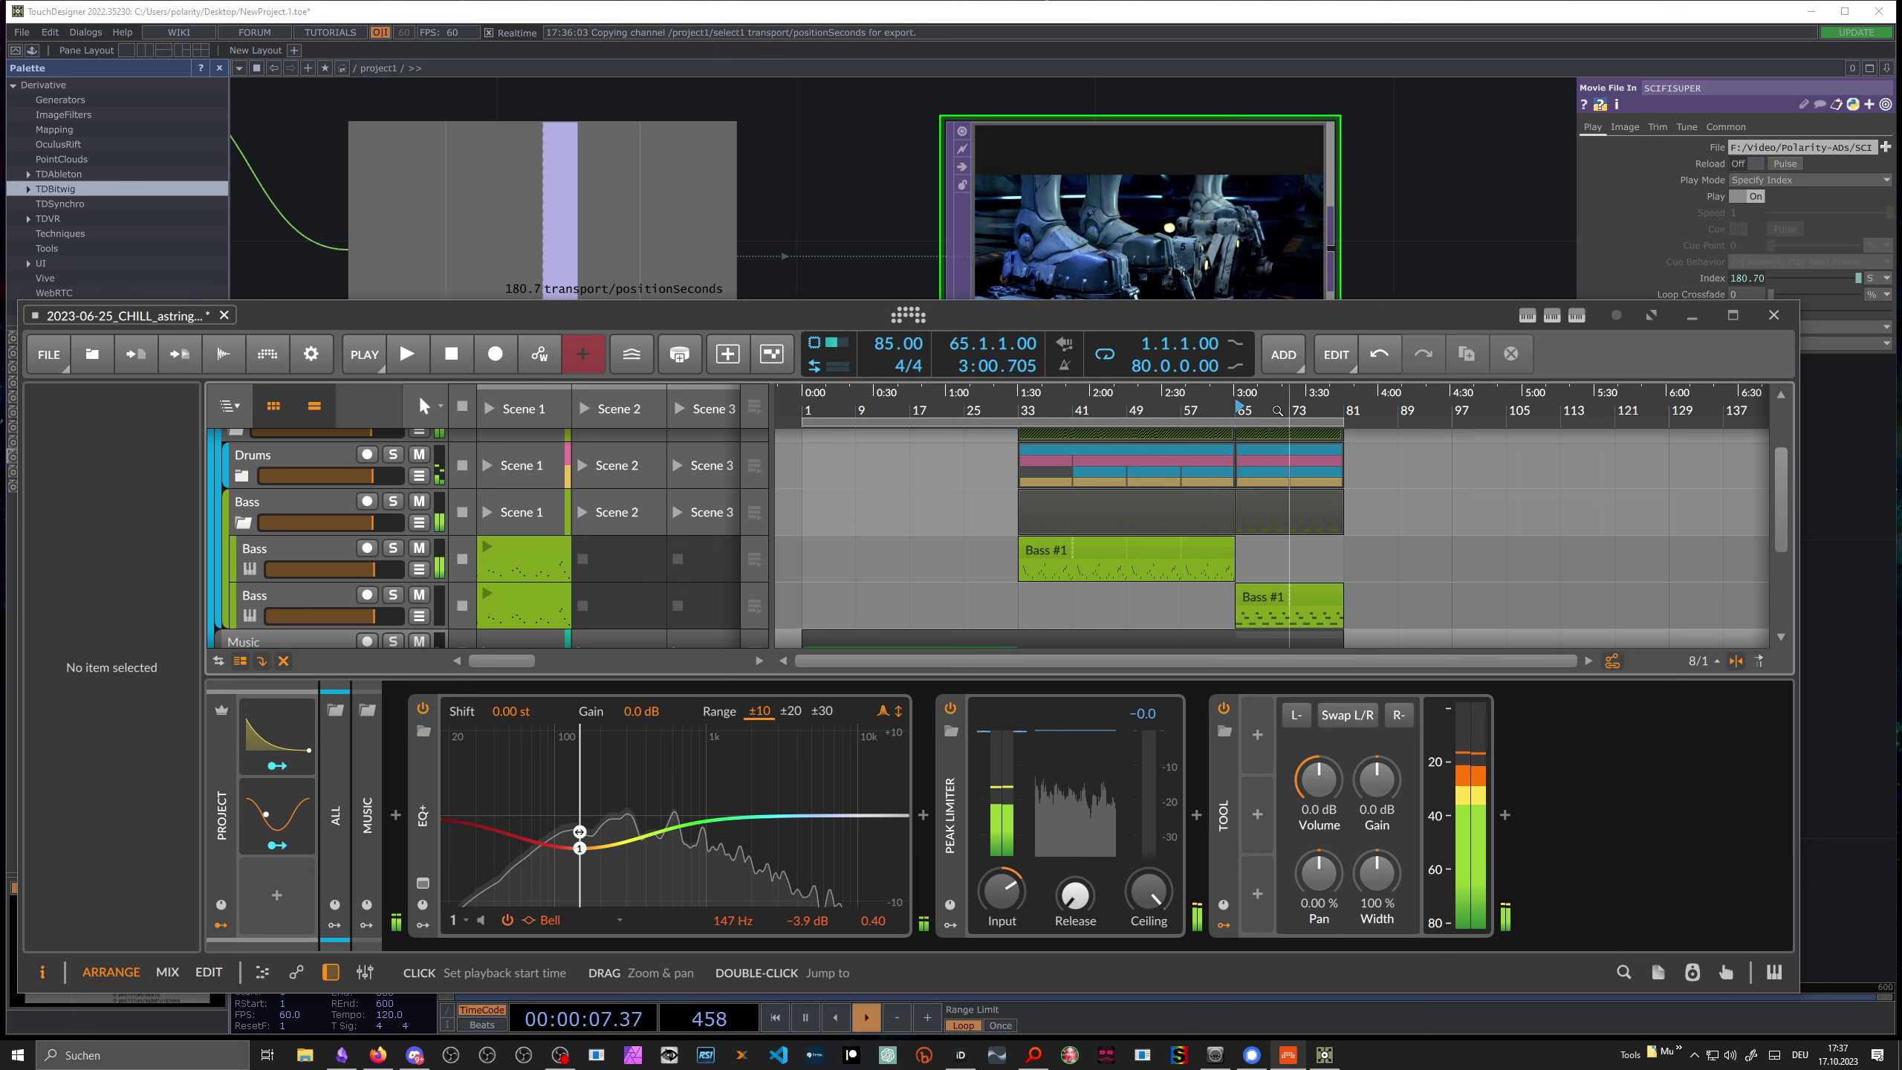
{"action": "left_click", "coordinate": [860, 409]}
{"action": "left_click", "coordinate": [919, 409]}
{"action": "left_click", "coordinate": [1078, 407]}
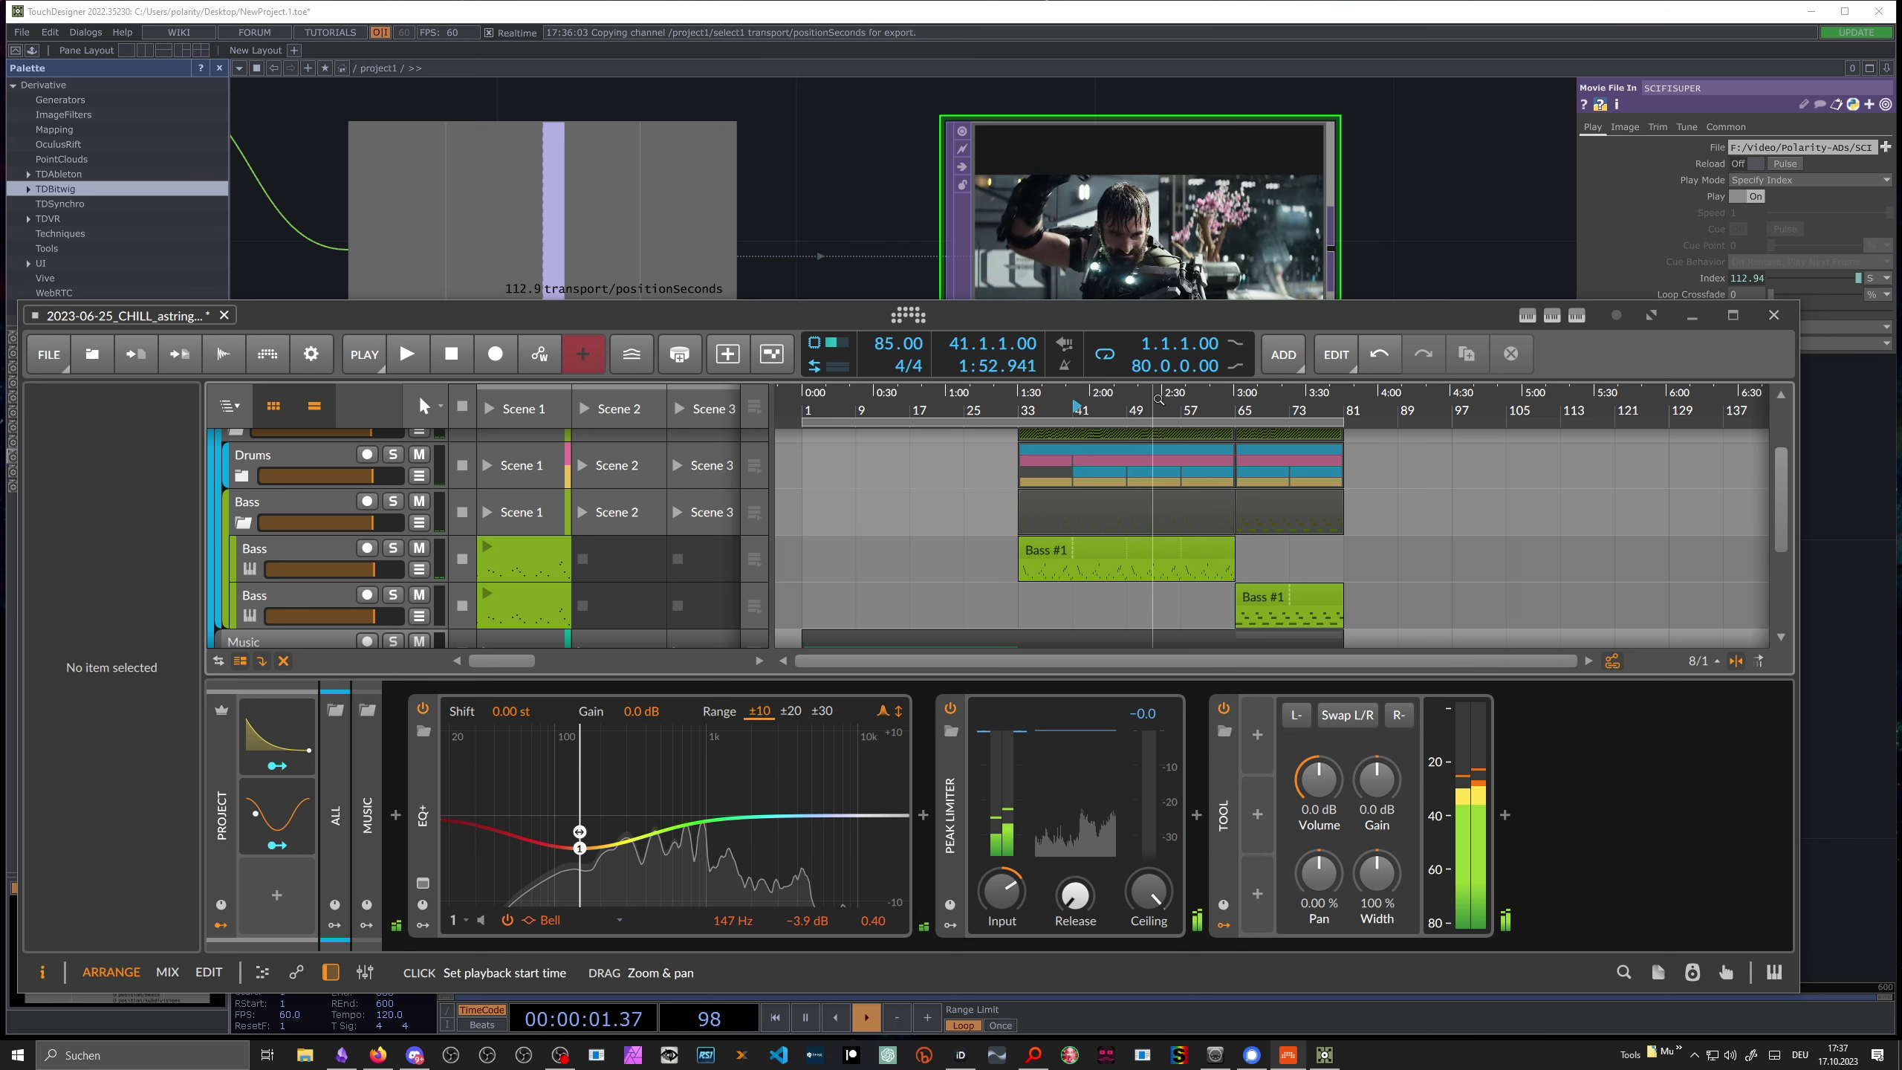
{"action": "key", "text": "space"}
{"action": "key", "text": "space"}
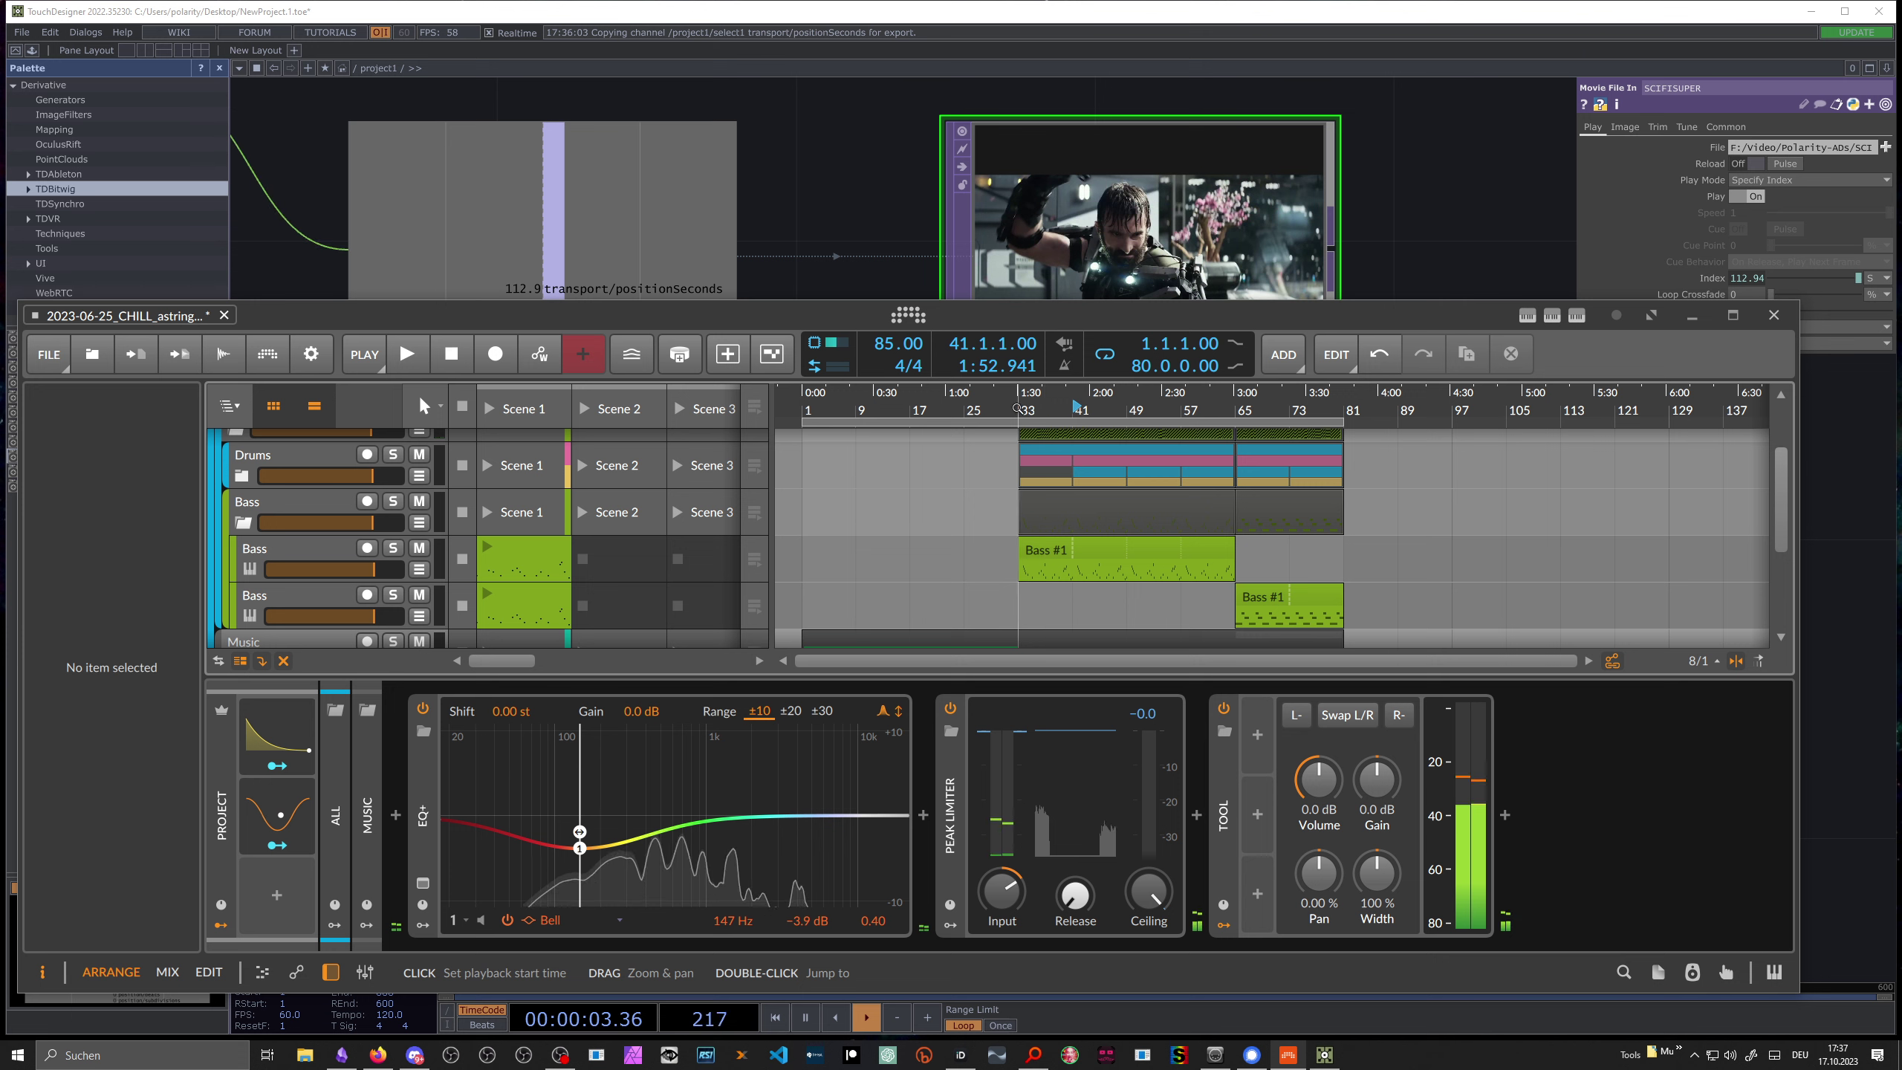
{"action": "left_click", "coordinate": [1017, 409]}
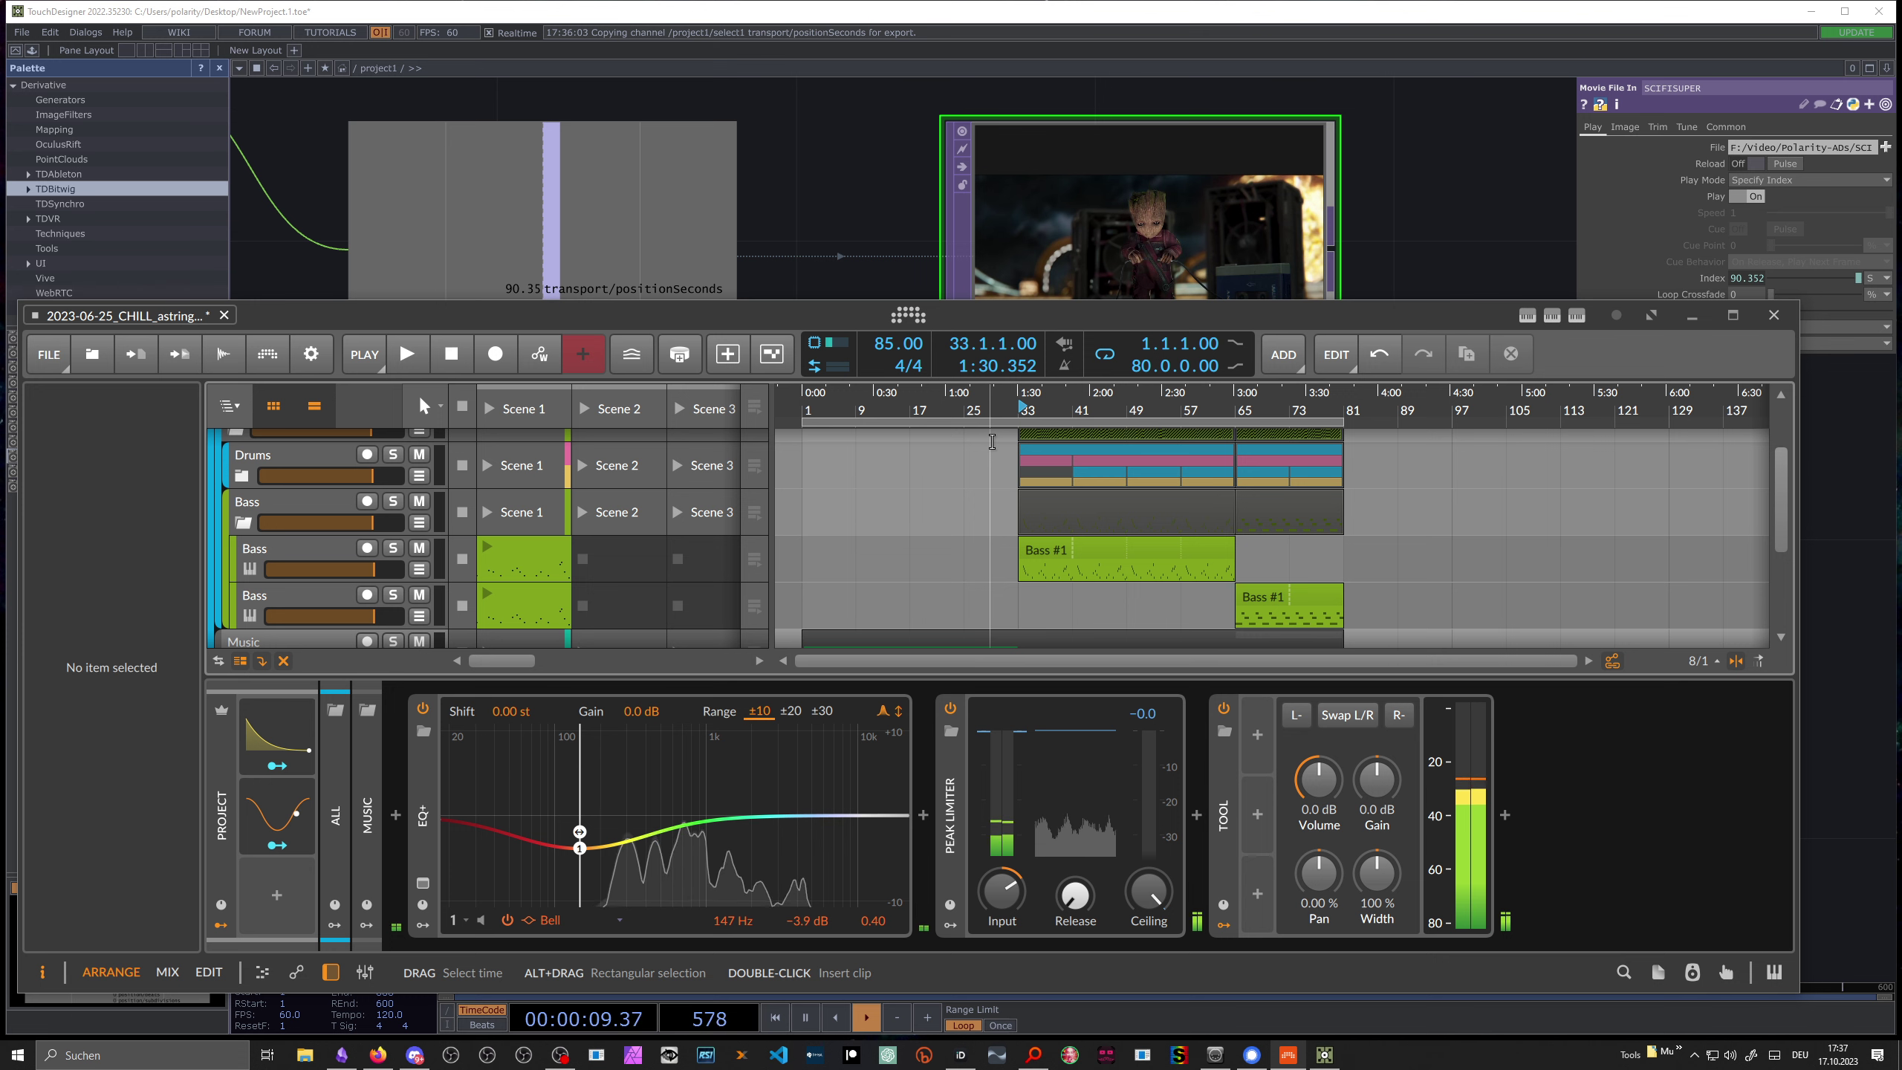
Step: Frame SCIFISUPER in the network and briefly preview its video as the background
{"action": "left_click", "coordinate": [921, 295]}
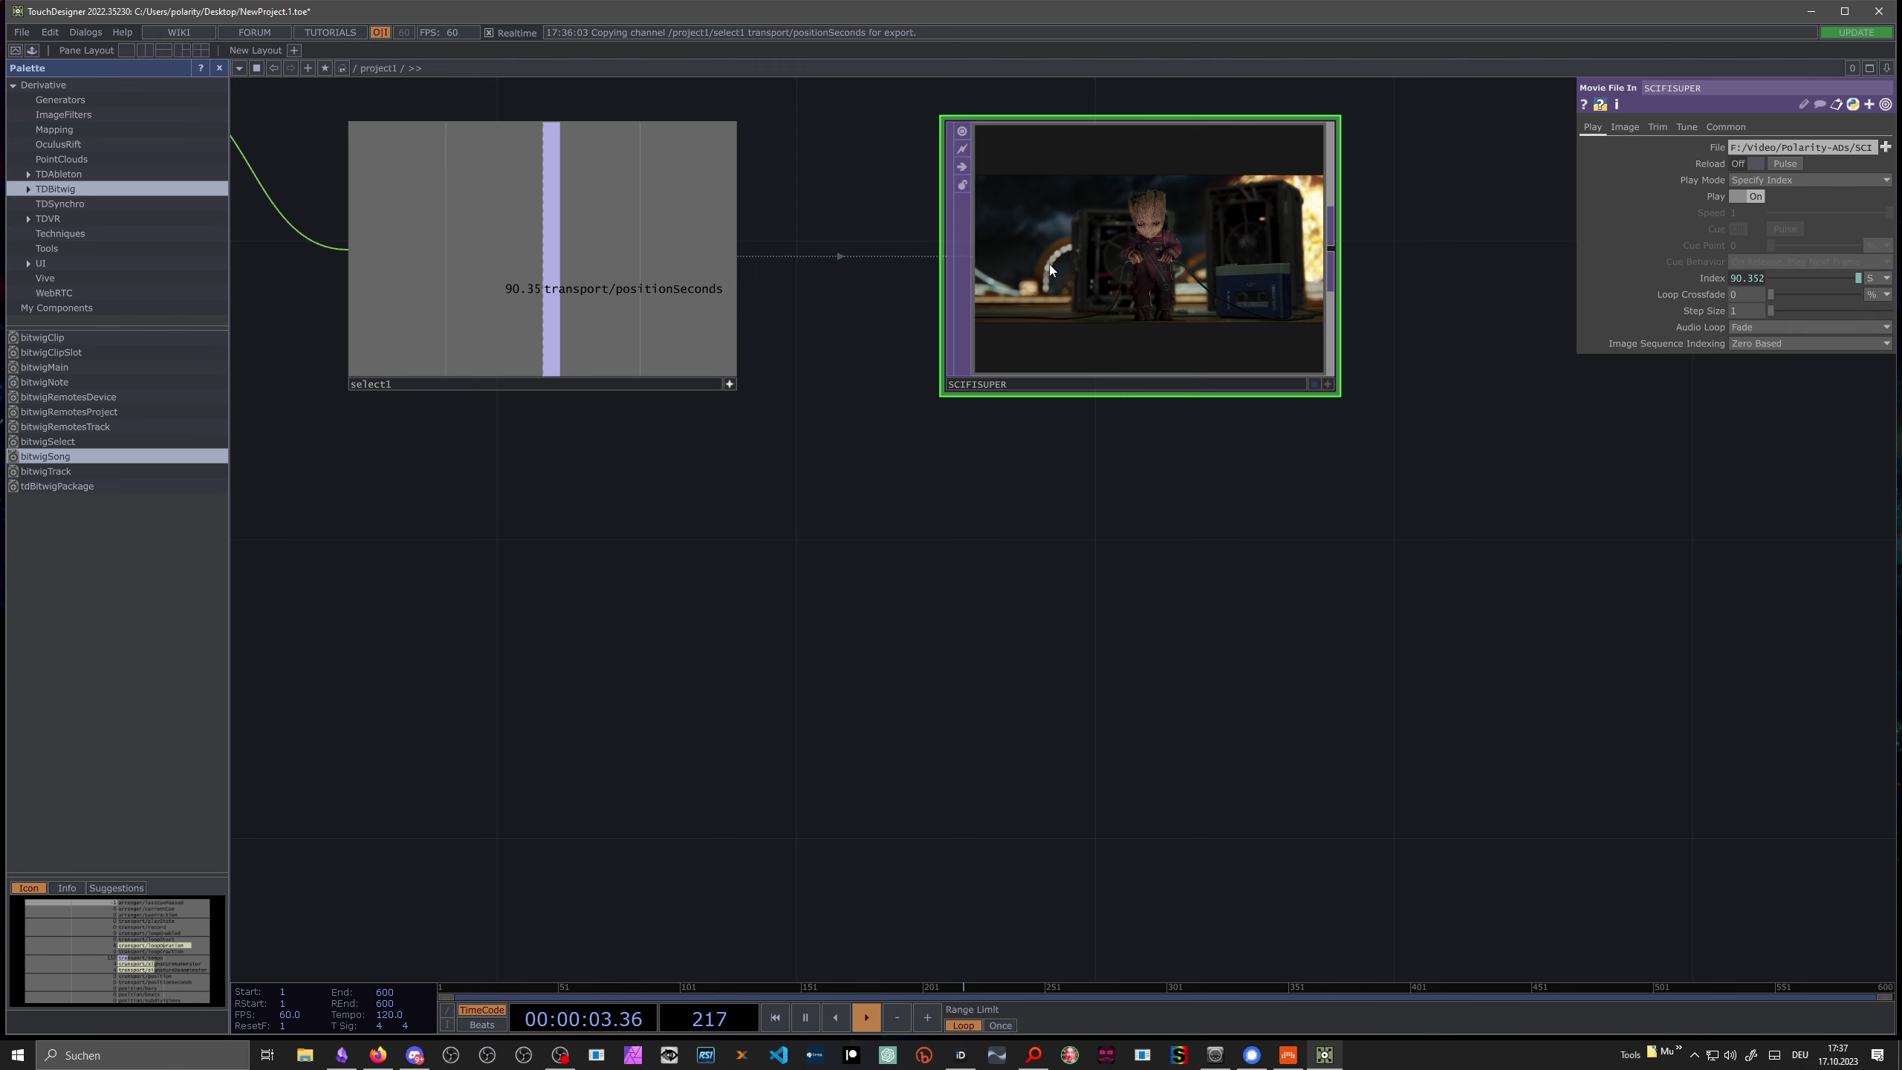
{"action": "left_click_drag", "start_coordinate": [874, 285], "coordinate": [687, 361]}
{"action": "scroll", "coordinate": [642, 348], "scroll_direction": "down", "scroll_amount": 4}
{"action": "left_click_drag", "start_coordinate": [956, 389], "coordinate": [934, 434]}
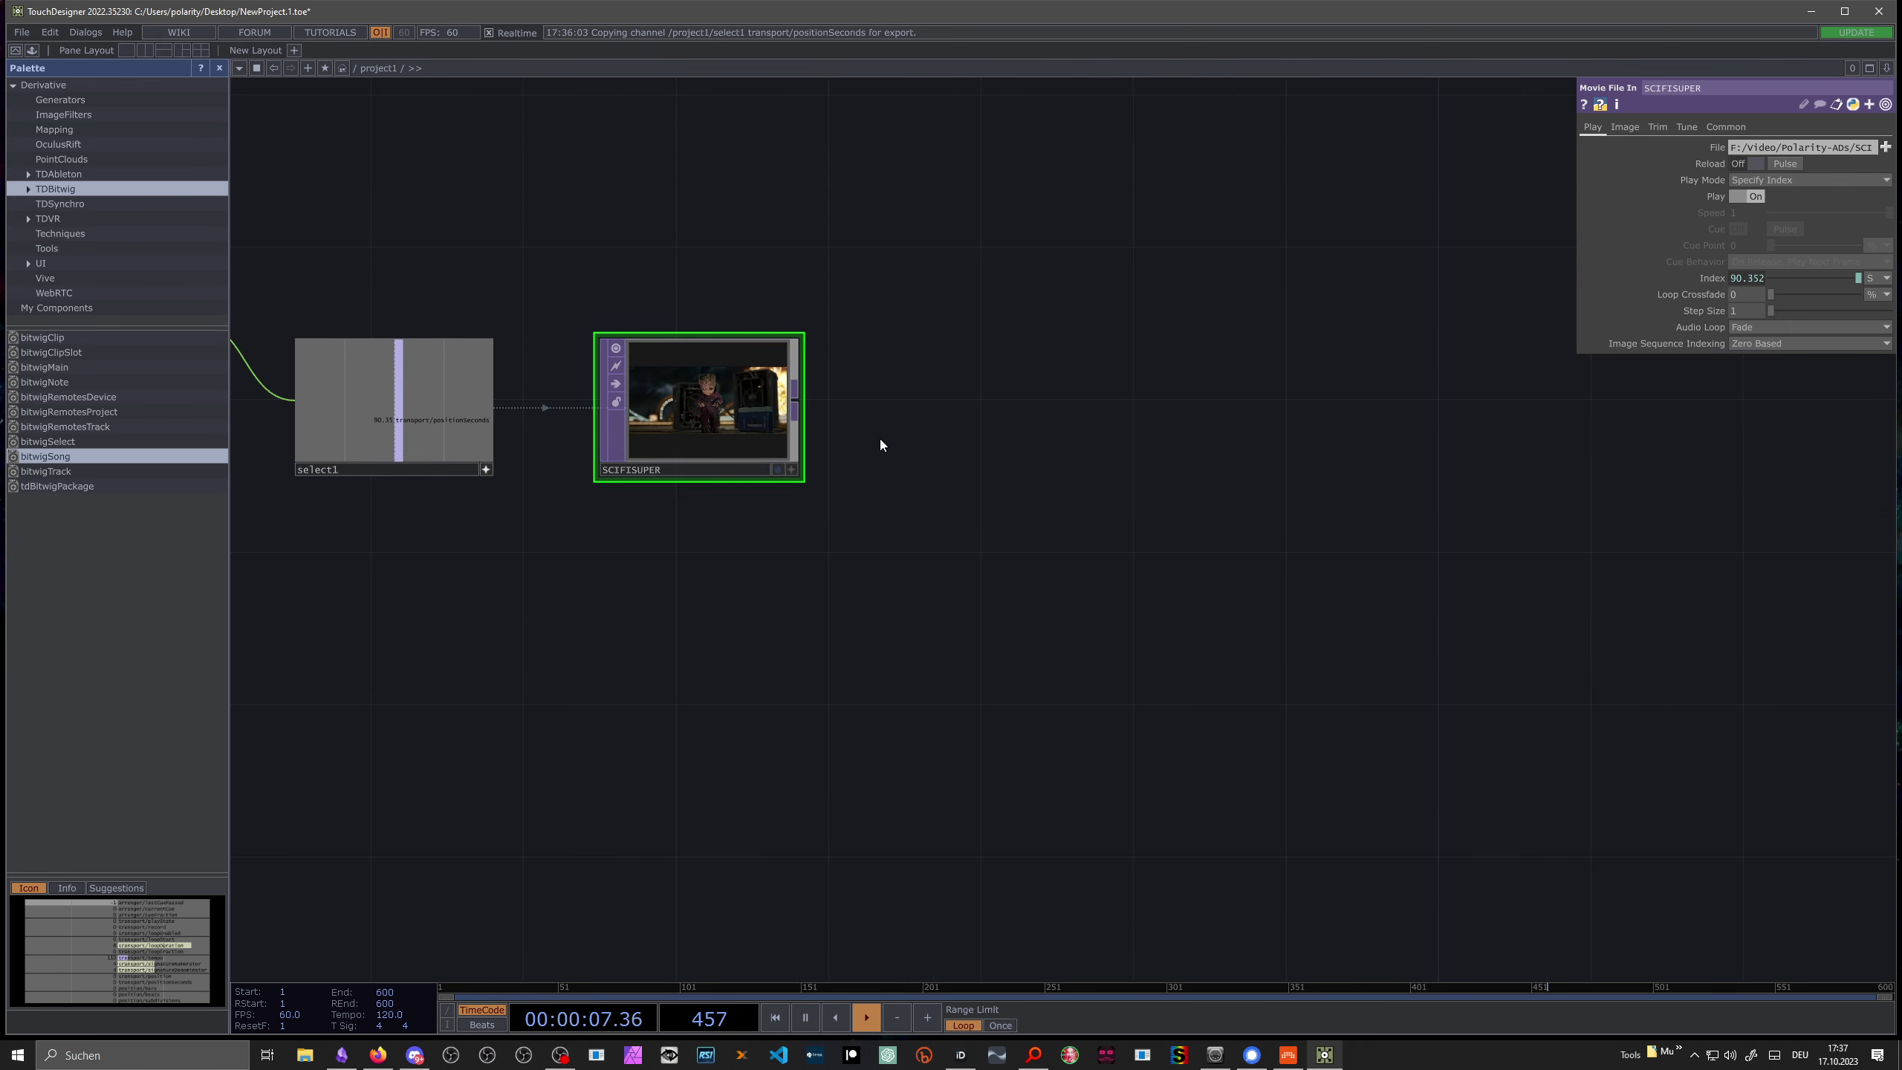
{"action": "key", "text": "Tab"}
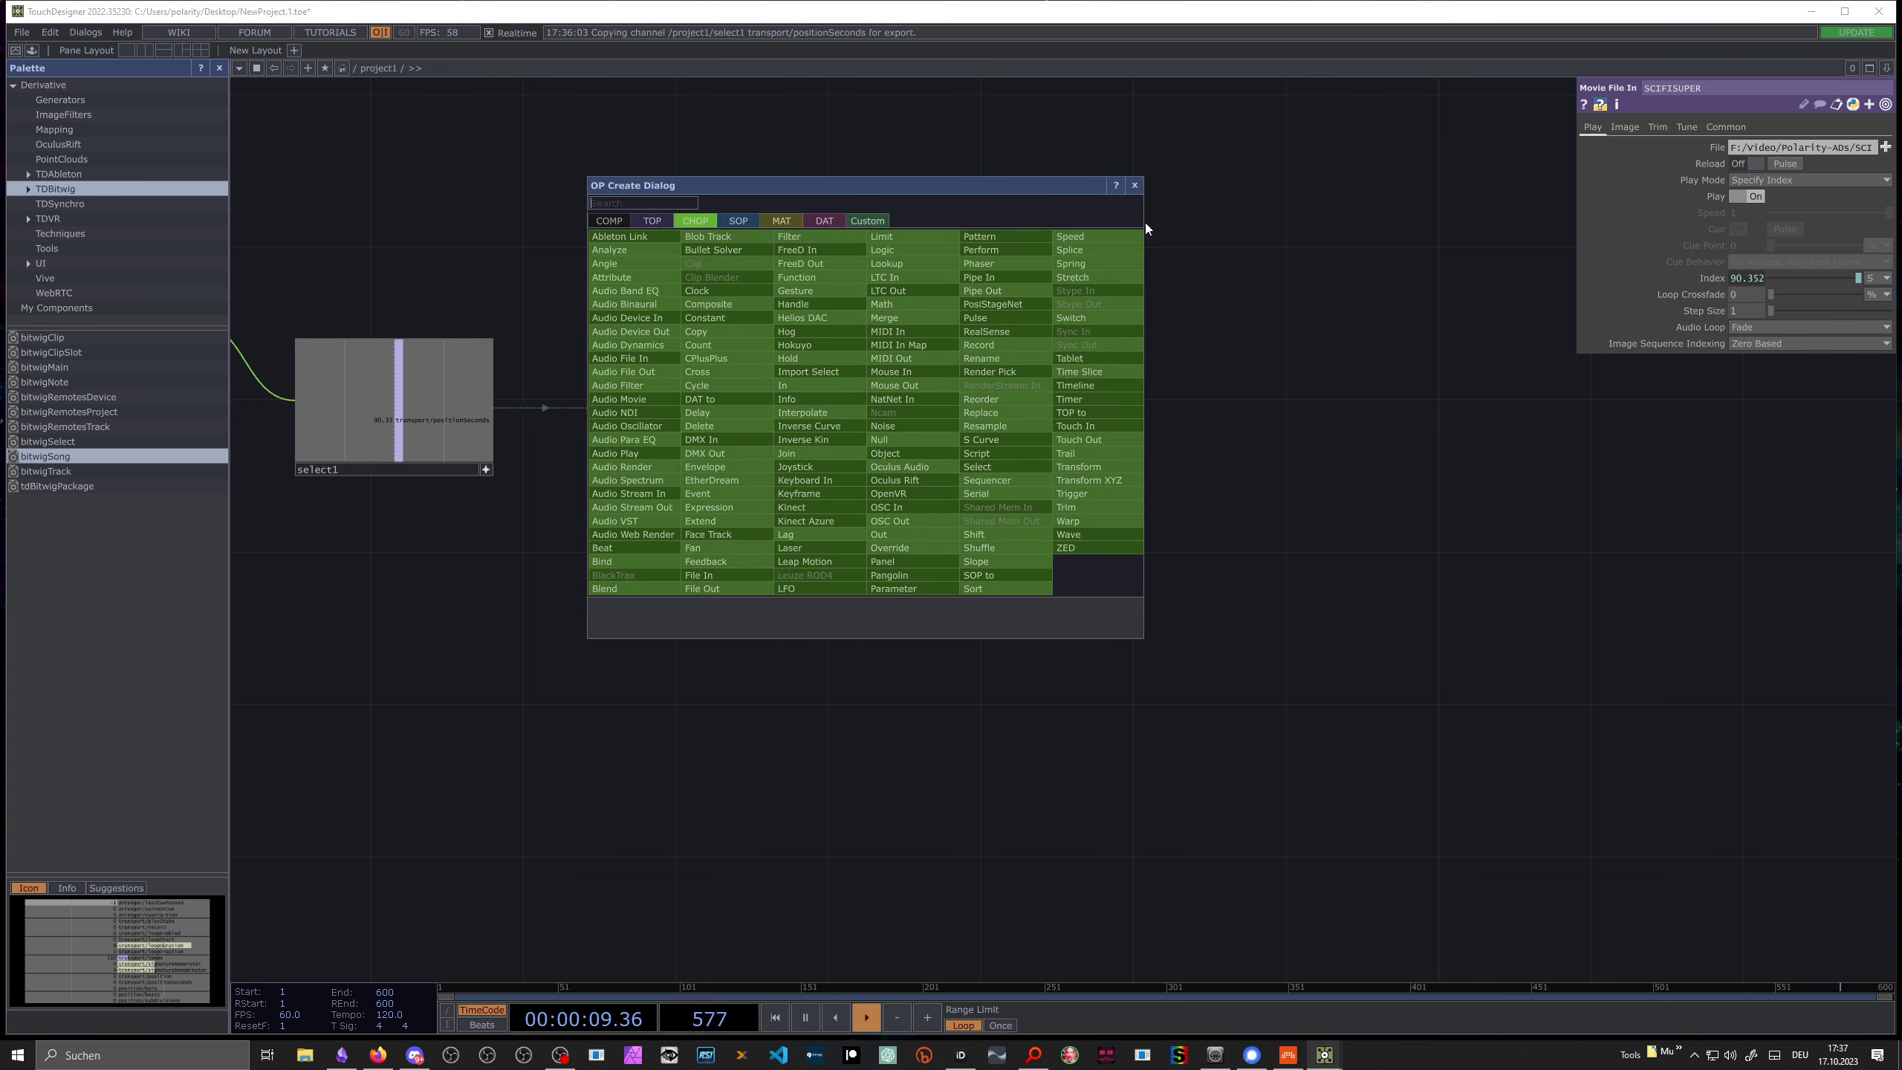
{"action": "key", "text": "Escape"}
{"action": "left_click", "coordinate": [779, 469]}
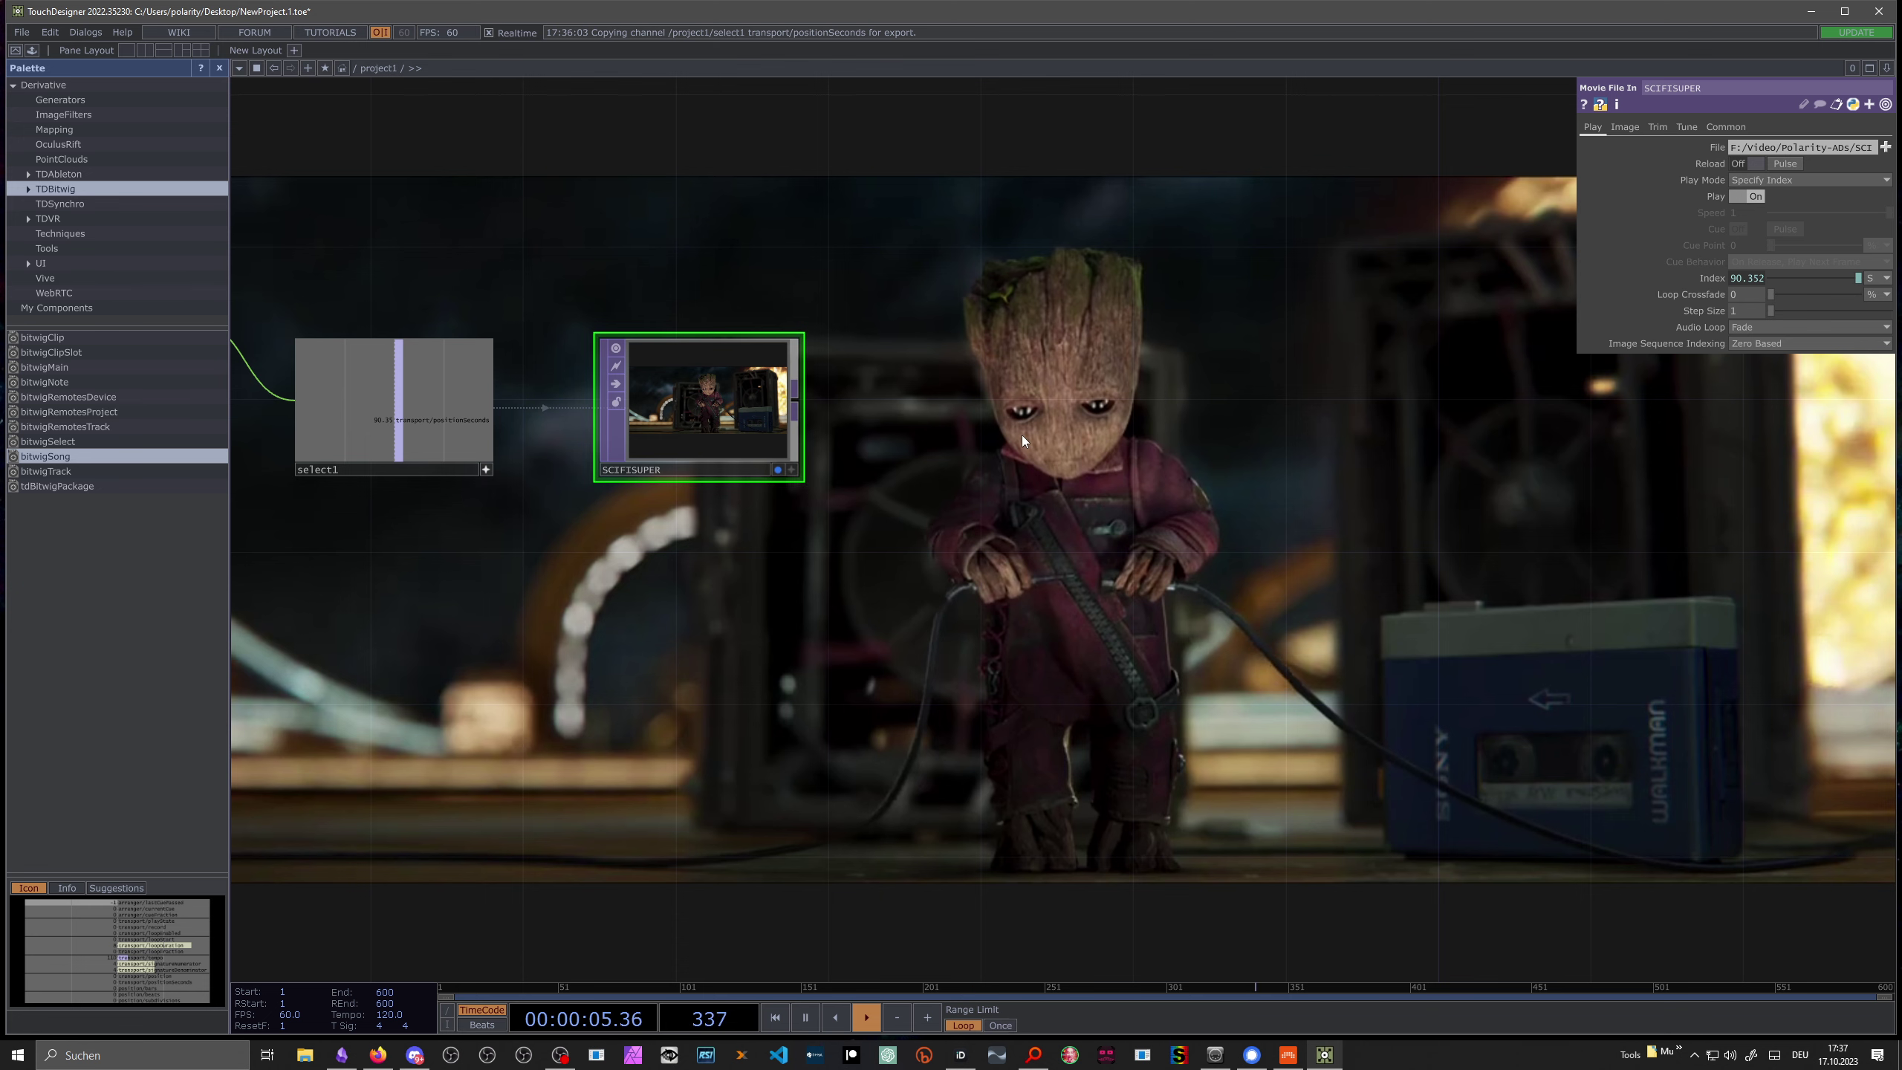
{"action": "left_click", "coordinate": [778, 469]}
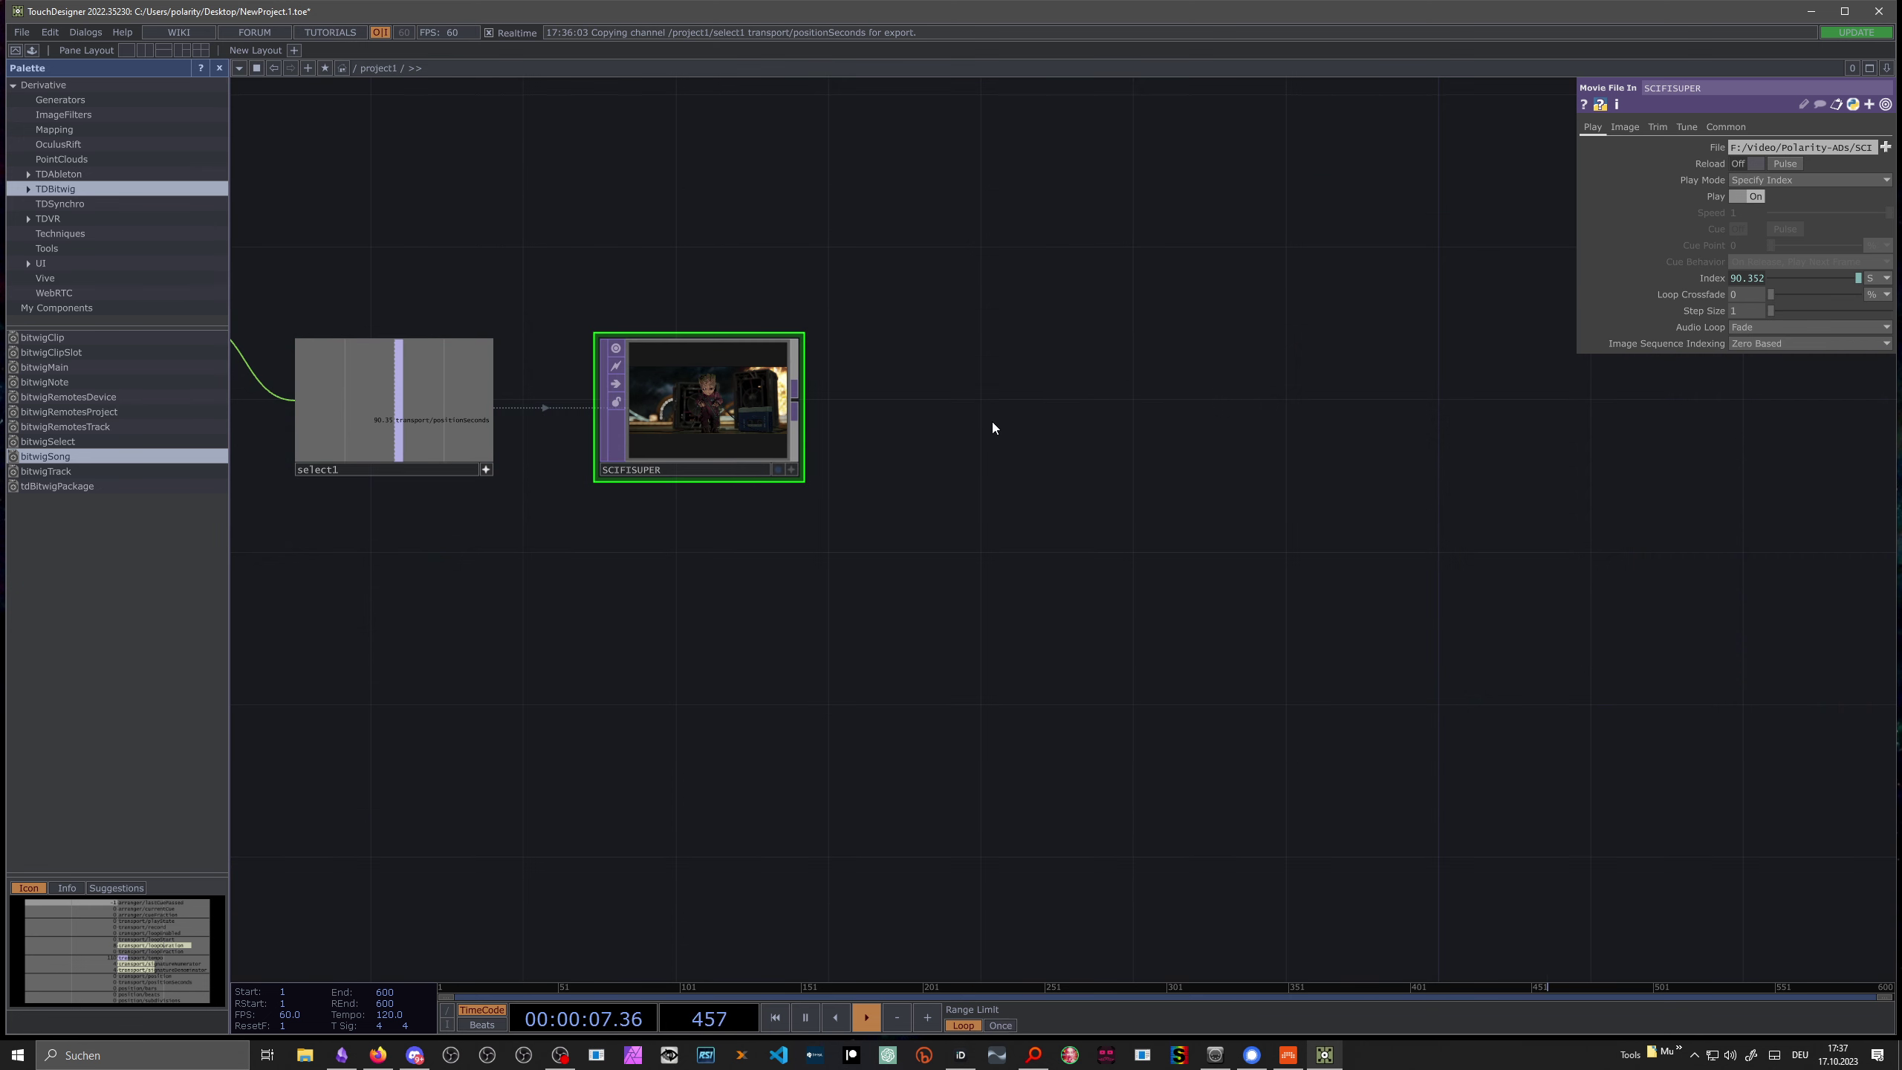
Step: Add an out1 TOP fed by SCIFISUPER, then show it in a repositioned perform window
{"action": "key", "text": "Tab"}
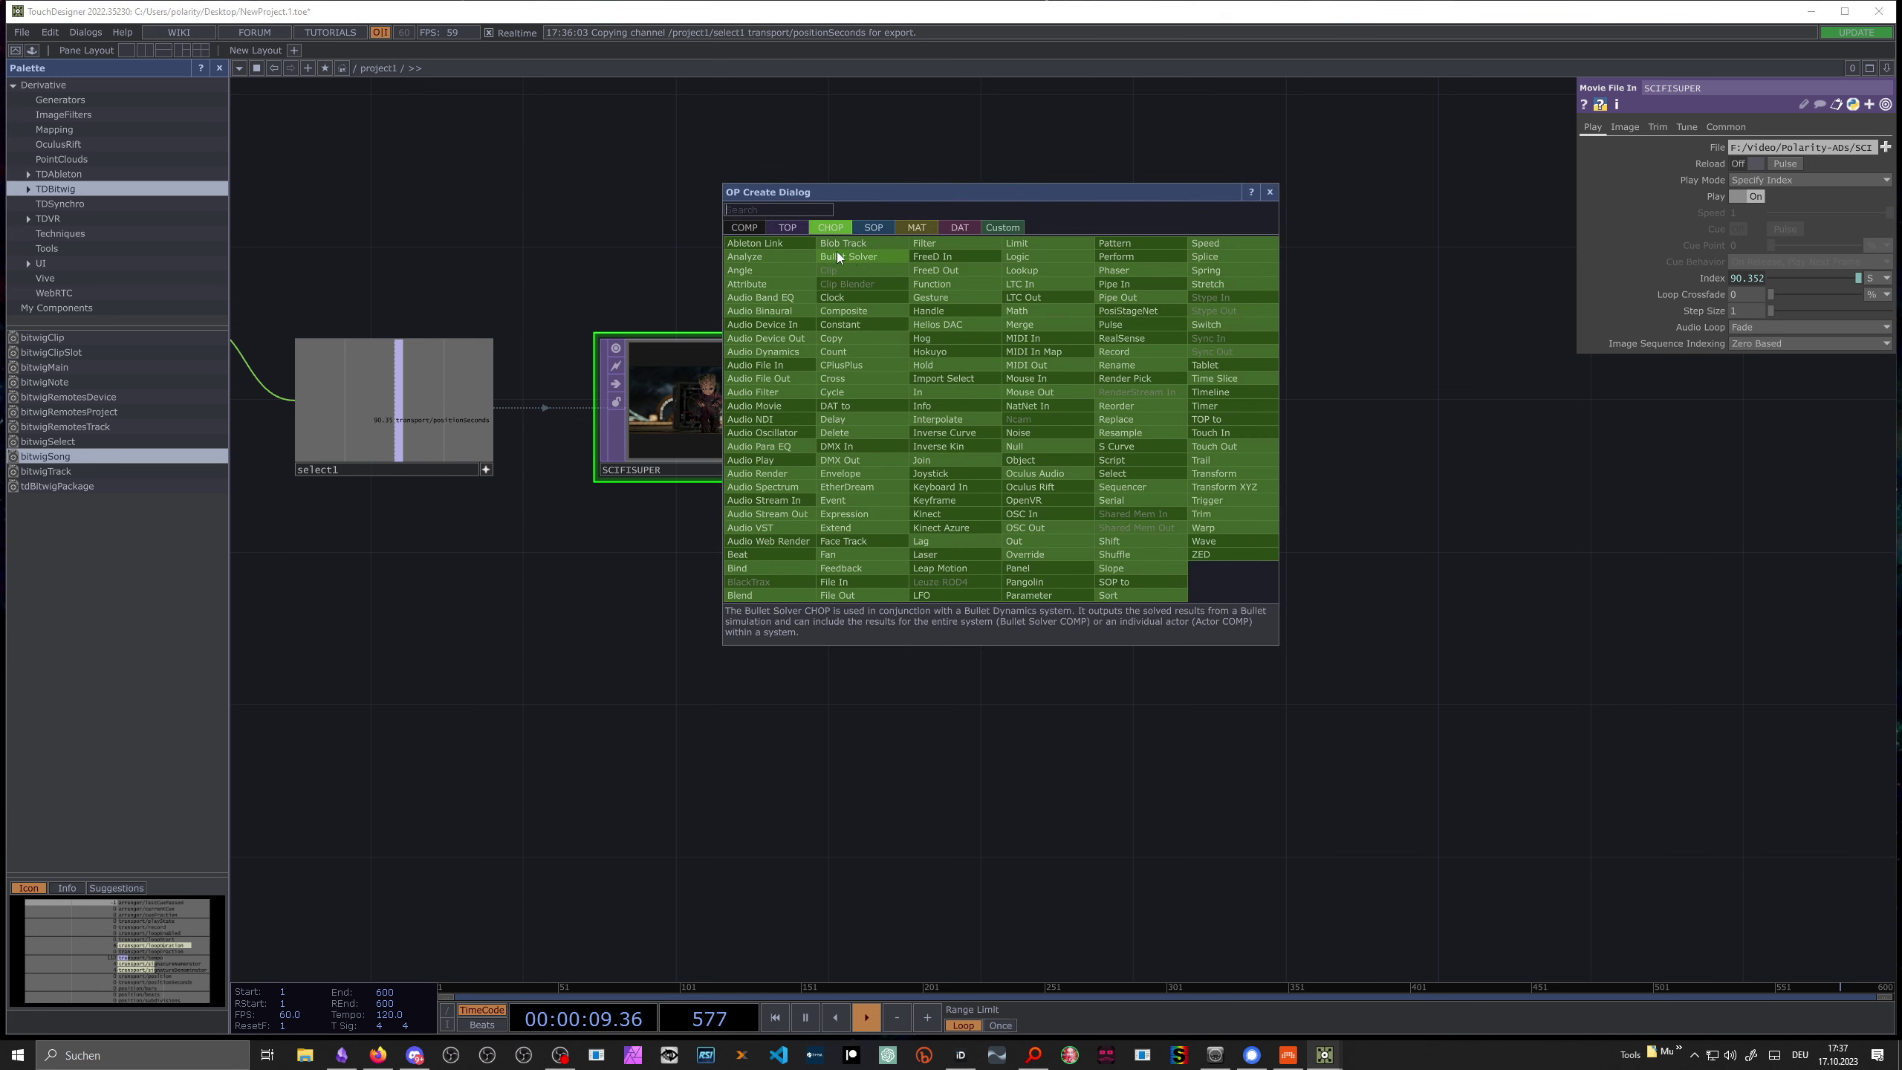
{"action": "type", "text": "out"}
{"action": "left_click", "coordinate": [923, 499]}
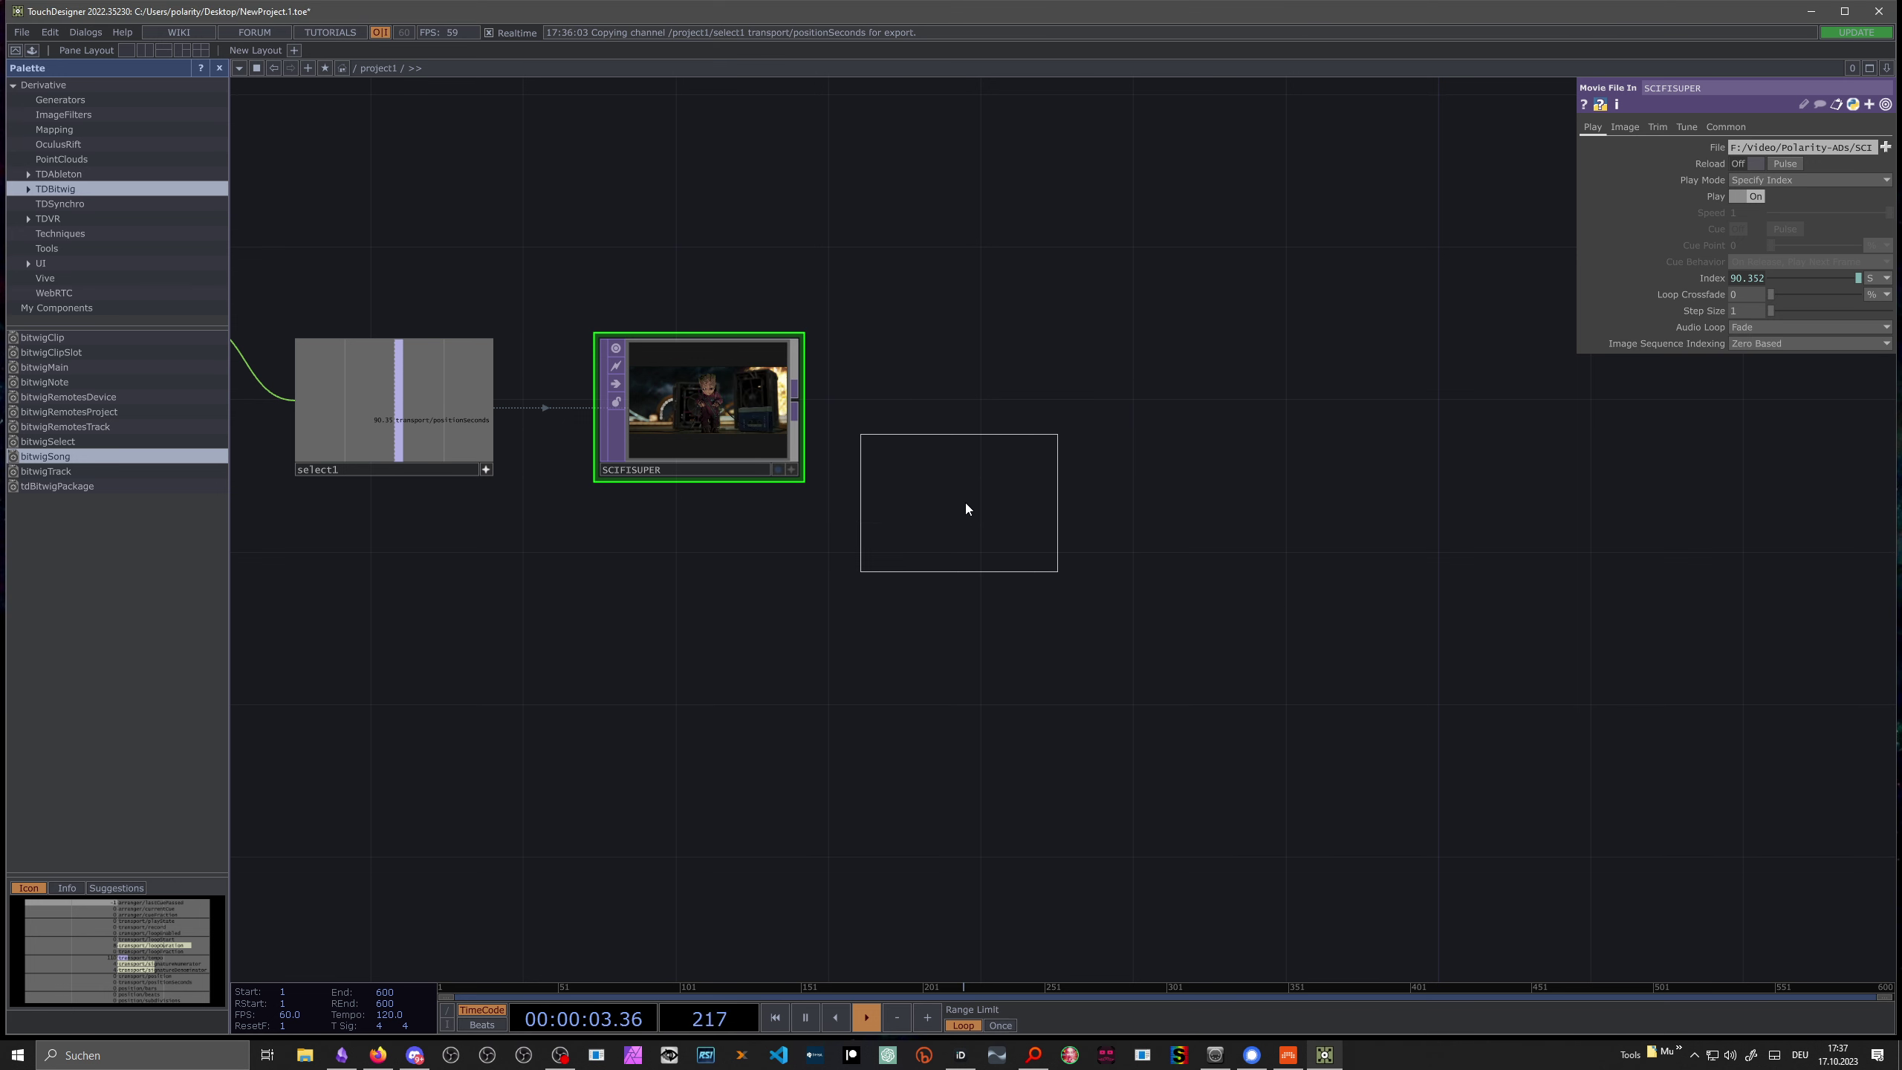
{"action": "left_click", "coordinate": [1011, 451]}
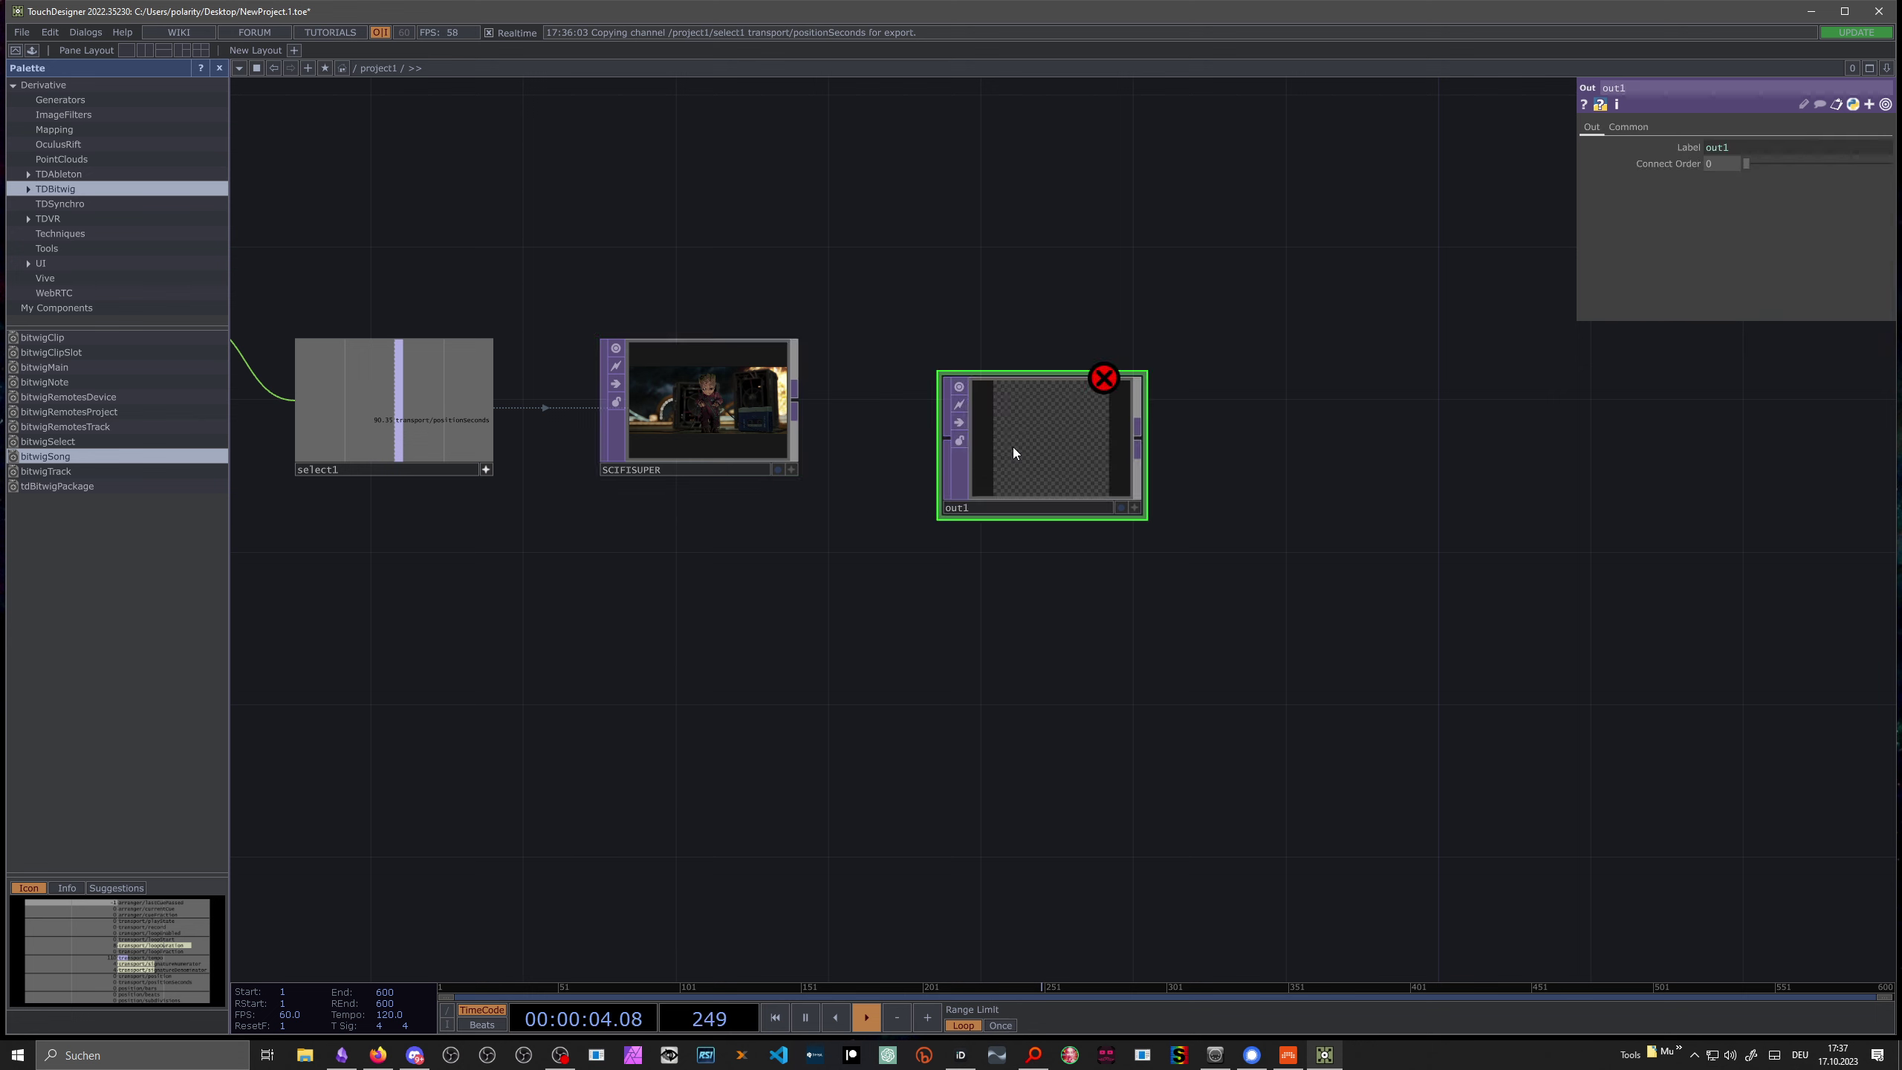
{"action": "left_click", "coordinate": [802, 400]}
{"action": "left_click", "coordinate": [945, 439]}
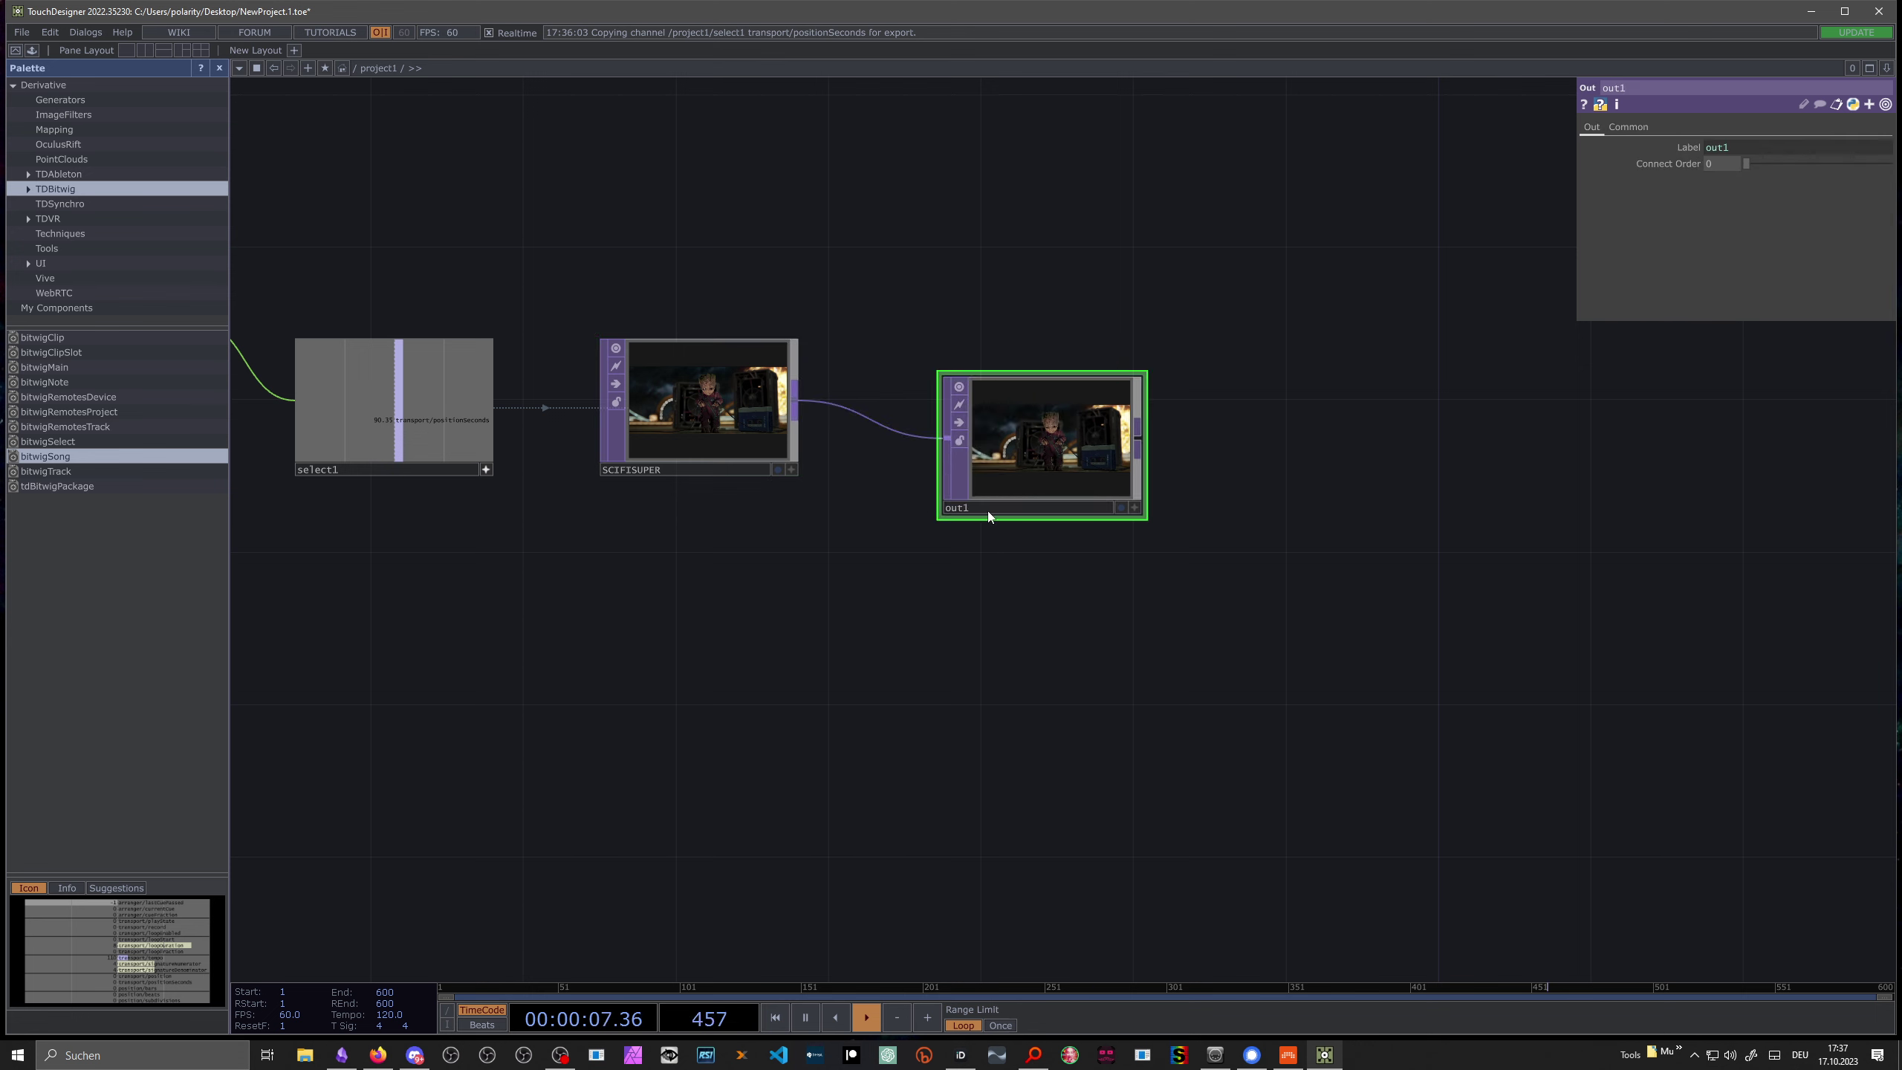
{"action": "left_click_drag", "start_coordinate": [987, 512], "coordinate": [988, 473]}
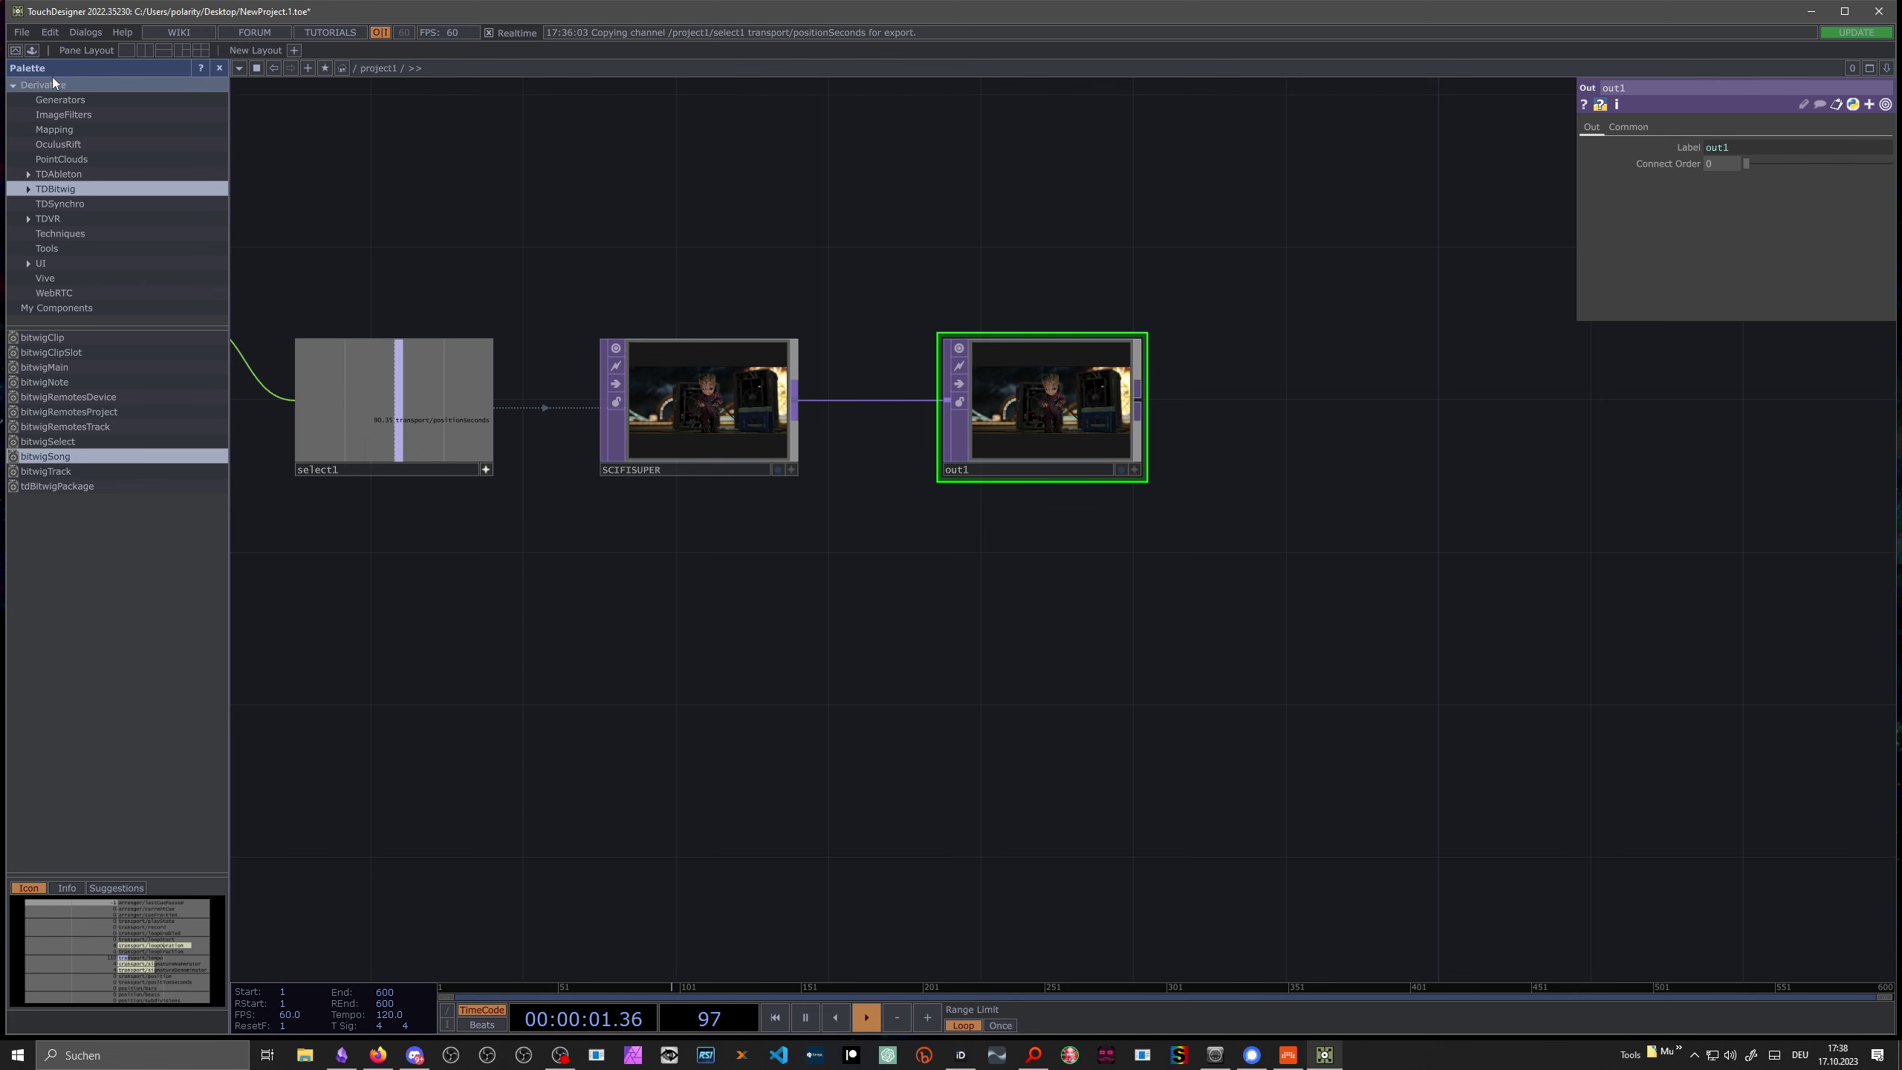
{"action": "left_click", "coordinate": [14, 51]}
{"action": "left_click_drag", "start_coordinate": [584, 266], "coordinate": [1005, 58]}
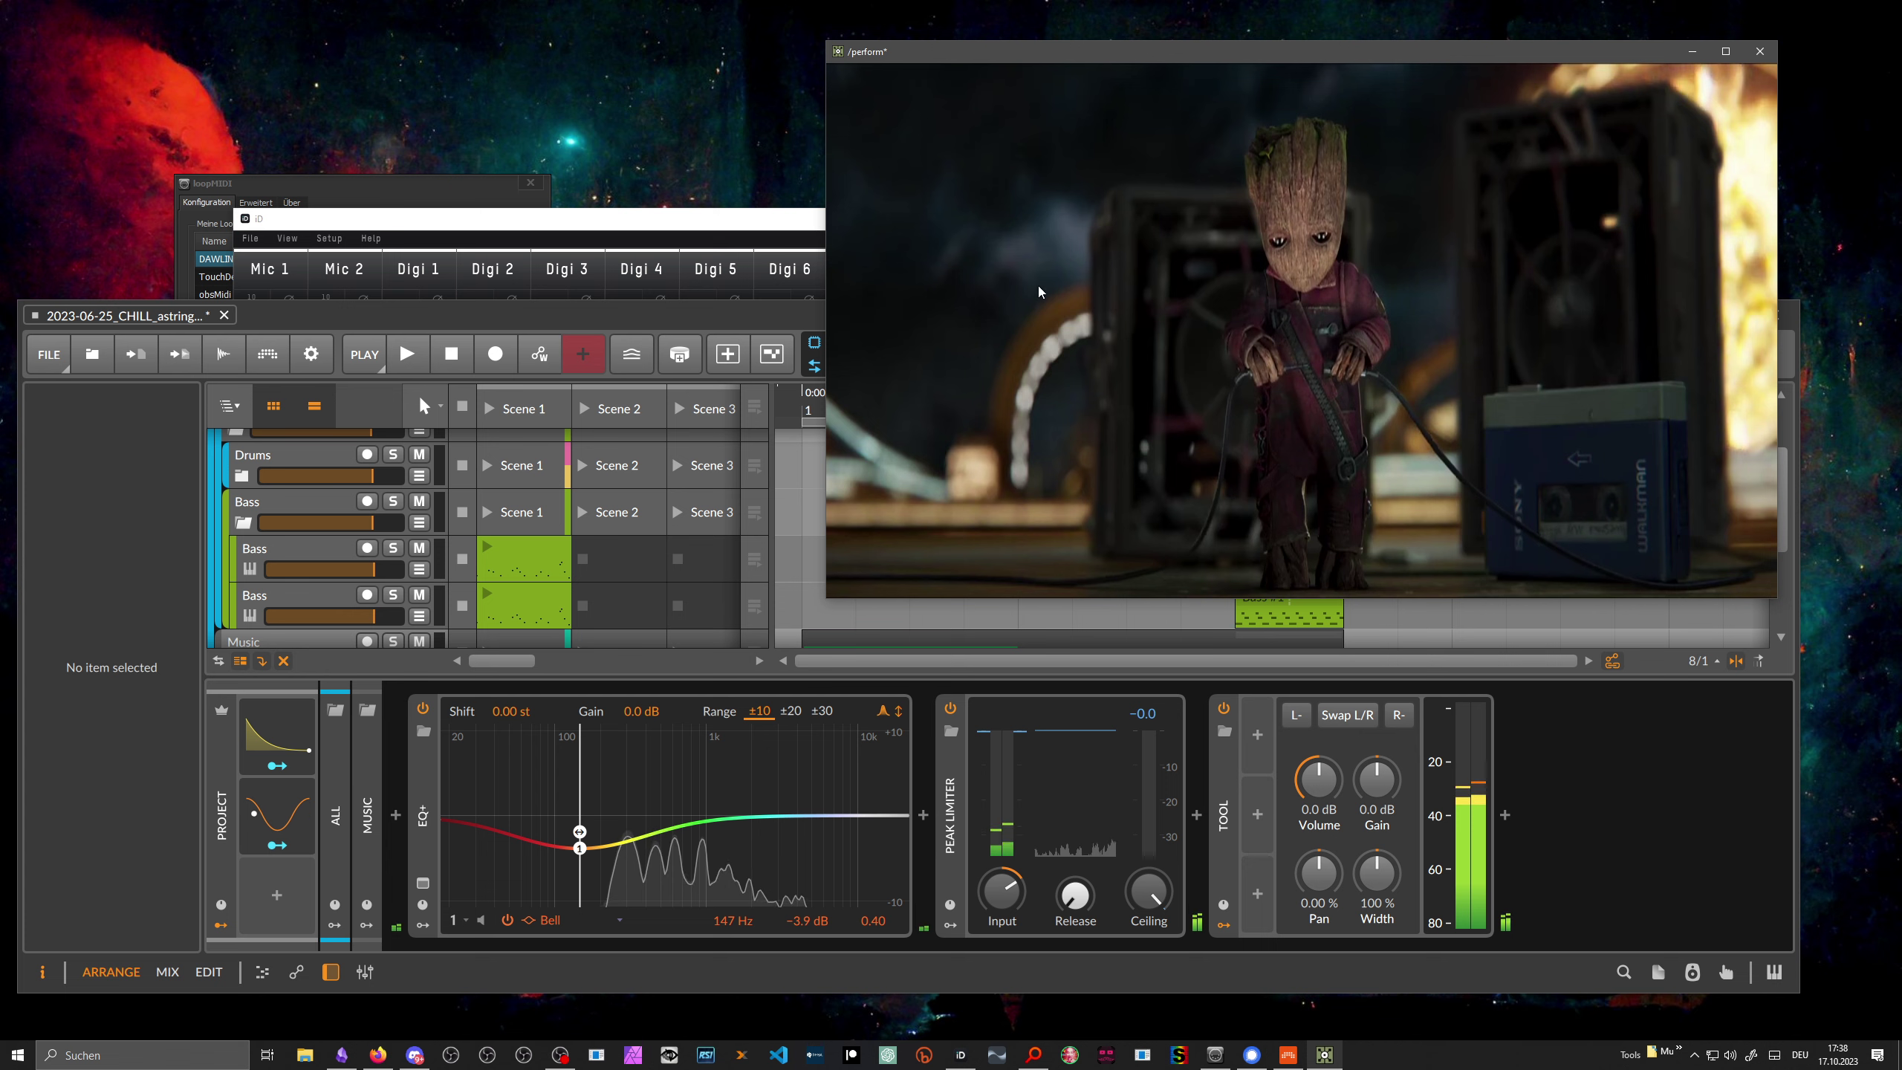
Step: Shrink the Bitwig window and arrange it beside the perform video window
{"action": "left_click", "coordinate": [1797, 990]}
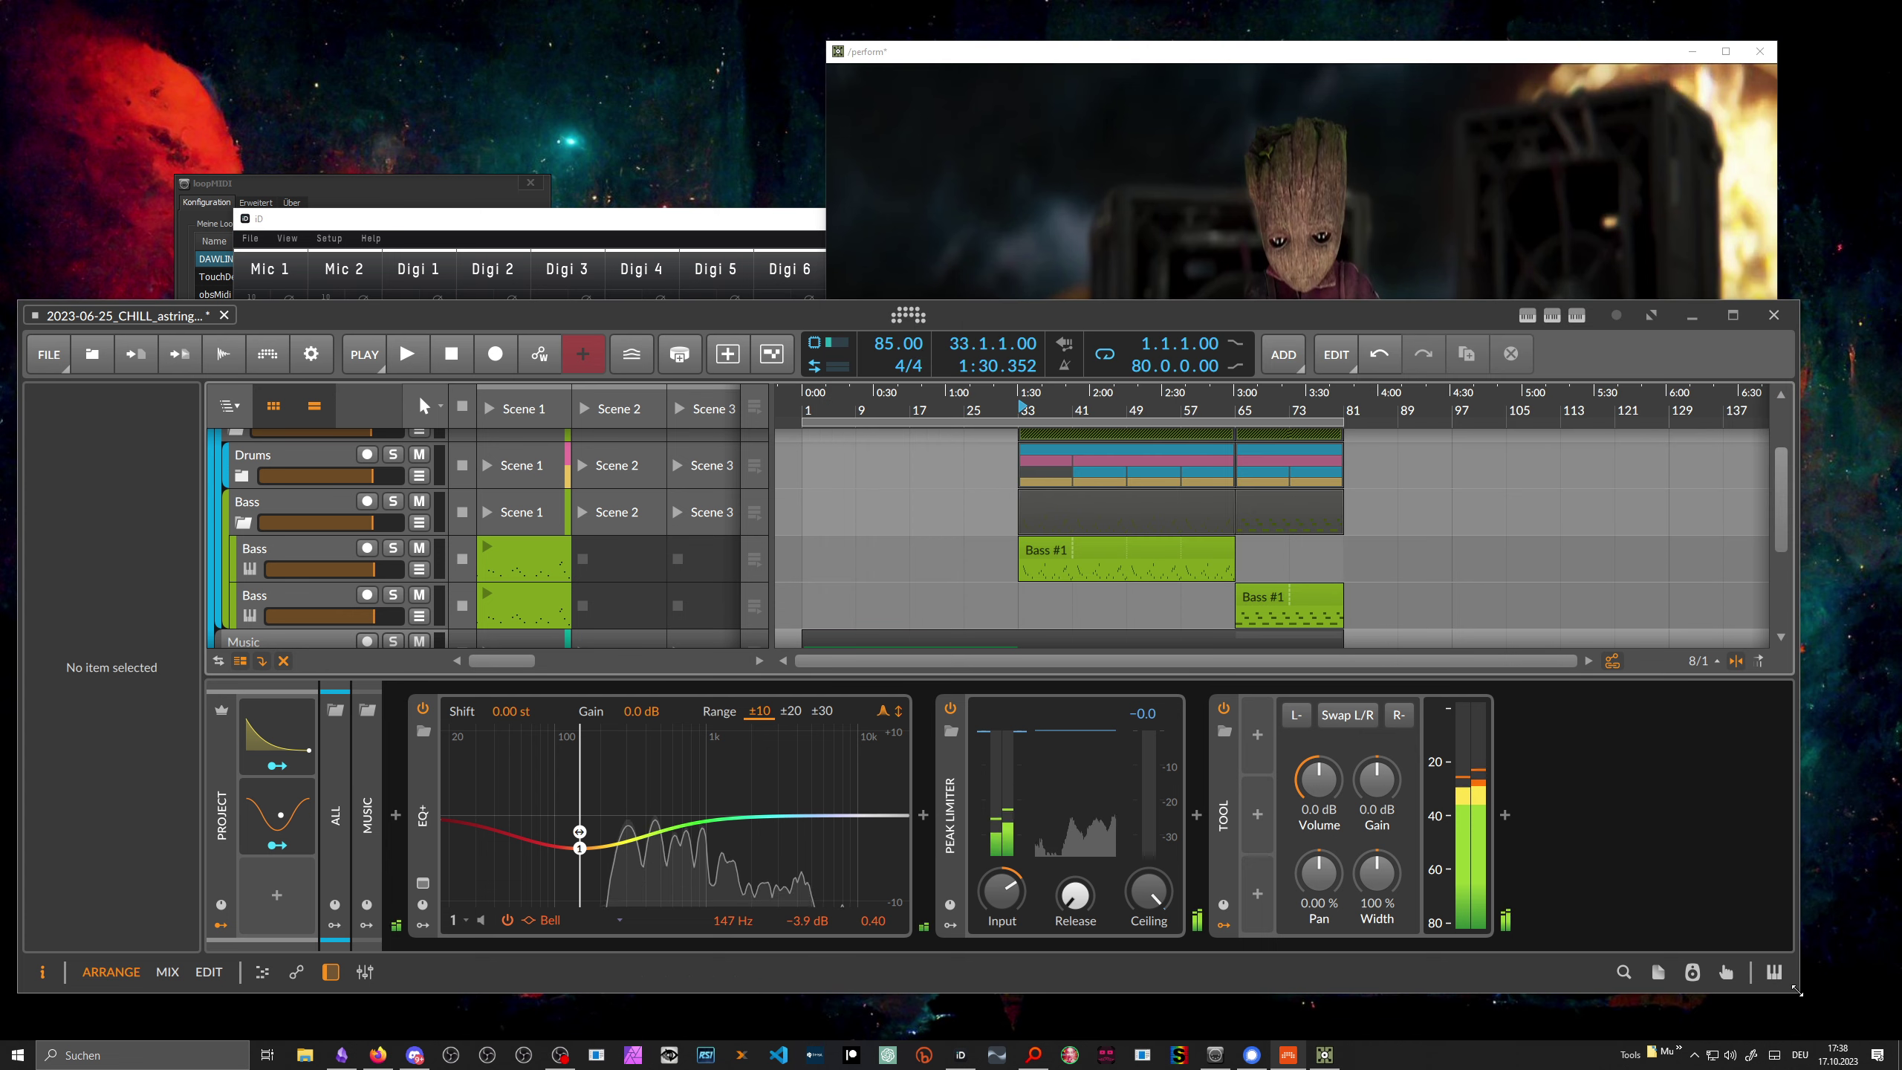
{"action": "left_click_drag", "start_coordinate": [1797, 990], "coordinate": [1418, 999]}
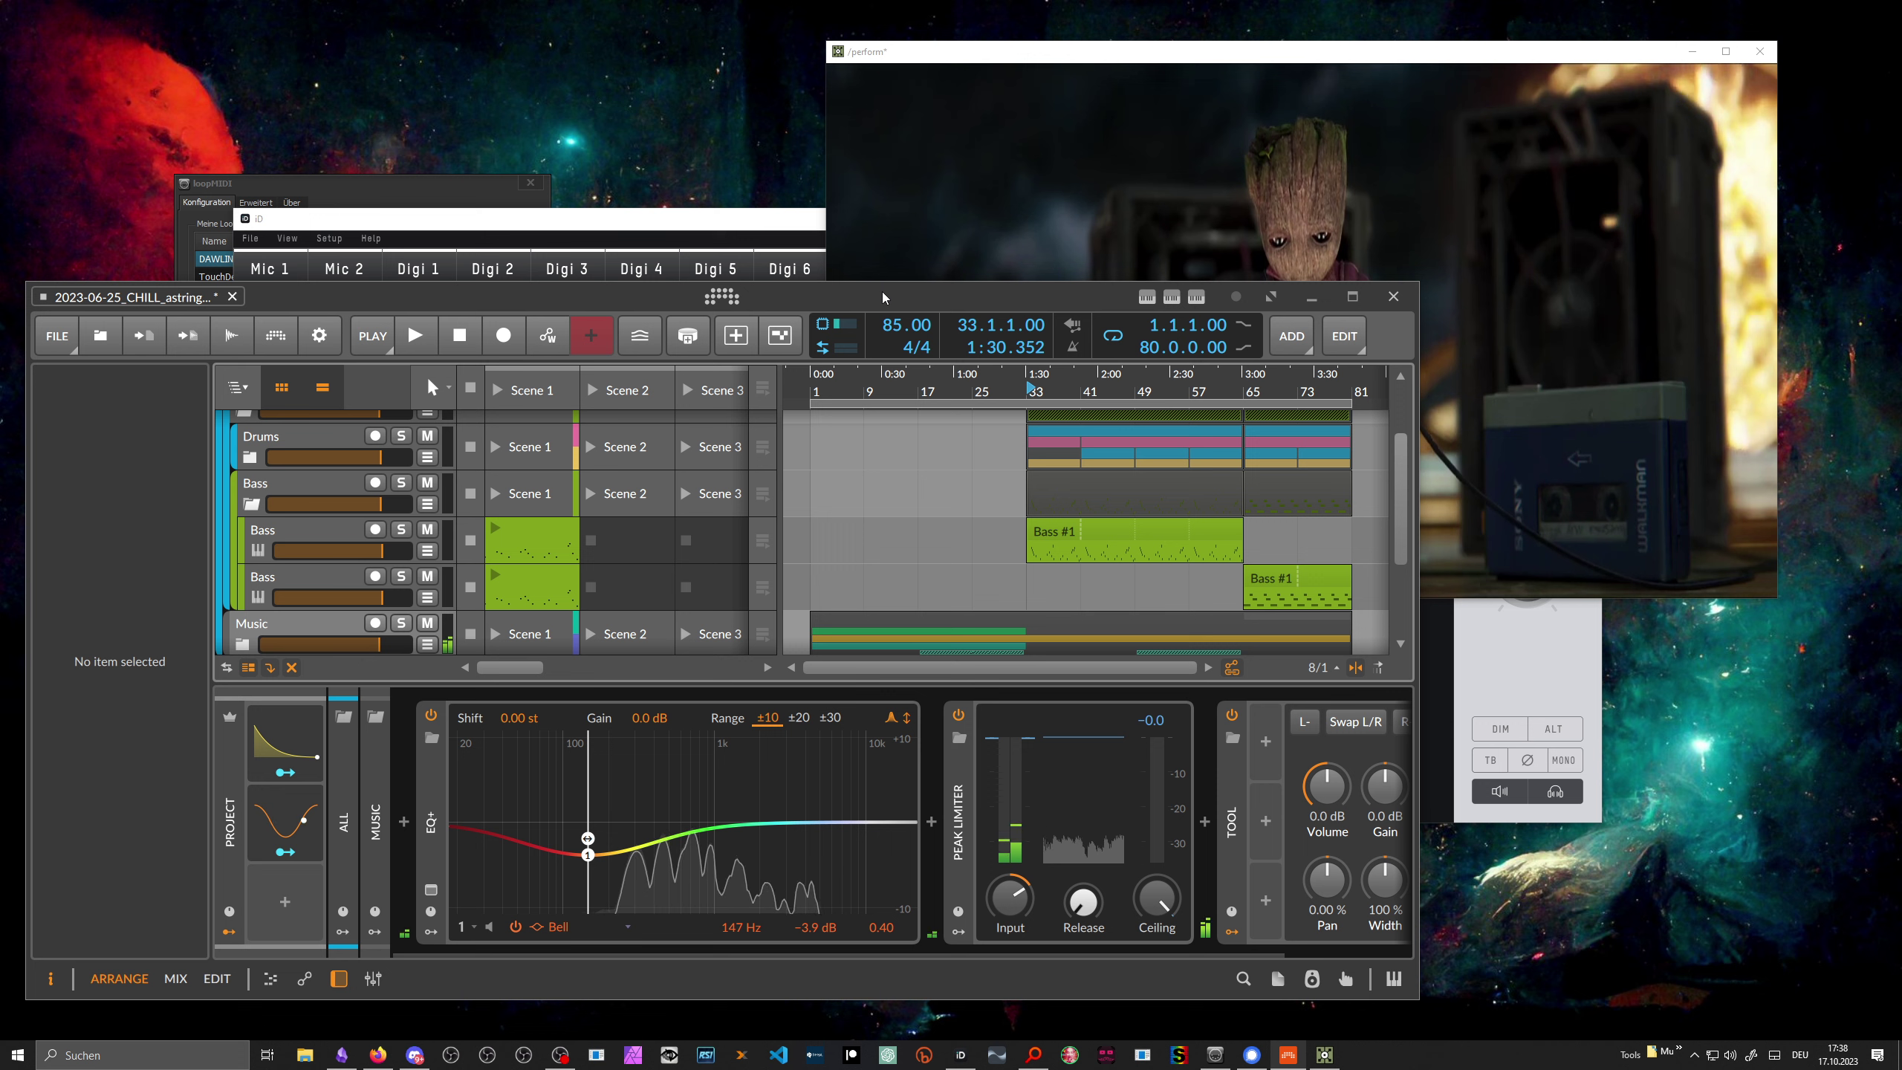
{"action": "left_click", "coordinate": [926, 67]}
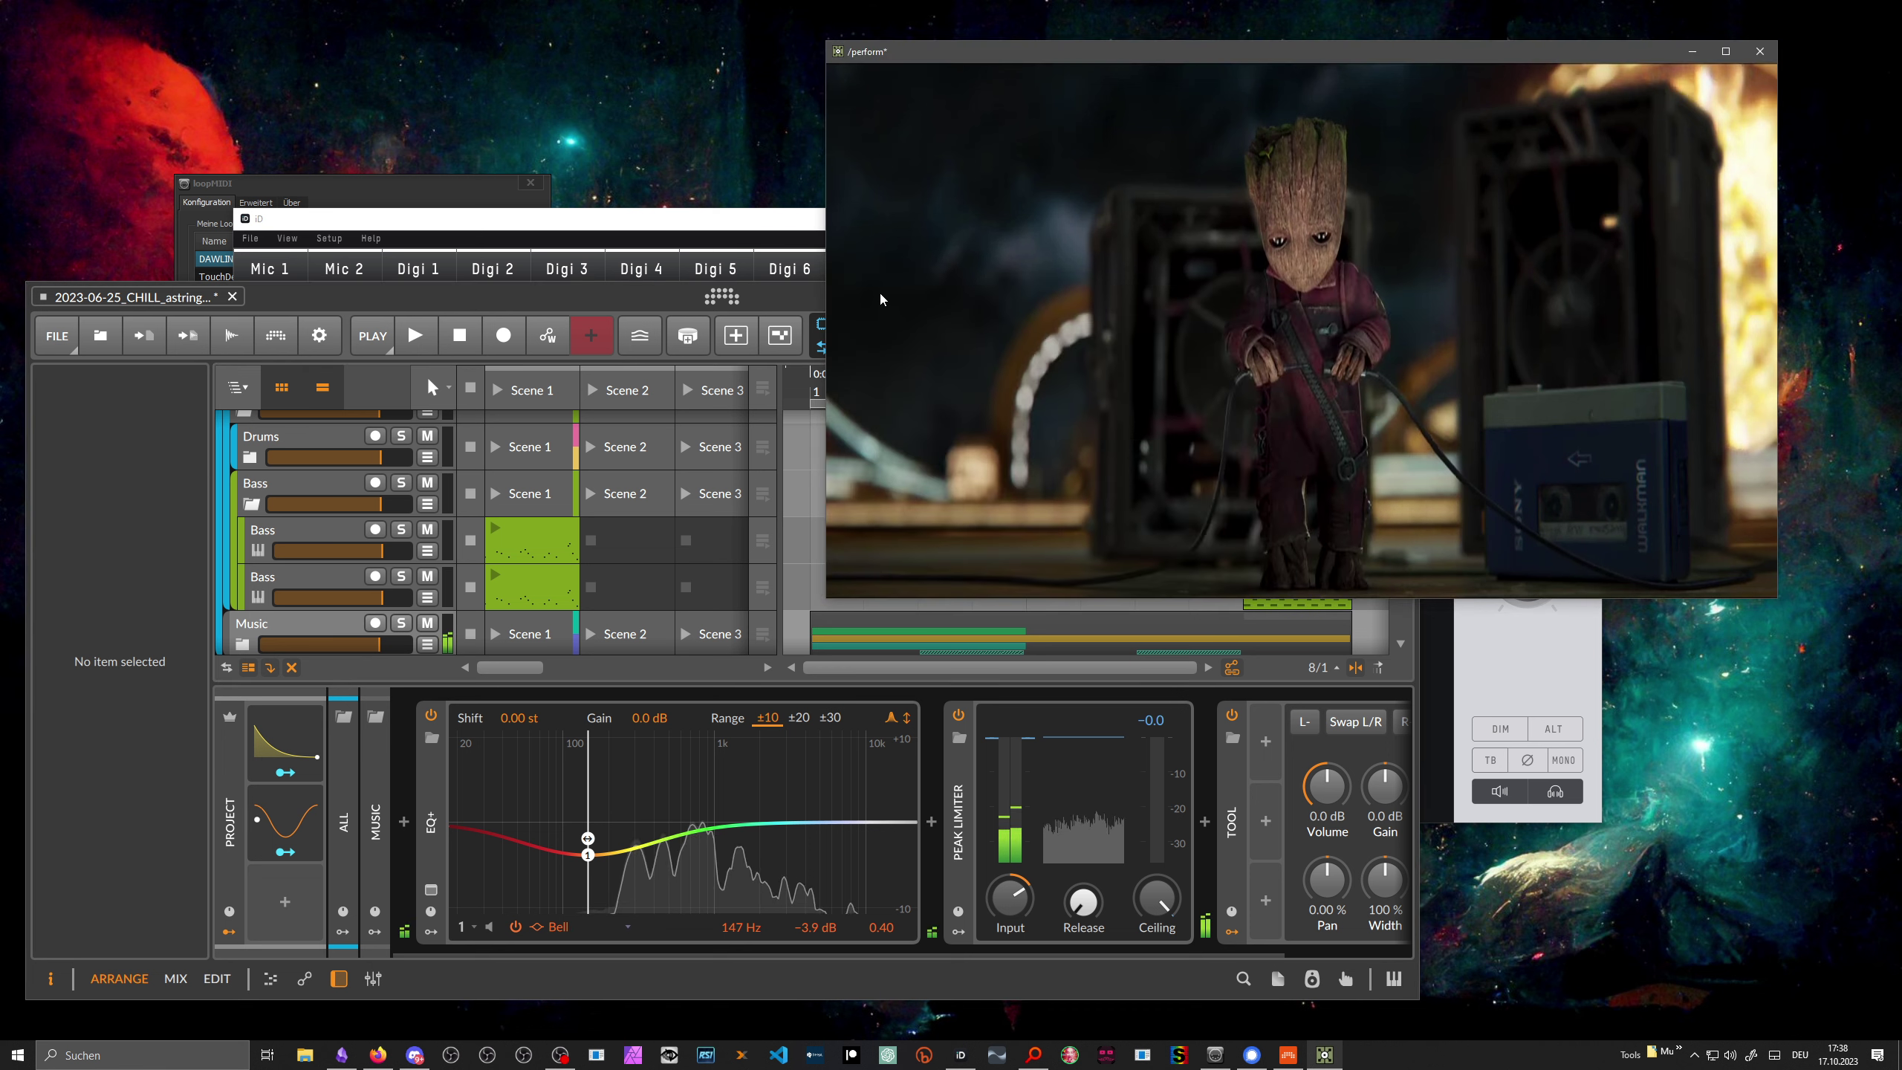
{"action": "key", "text": "alt+Tab"}
{"action": "key", "text": "alt+Tab"}
{"action": "key", "text": "alt+Tab"}
{"action": "key", "text": "alt+Tab"}
{"action": "key", "text": "alt+Tab"}
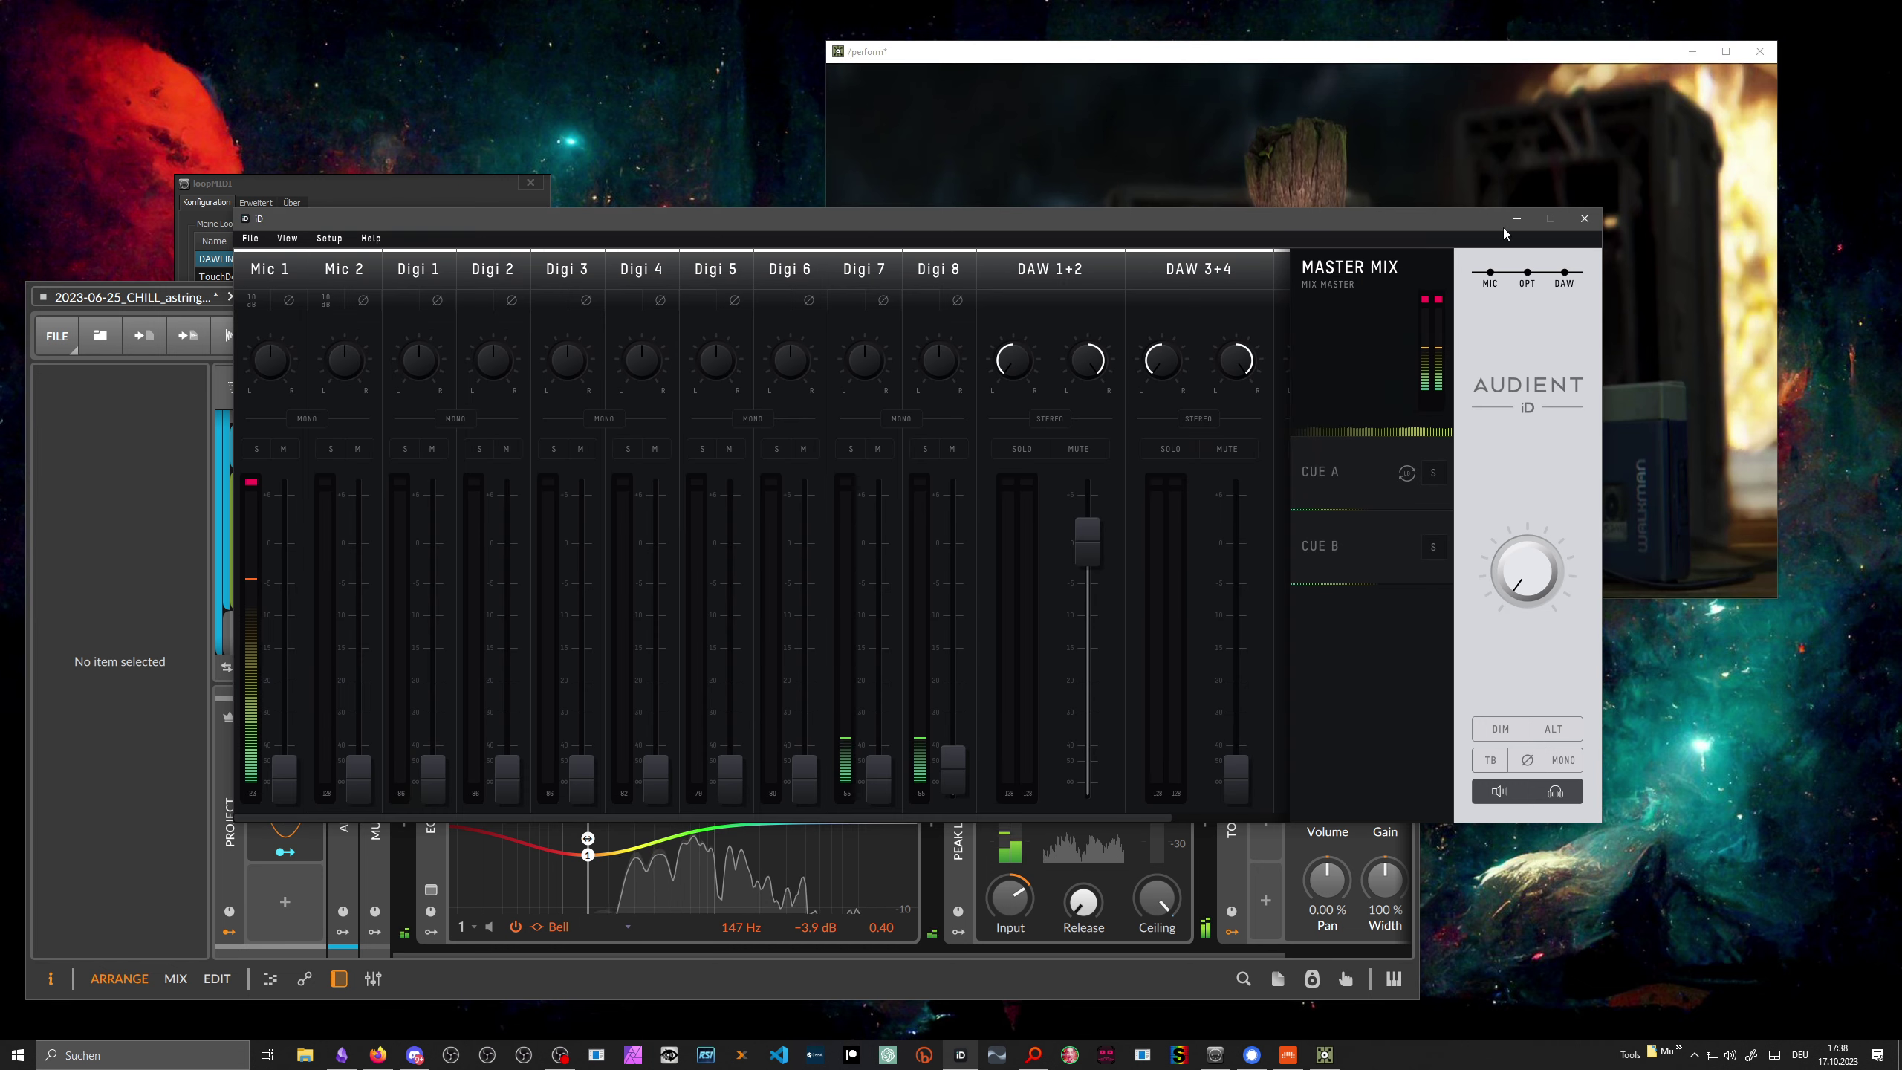
{"action": "key", "text": "alt+Tab"}
{"action": "key", "text": "alt+Tab"}
Step: Play, jump to bars 33 and 68, and scrub to bar 57 to confirm video sync, then exit perform mode
{"action": "key", "text": "space"}
{"action": "left_click", "coordinate": [1026, 387]}
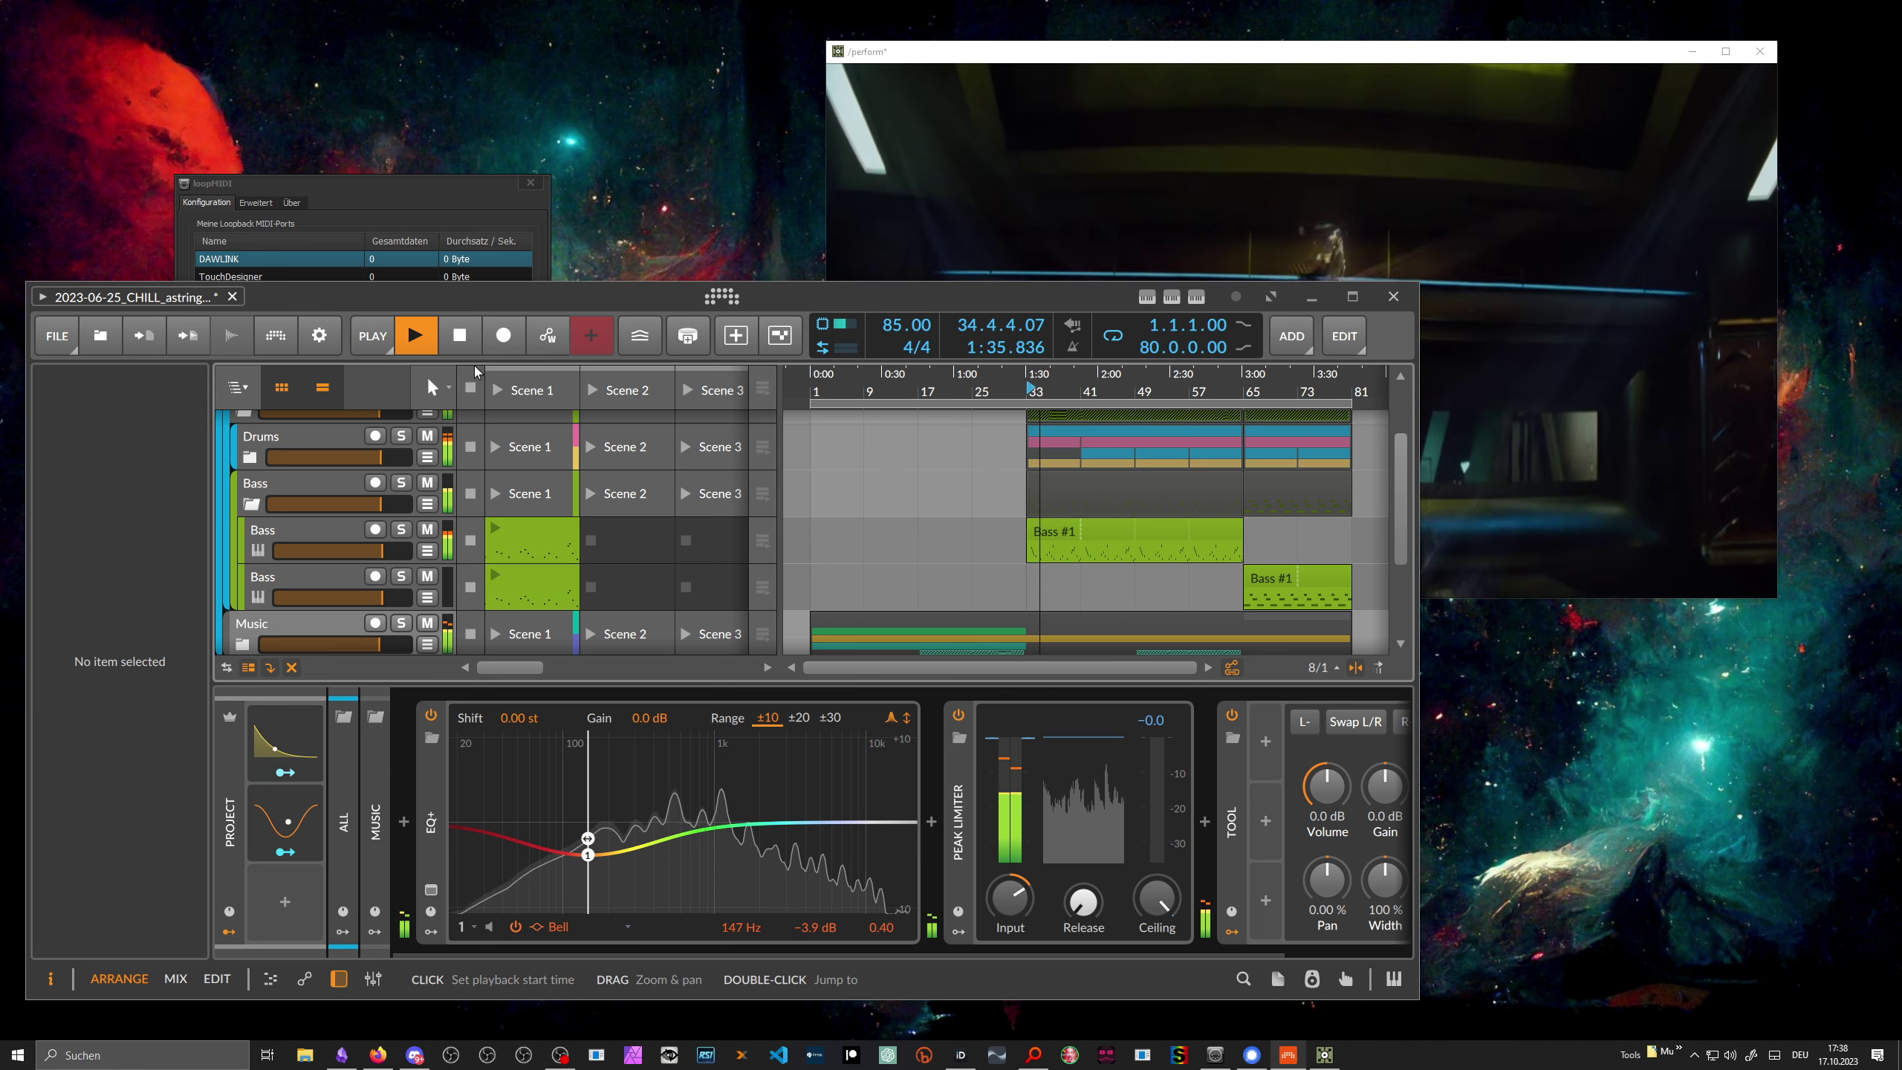
{"action": "left_click", "coordinate": [460, 335]}
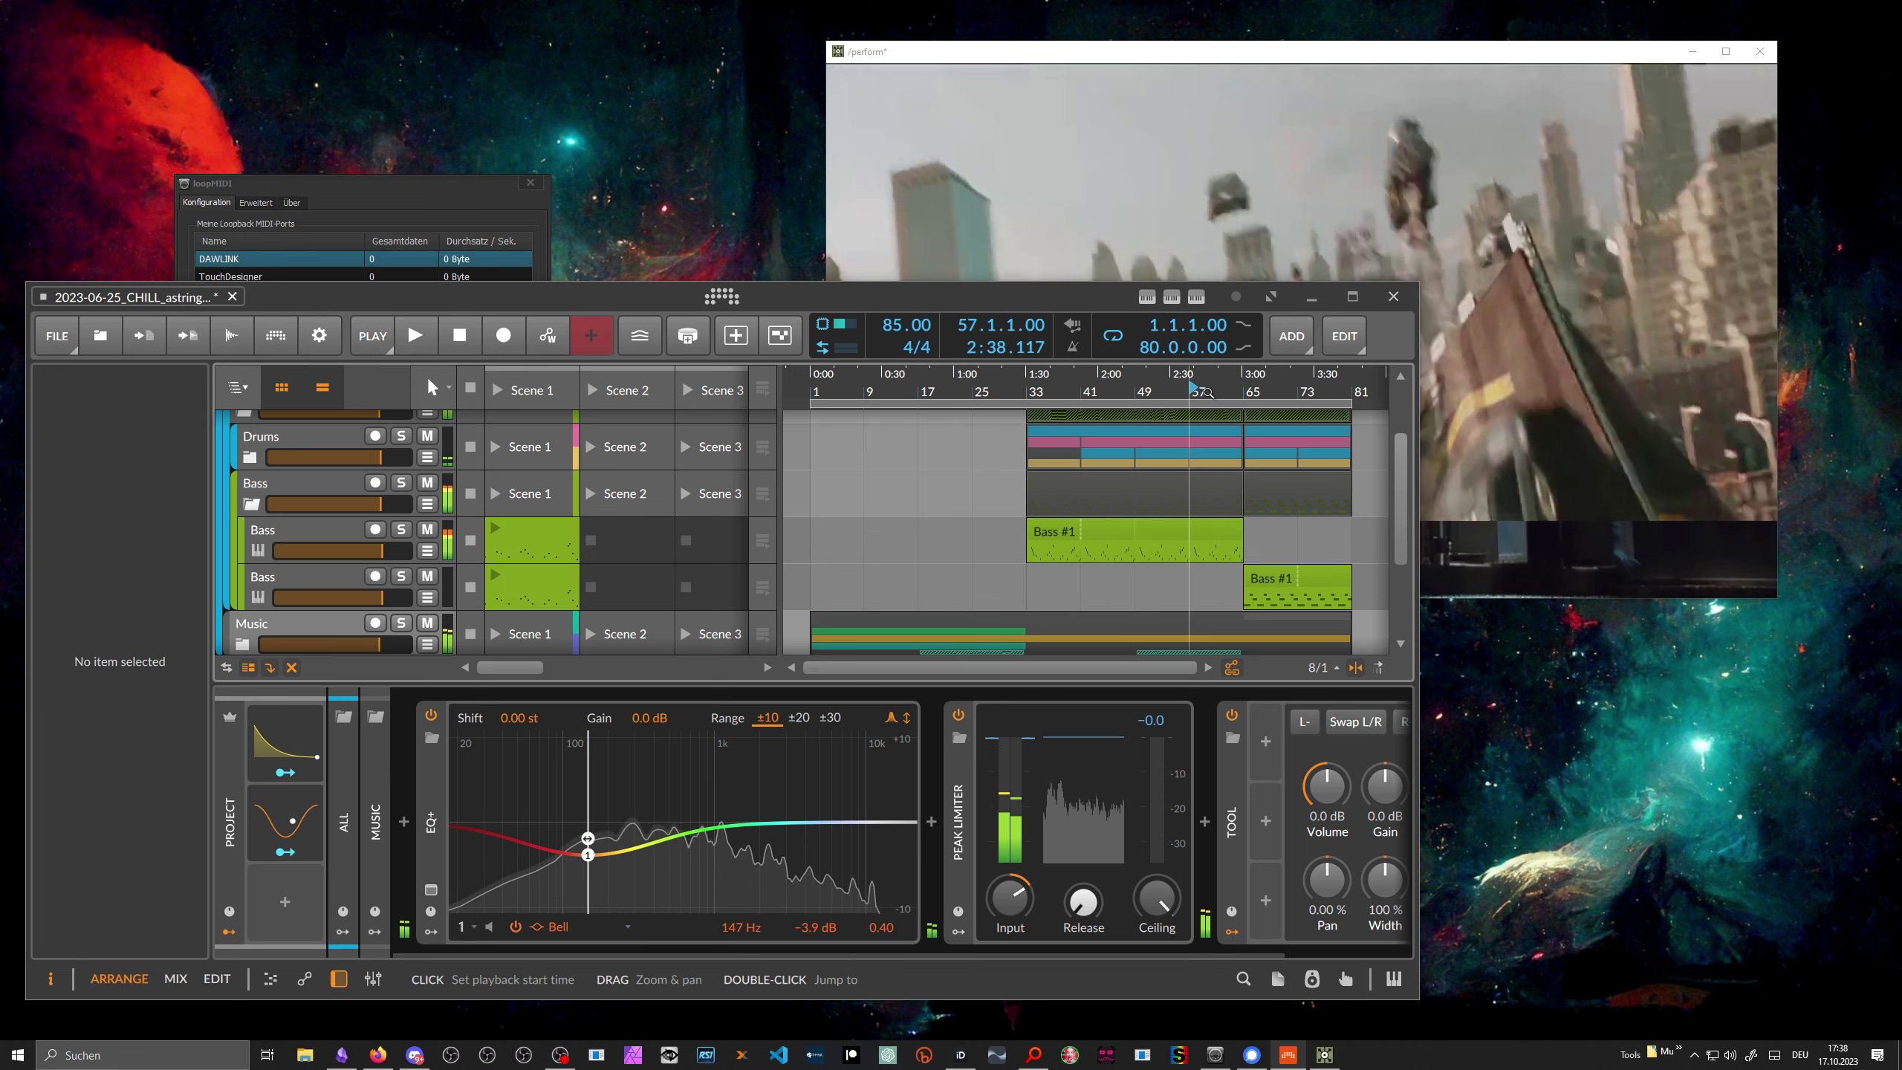
{"action": "left_click", "coordinate": [1271, 386]}
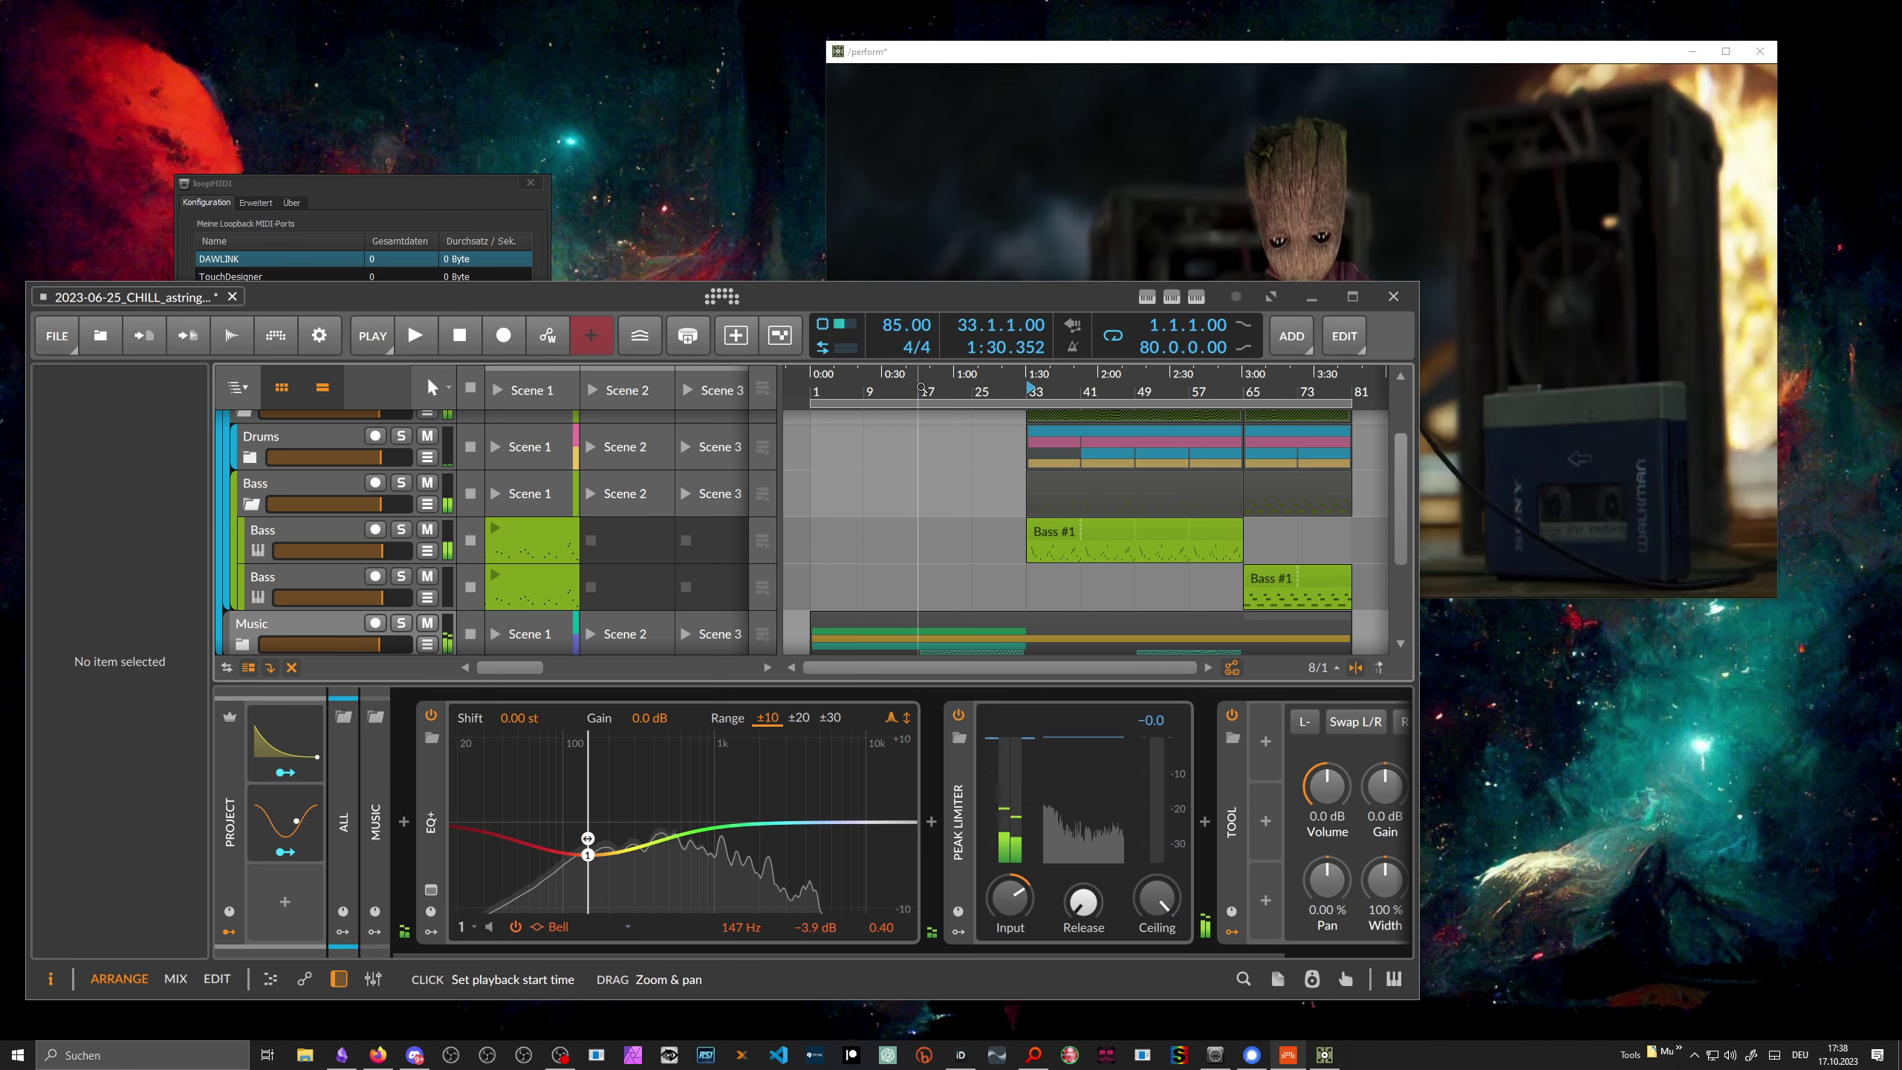
{"action": "left_click", "coordinate": [819, 389]}
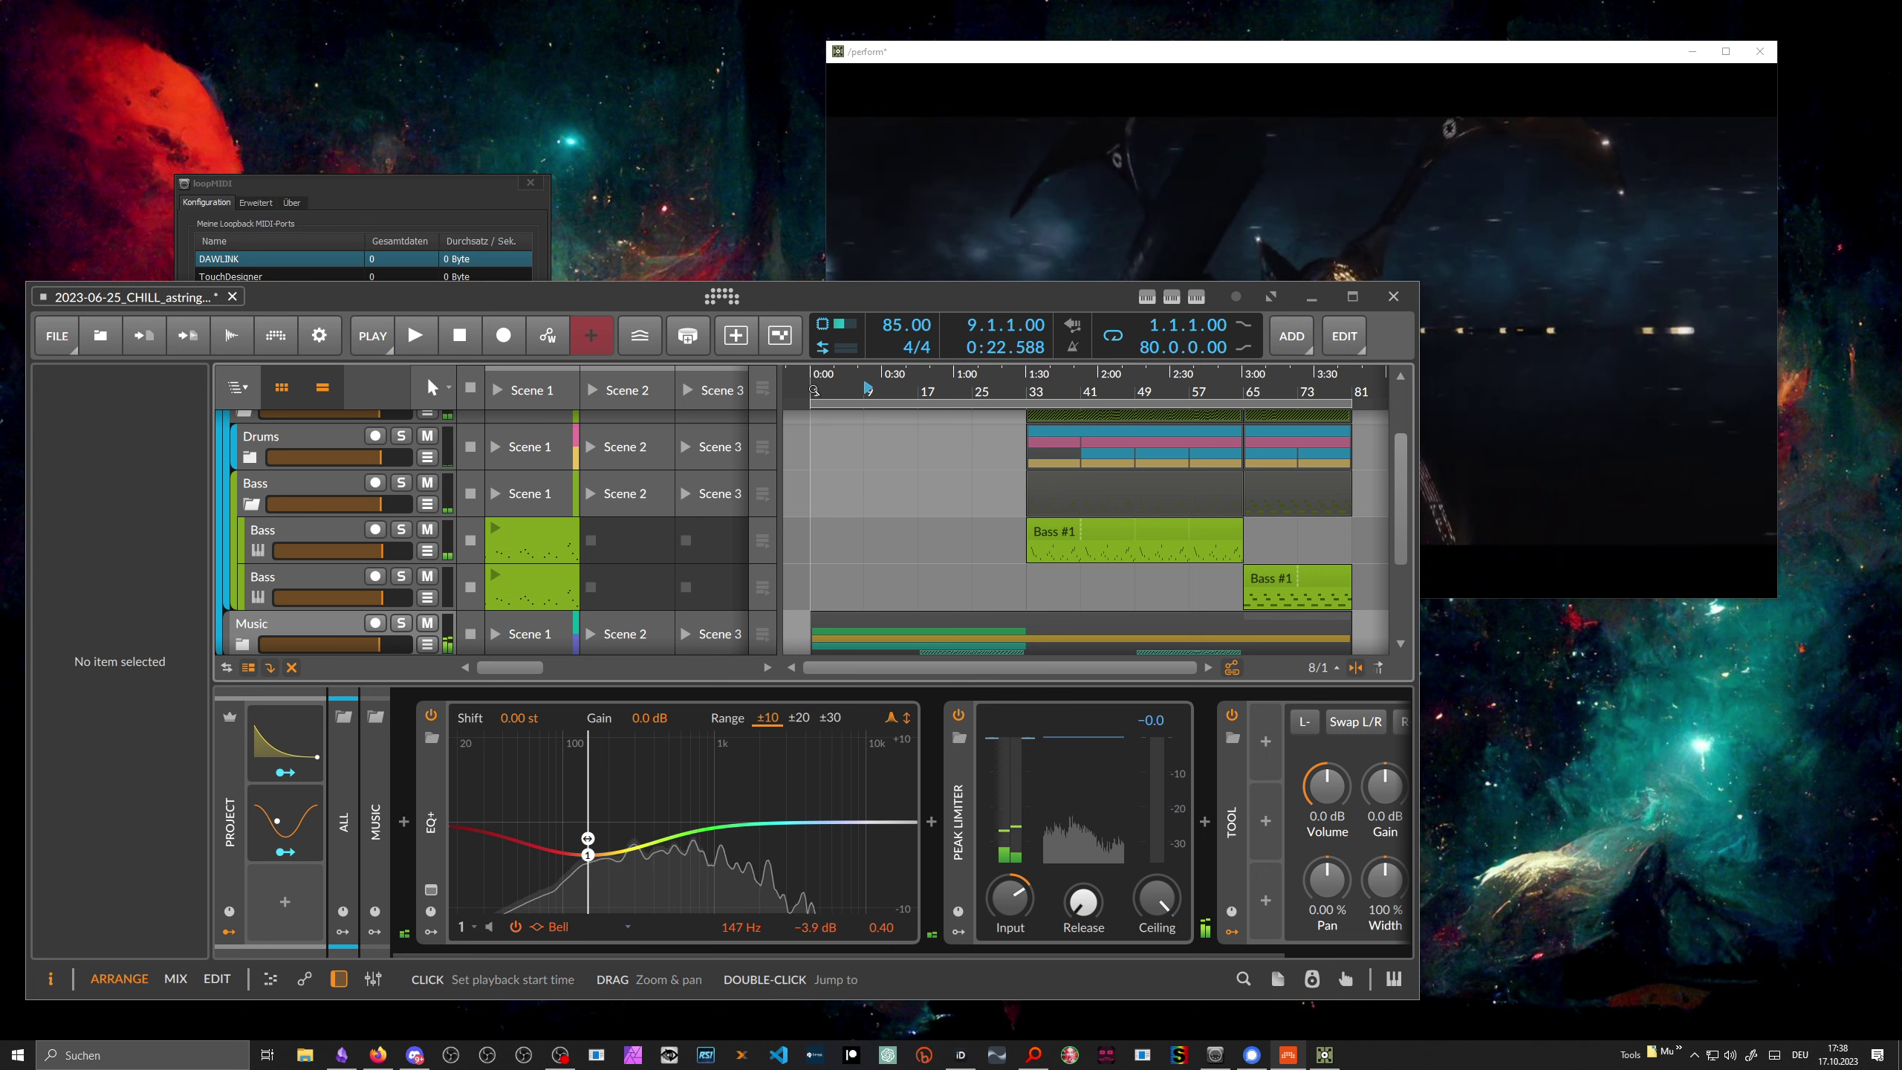
{"action": "left_click_drag", "start_coordinate": [819, 388], "coordinate": [1032, 388]}
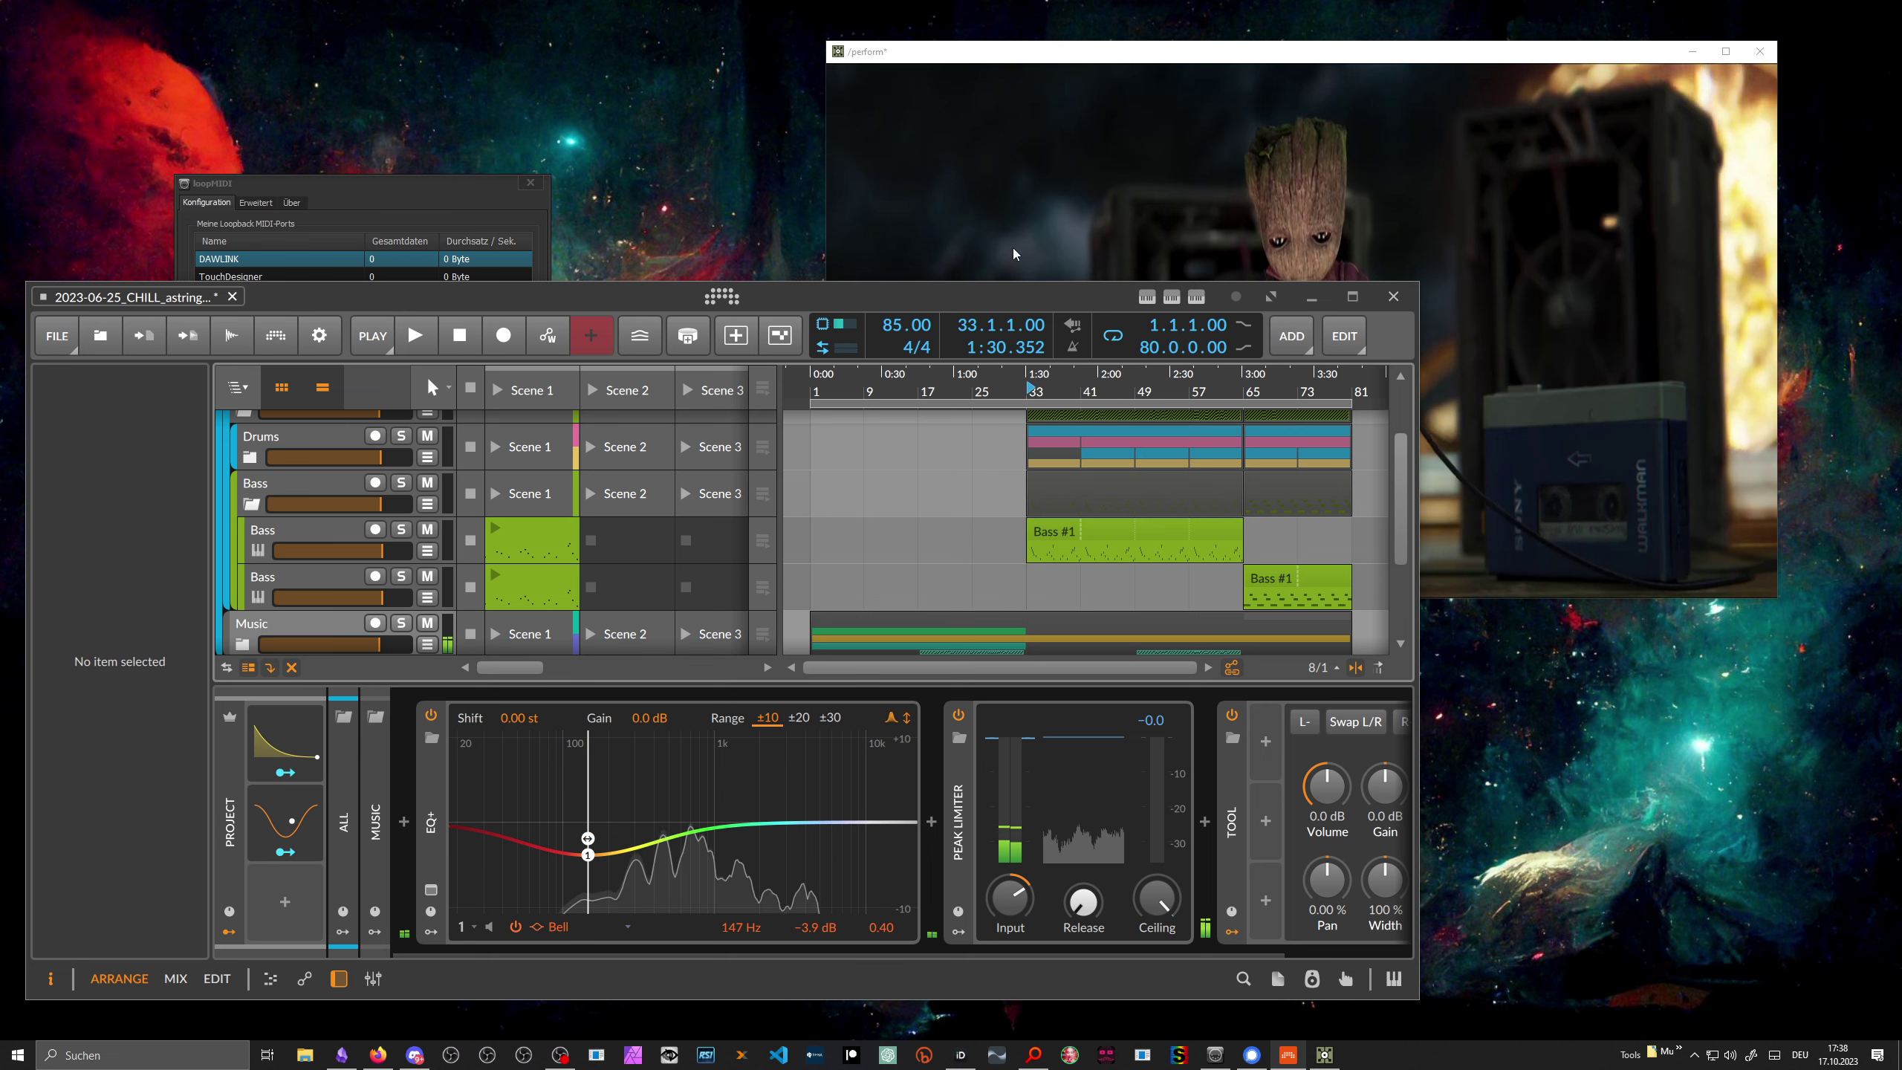
{"action": "left_click", "coordinate": [1011, 225]}
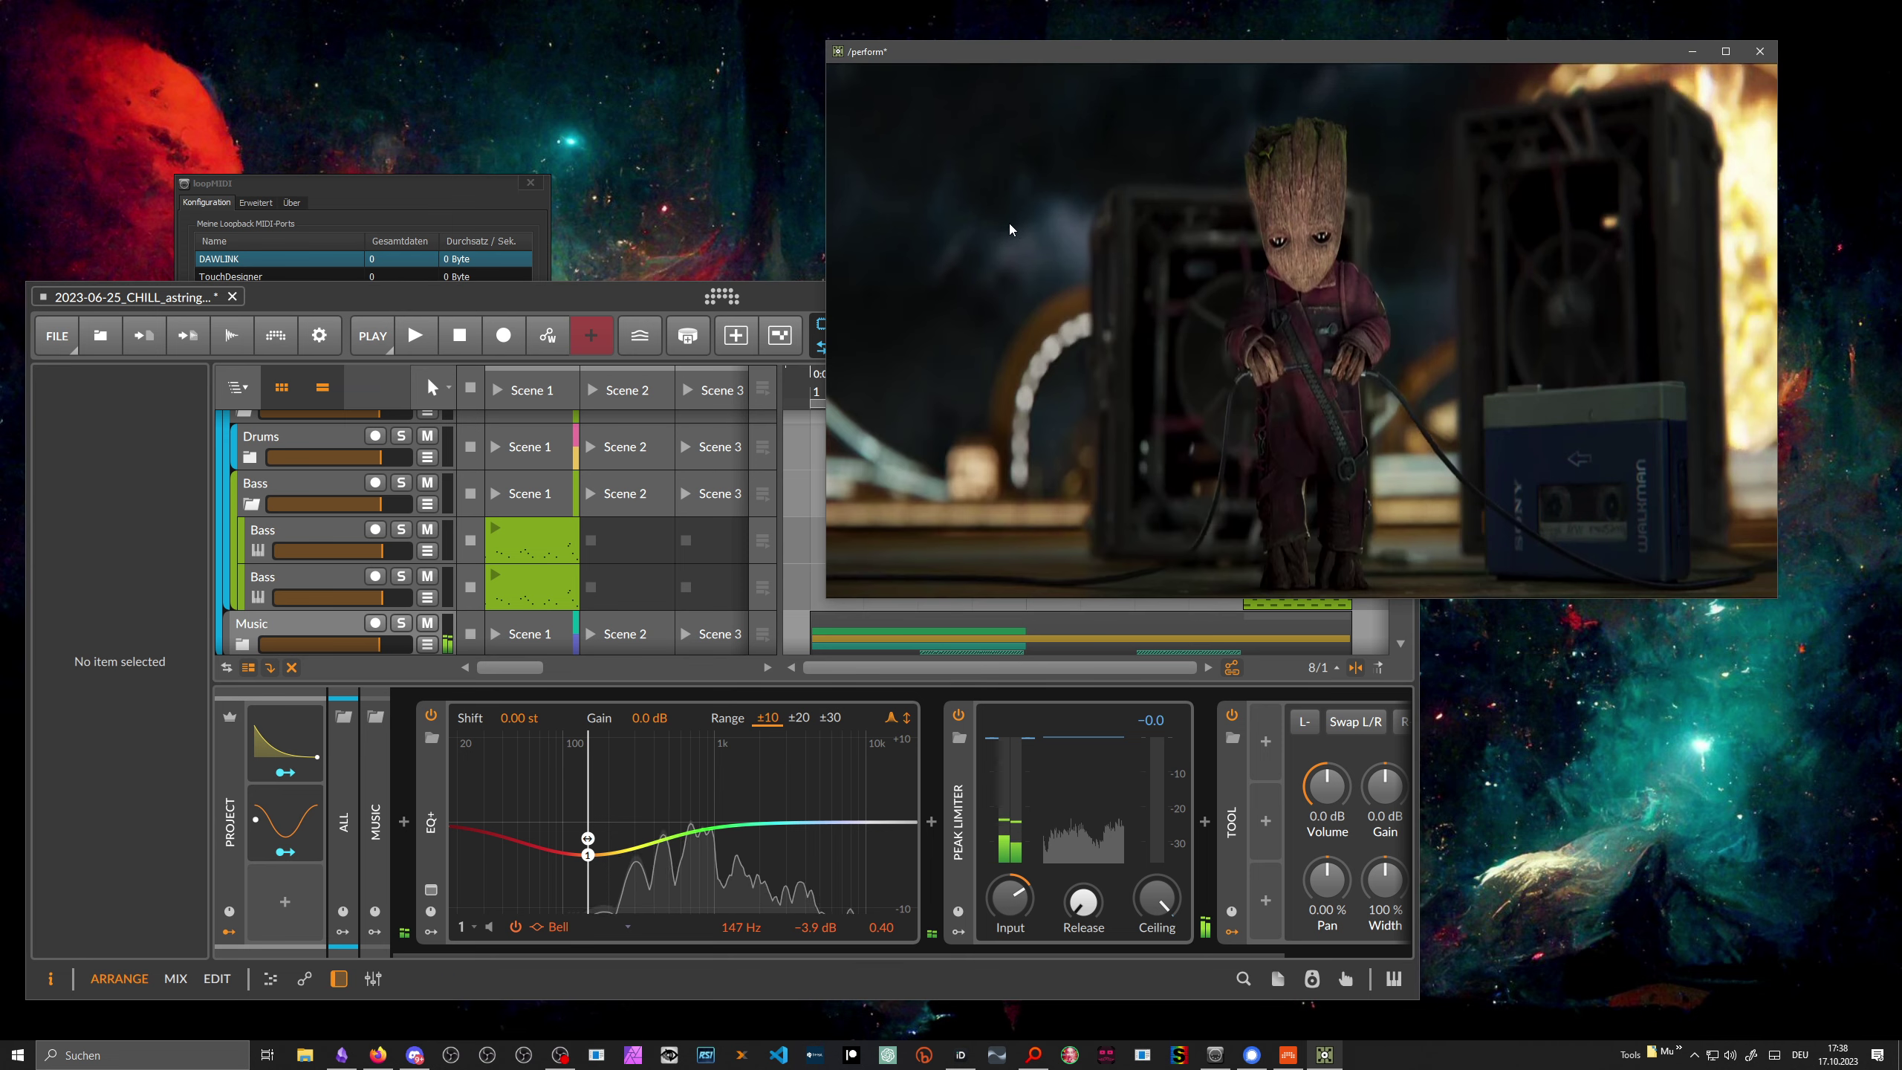
{"action": "key", "text": "Escape"}
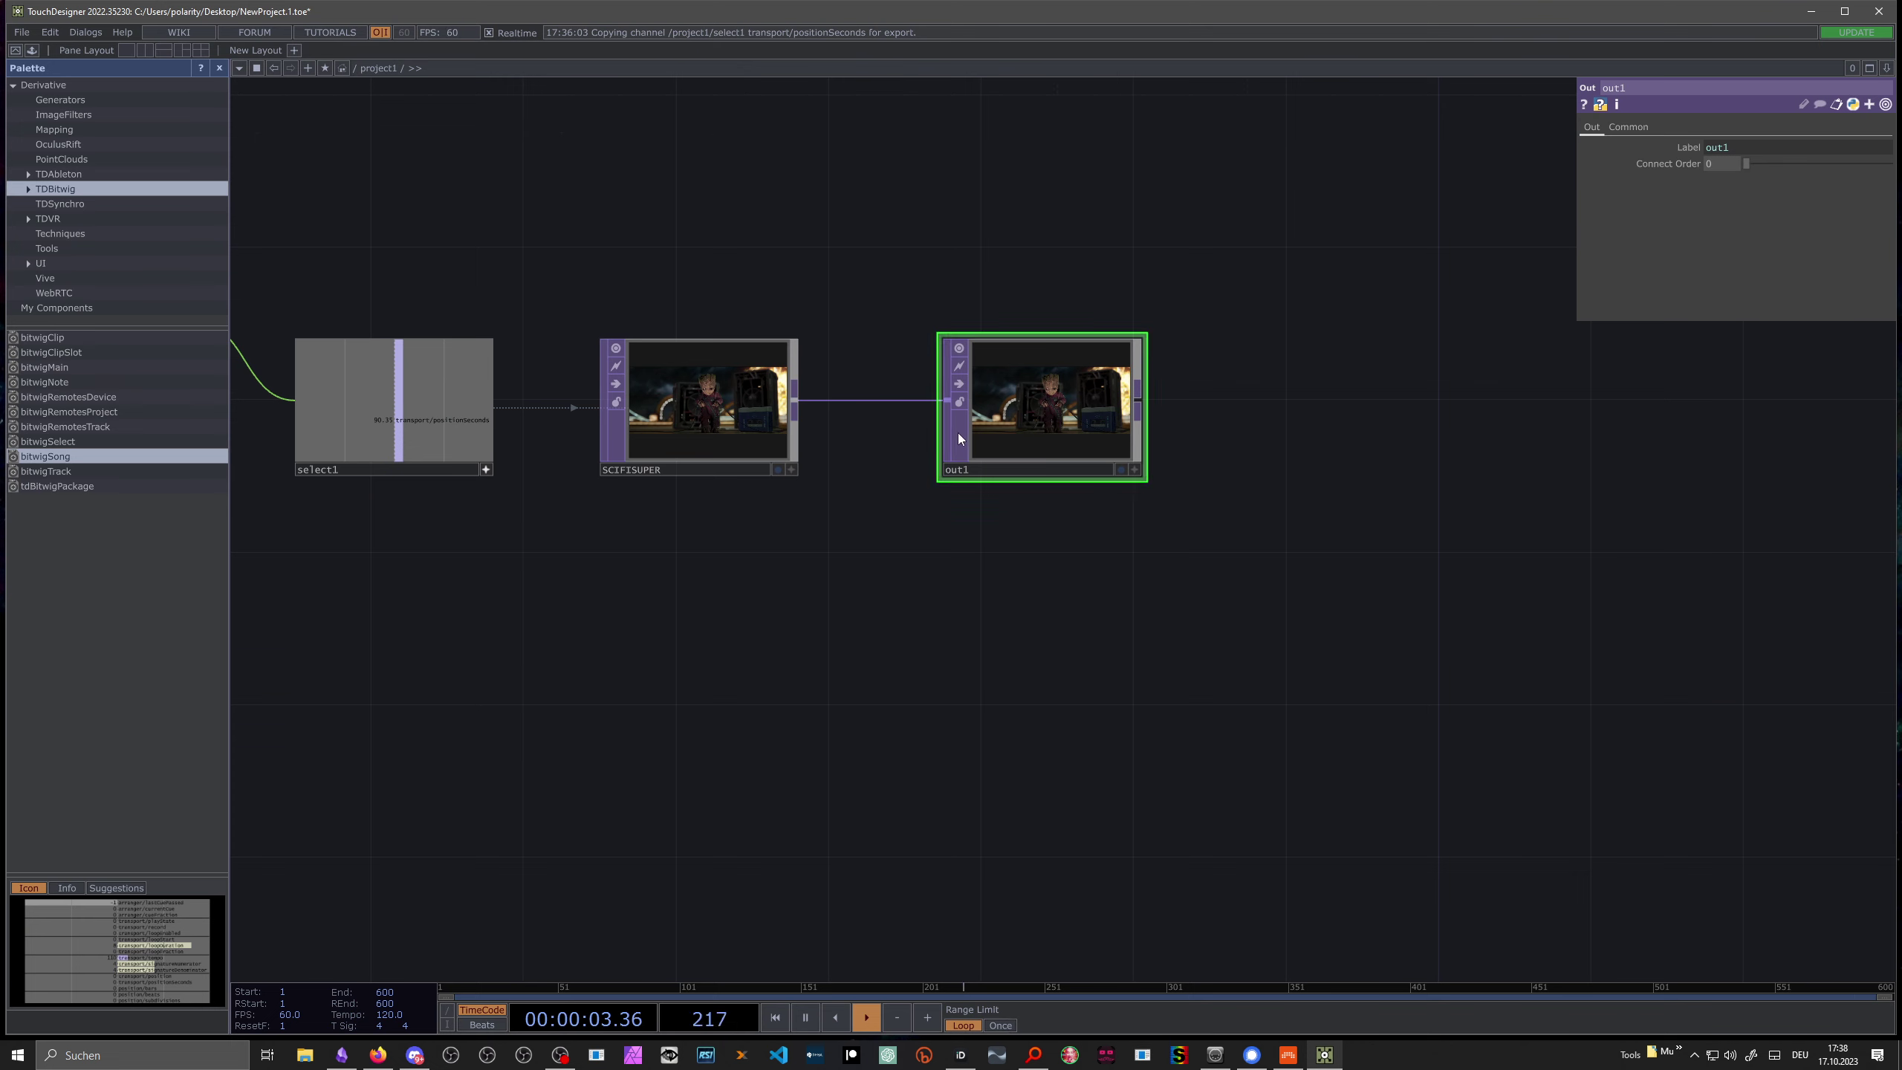
Step: Move out1 further right and pan back to the video chain
{"action": "left_click_drag", "start_coordinate": [958, 432], "coordinate": [1151, 435]}
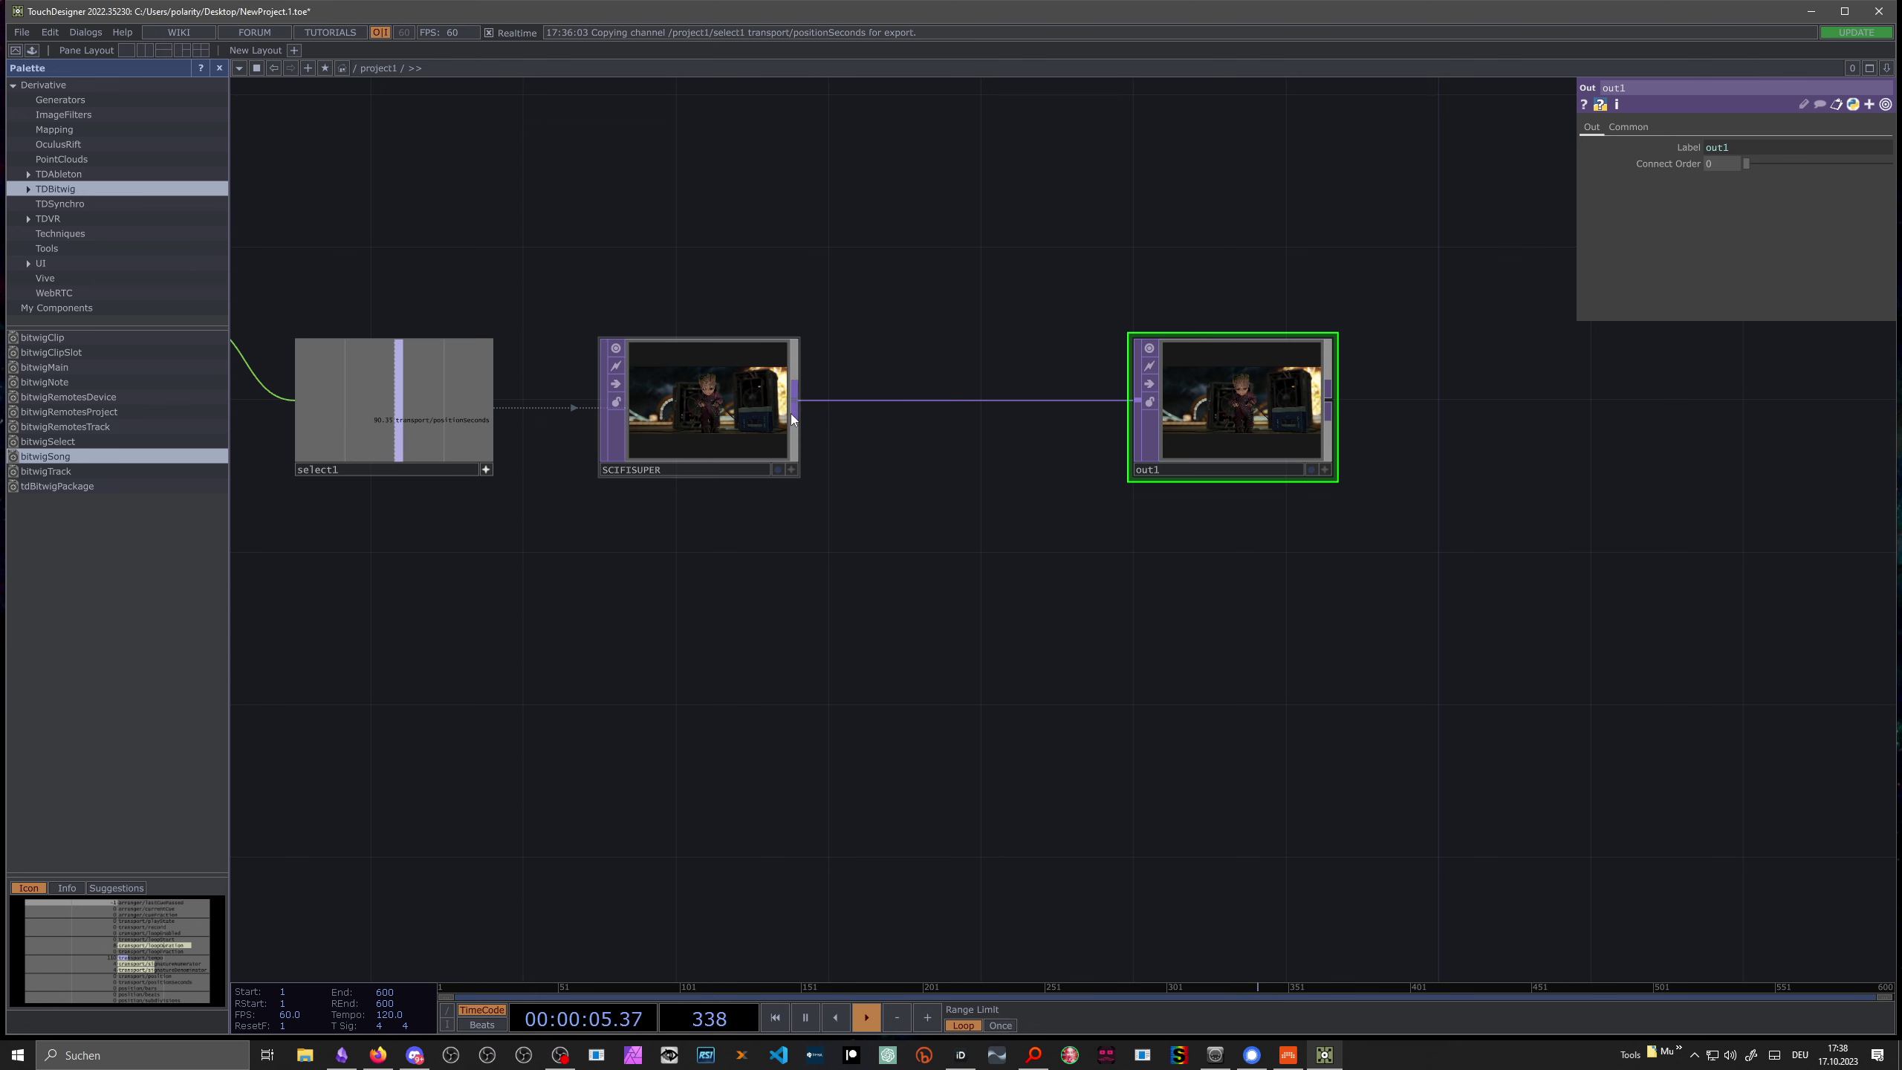
{"action": "key", "text": "h"}
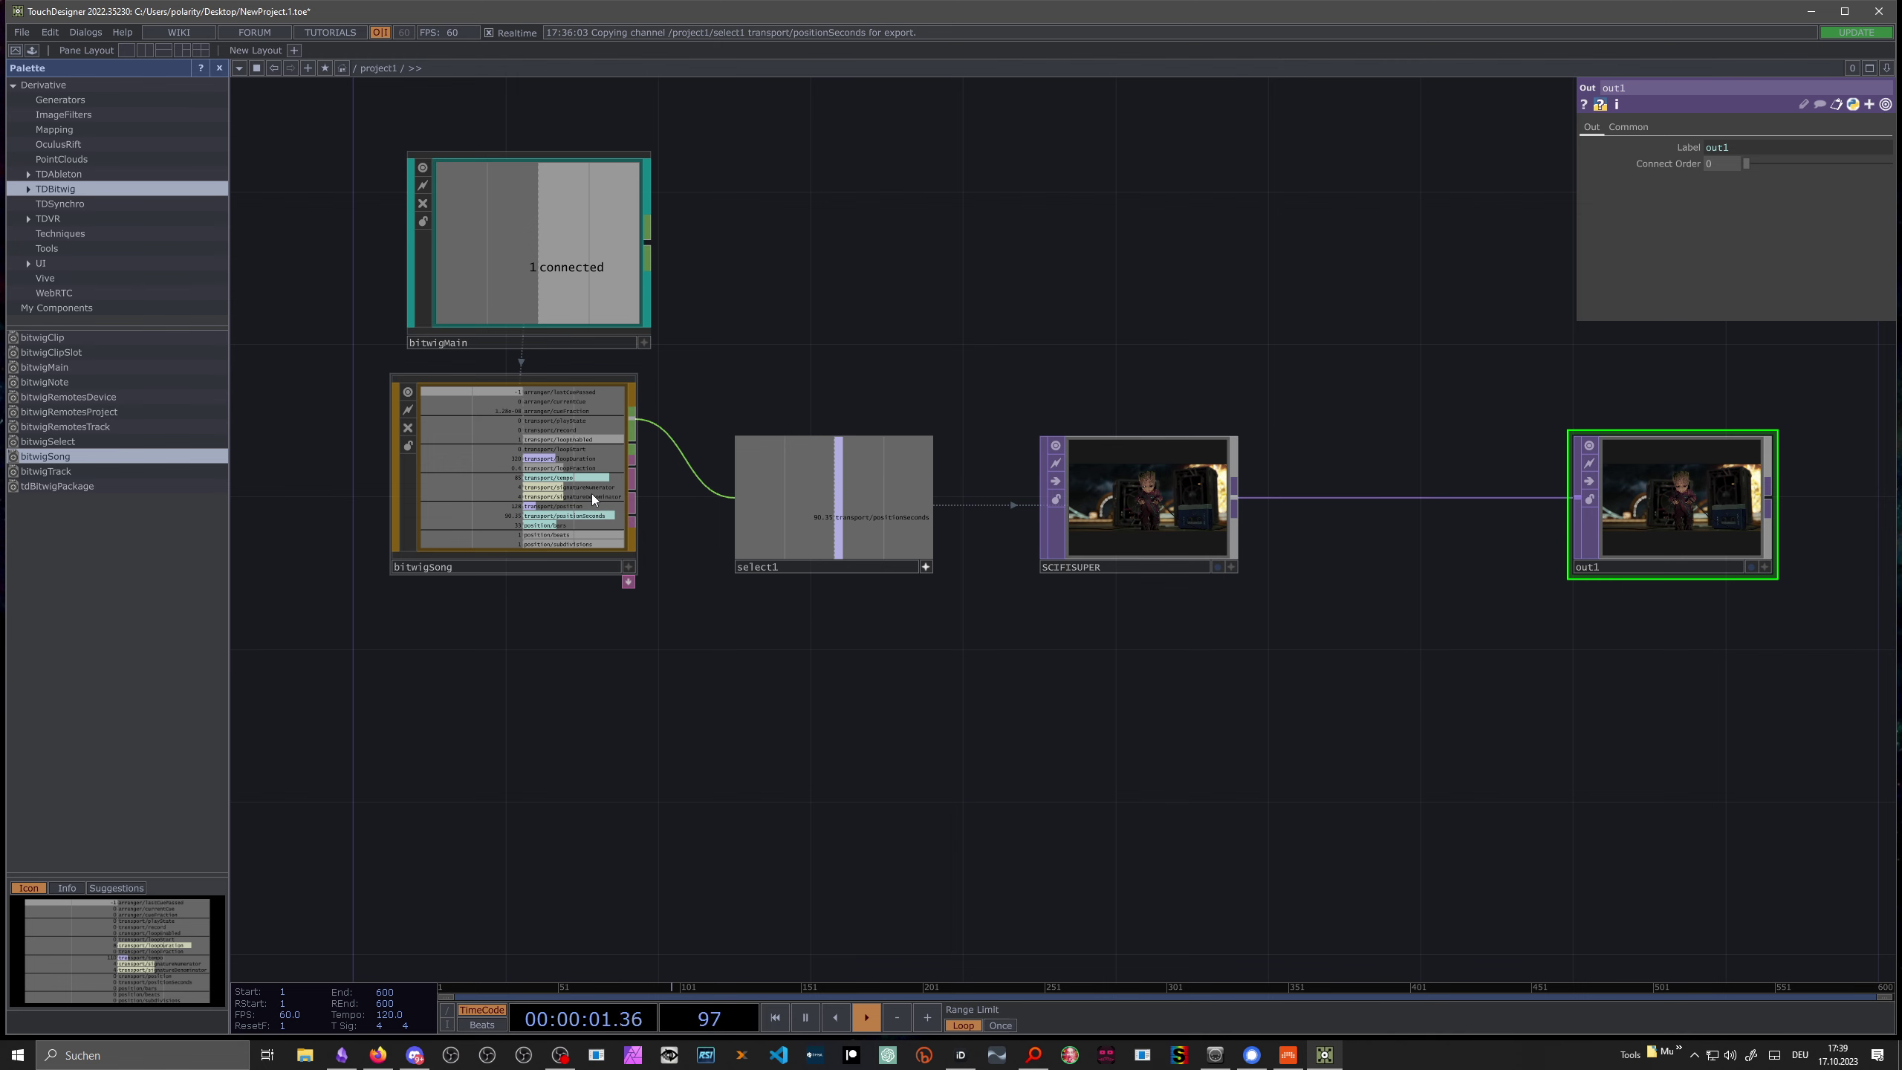
{"action": "left_click_drag", "start_coordinate": [1108, 353], "coordinate": [738, 361]}
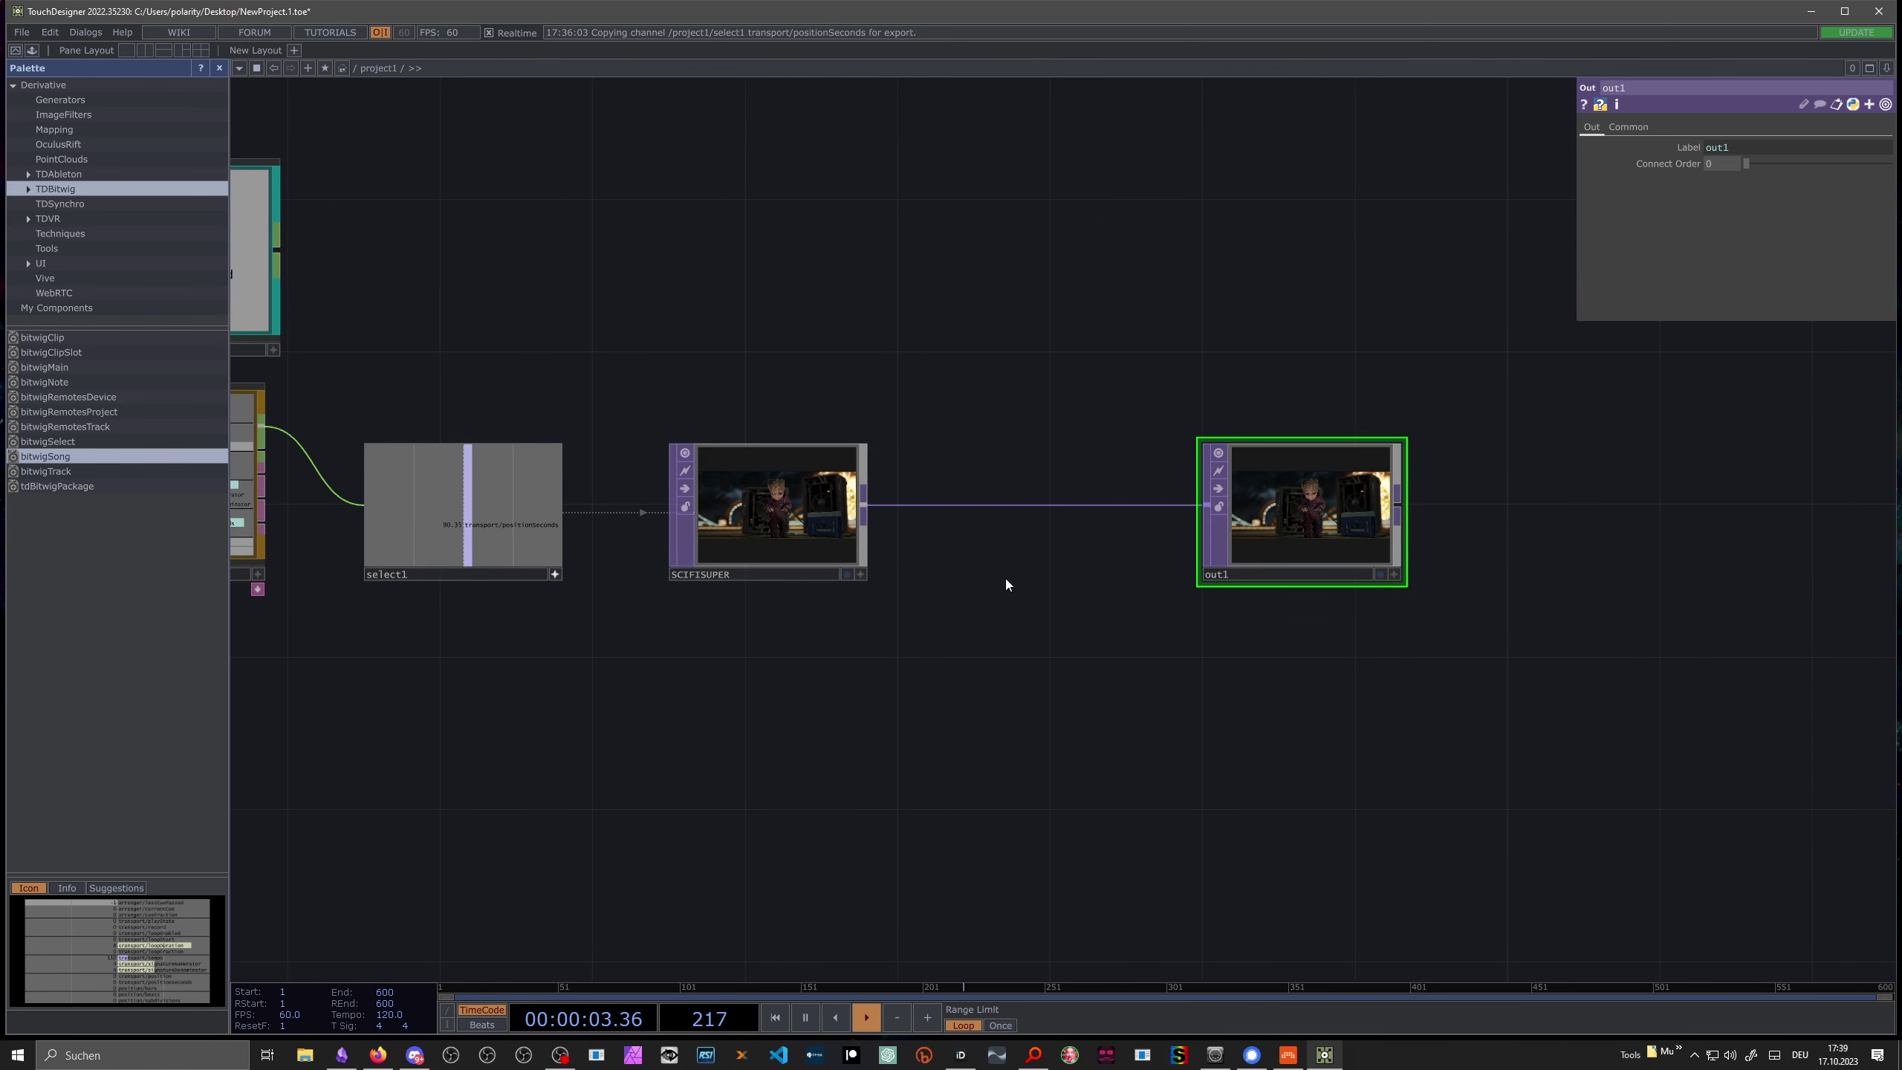
Step: Insert a Mirror TOP between SCIFISUPER and out1 and raise its Rotate toward 90
{"action": "right_click", "coordinate": [1019, 506]}
{"action": "left_click", "coordinate": [1058, 488]}
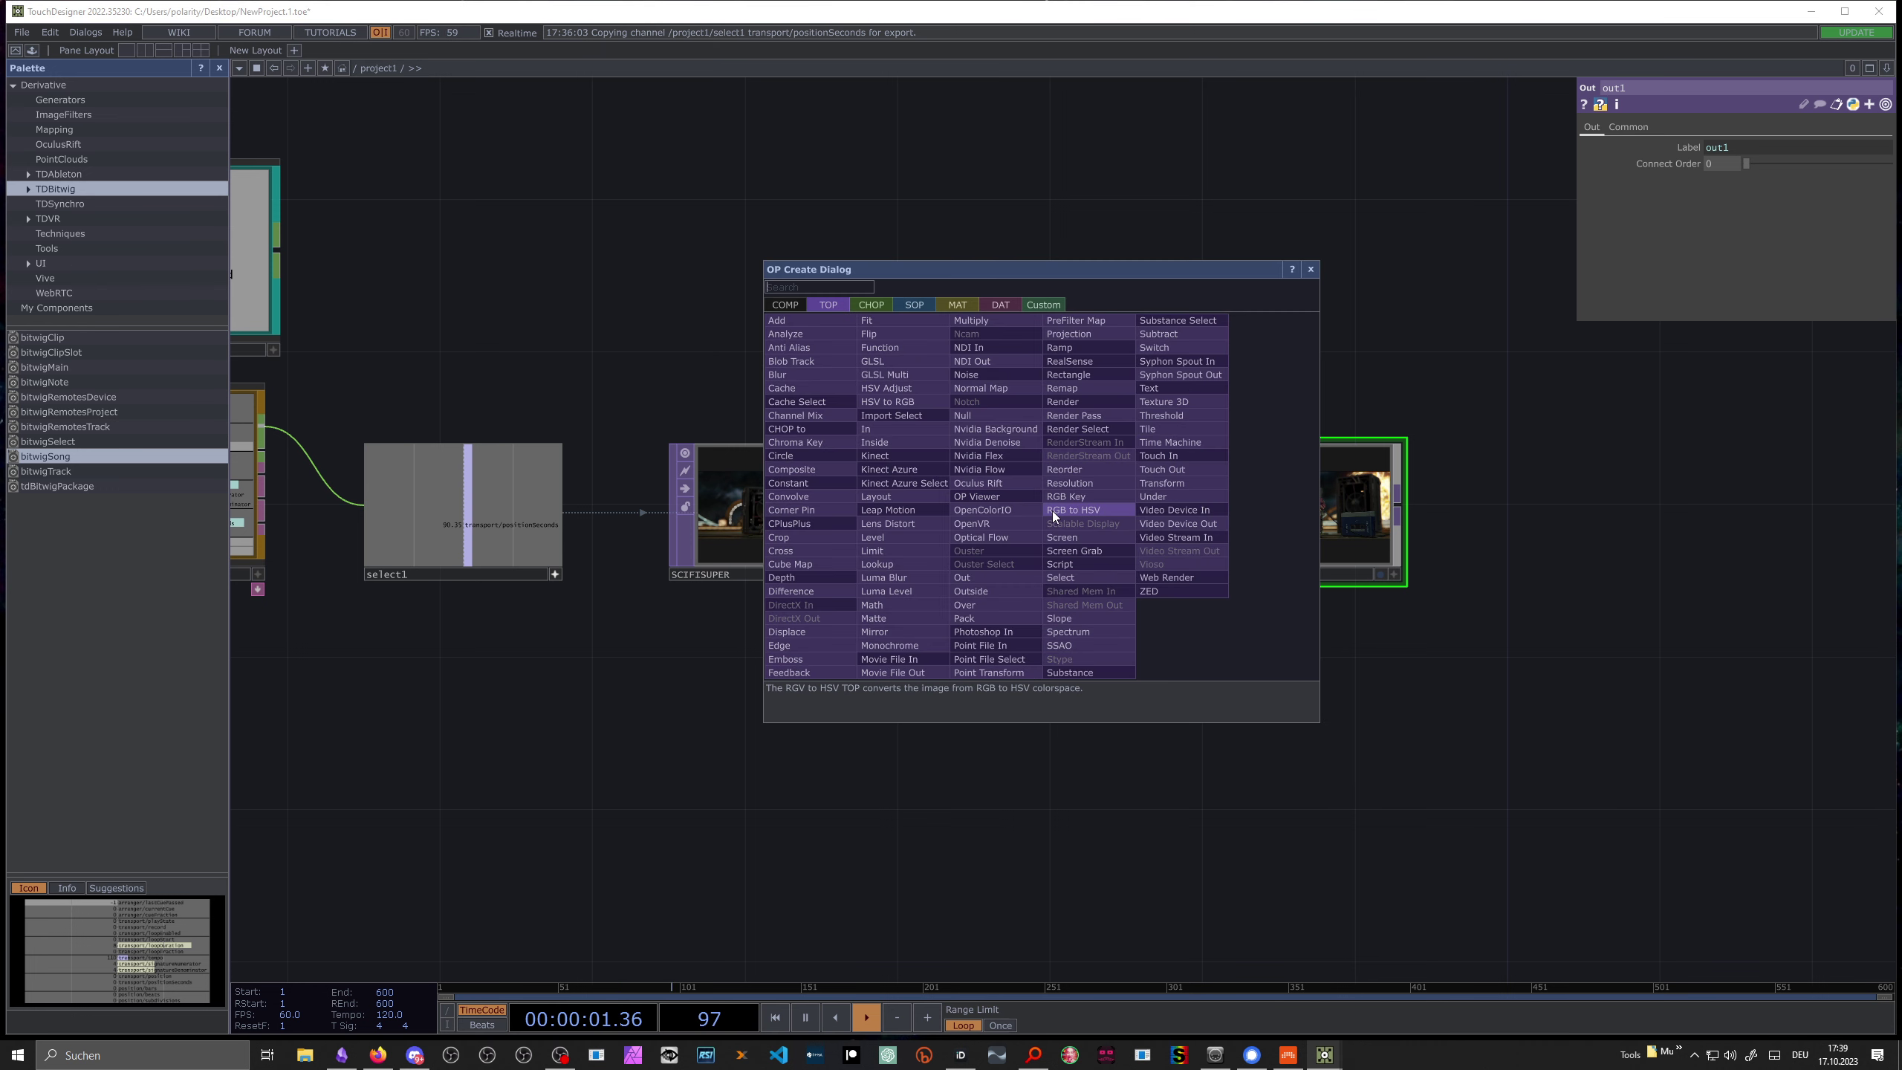
{"action": "type", "text": "mirro"}
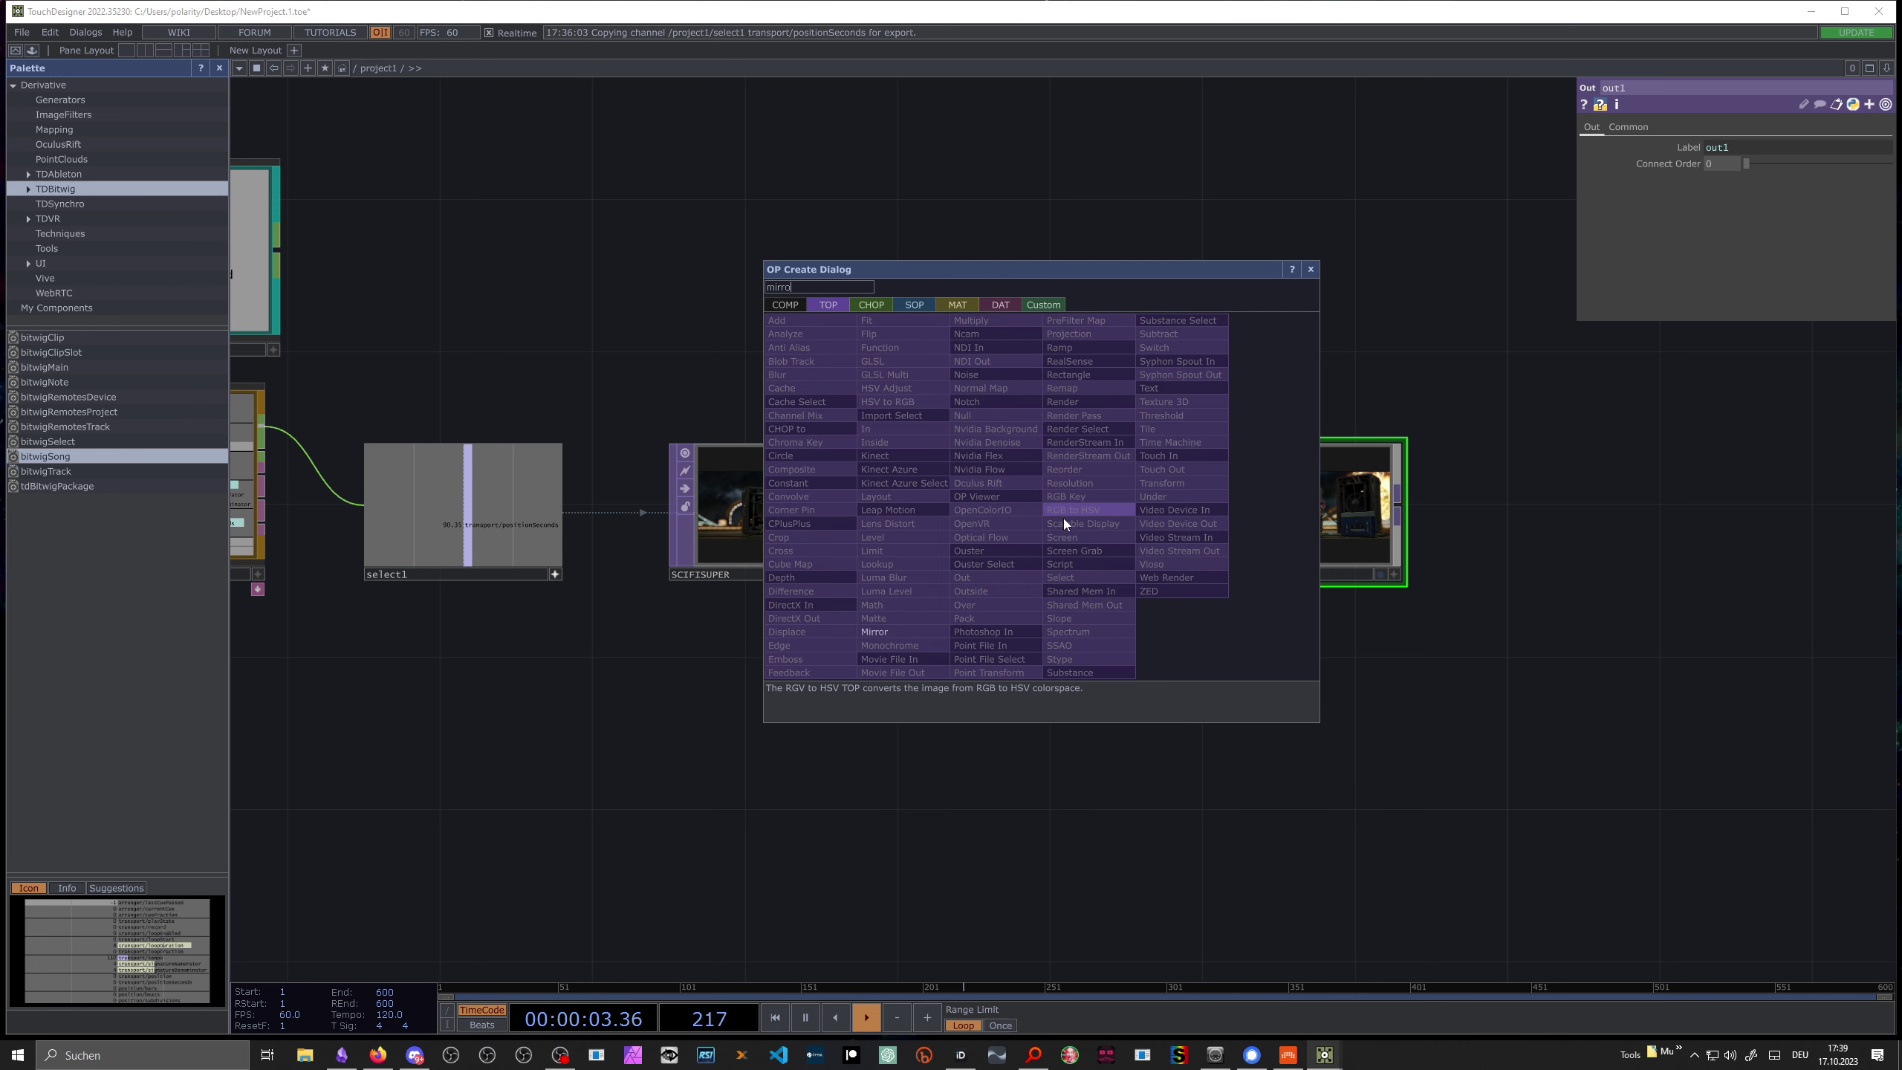
{"action": "left_click", "coordinate": [875, 631]}
{"action": "left_click", "coordinate": [1067, 510]}
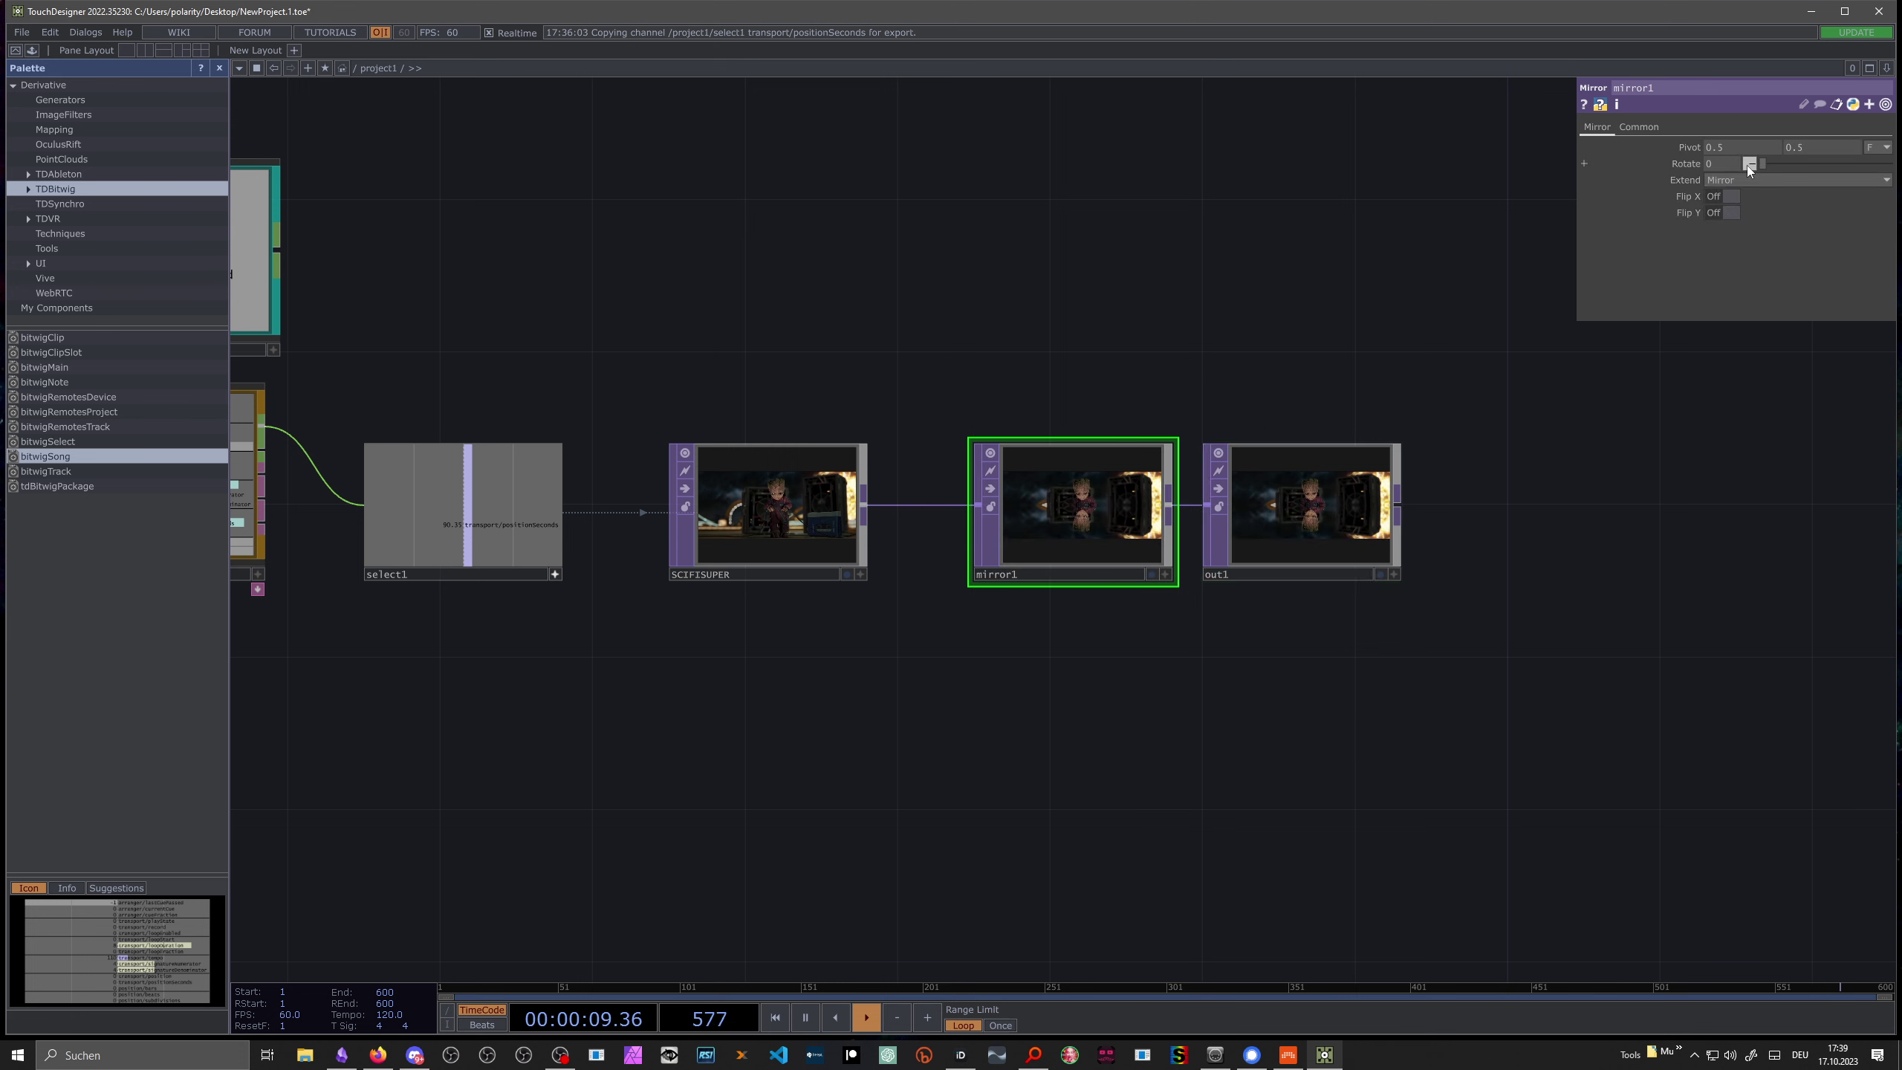
{"action": "left_click_drag", "start_coordinate": [1764, 166], "coordinate": [1783, 166]}
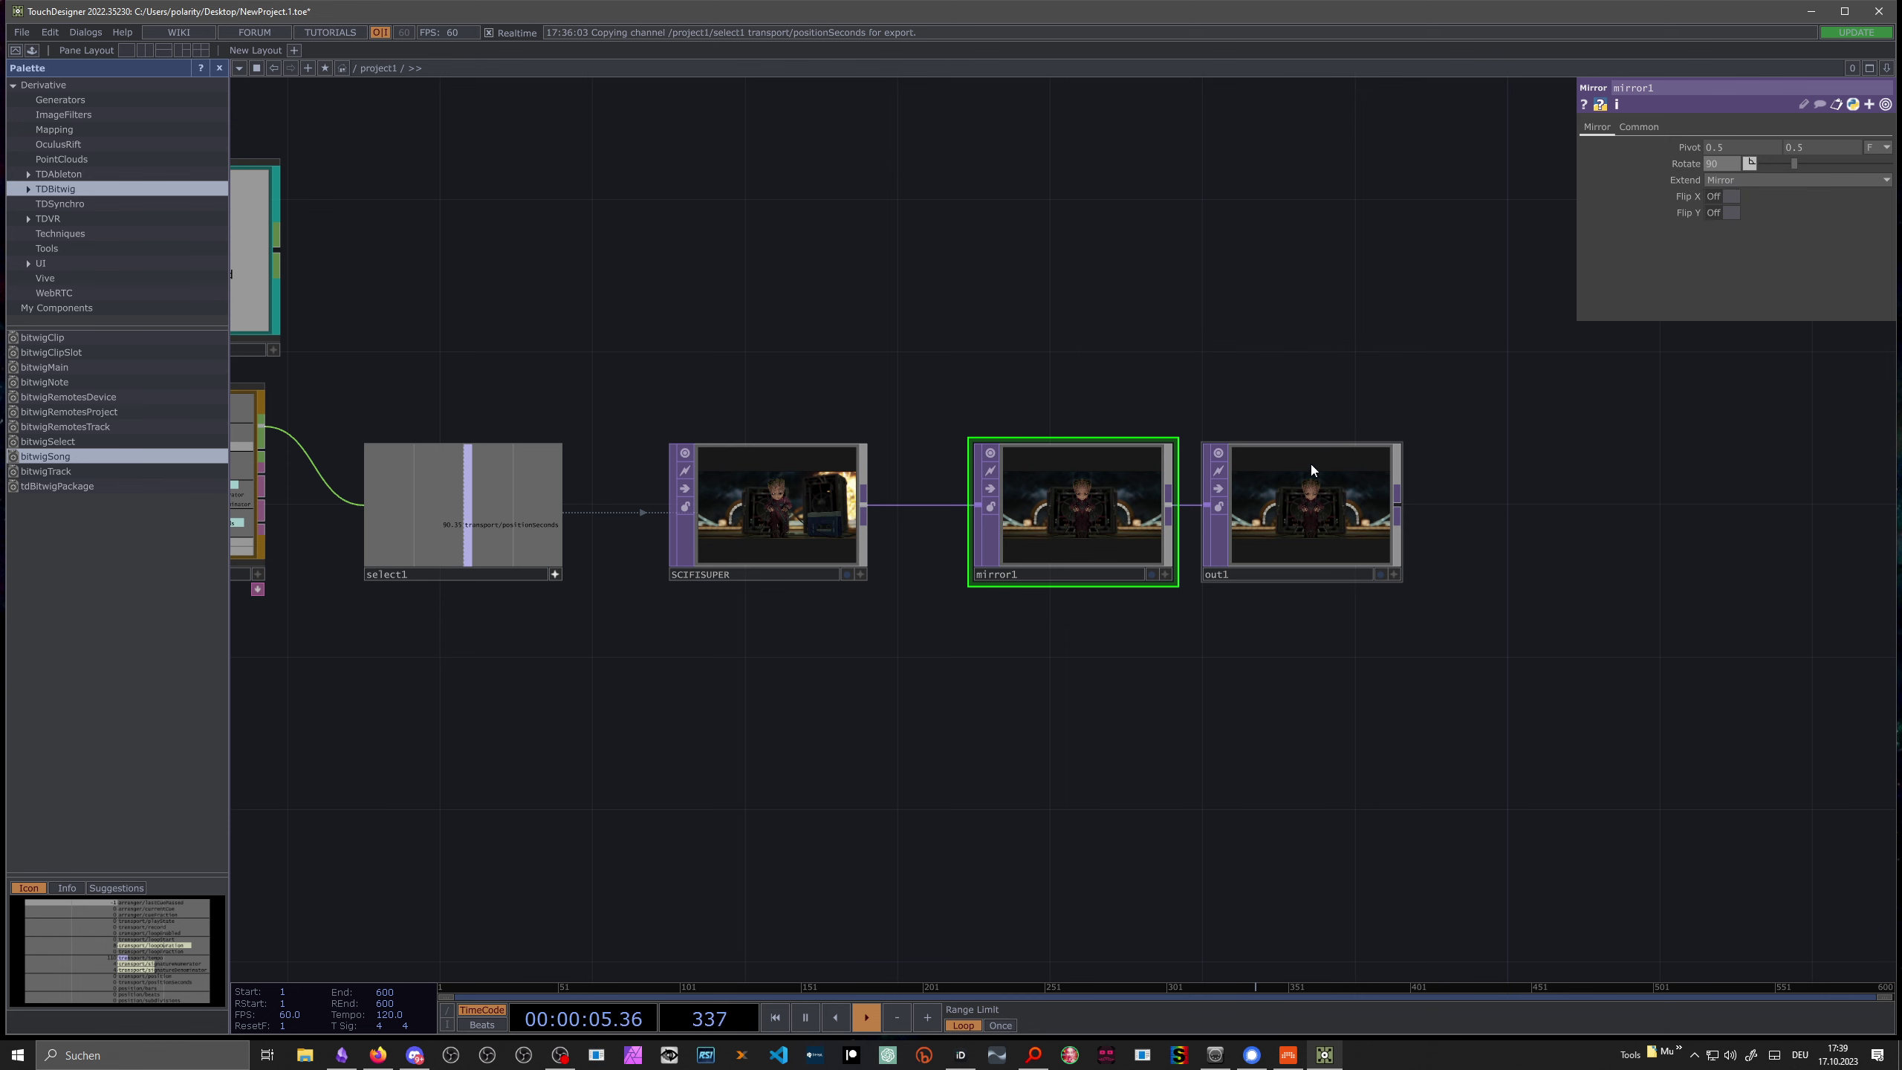
Step: Show the mirrored output in perform mode with Bitwig playing alongside
{"action": "key", "text": "F1"}
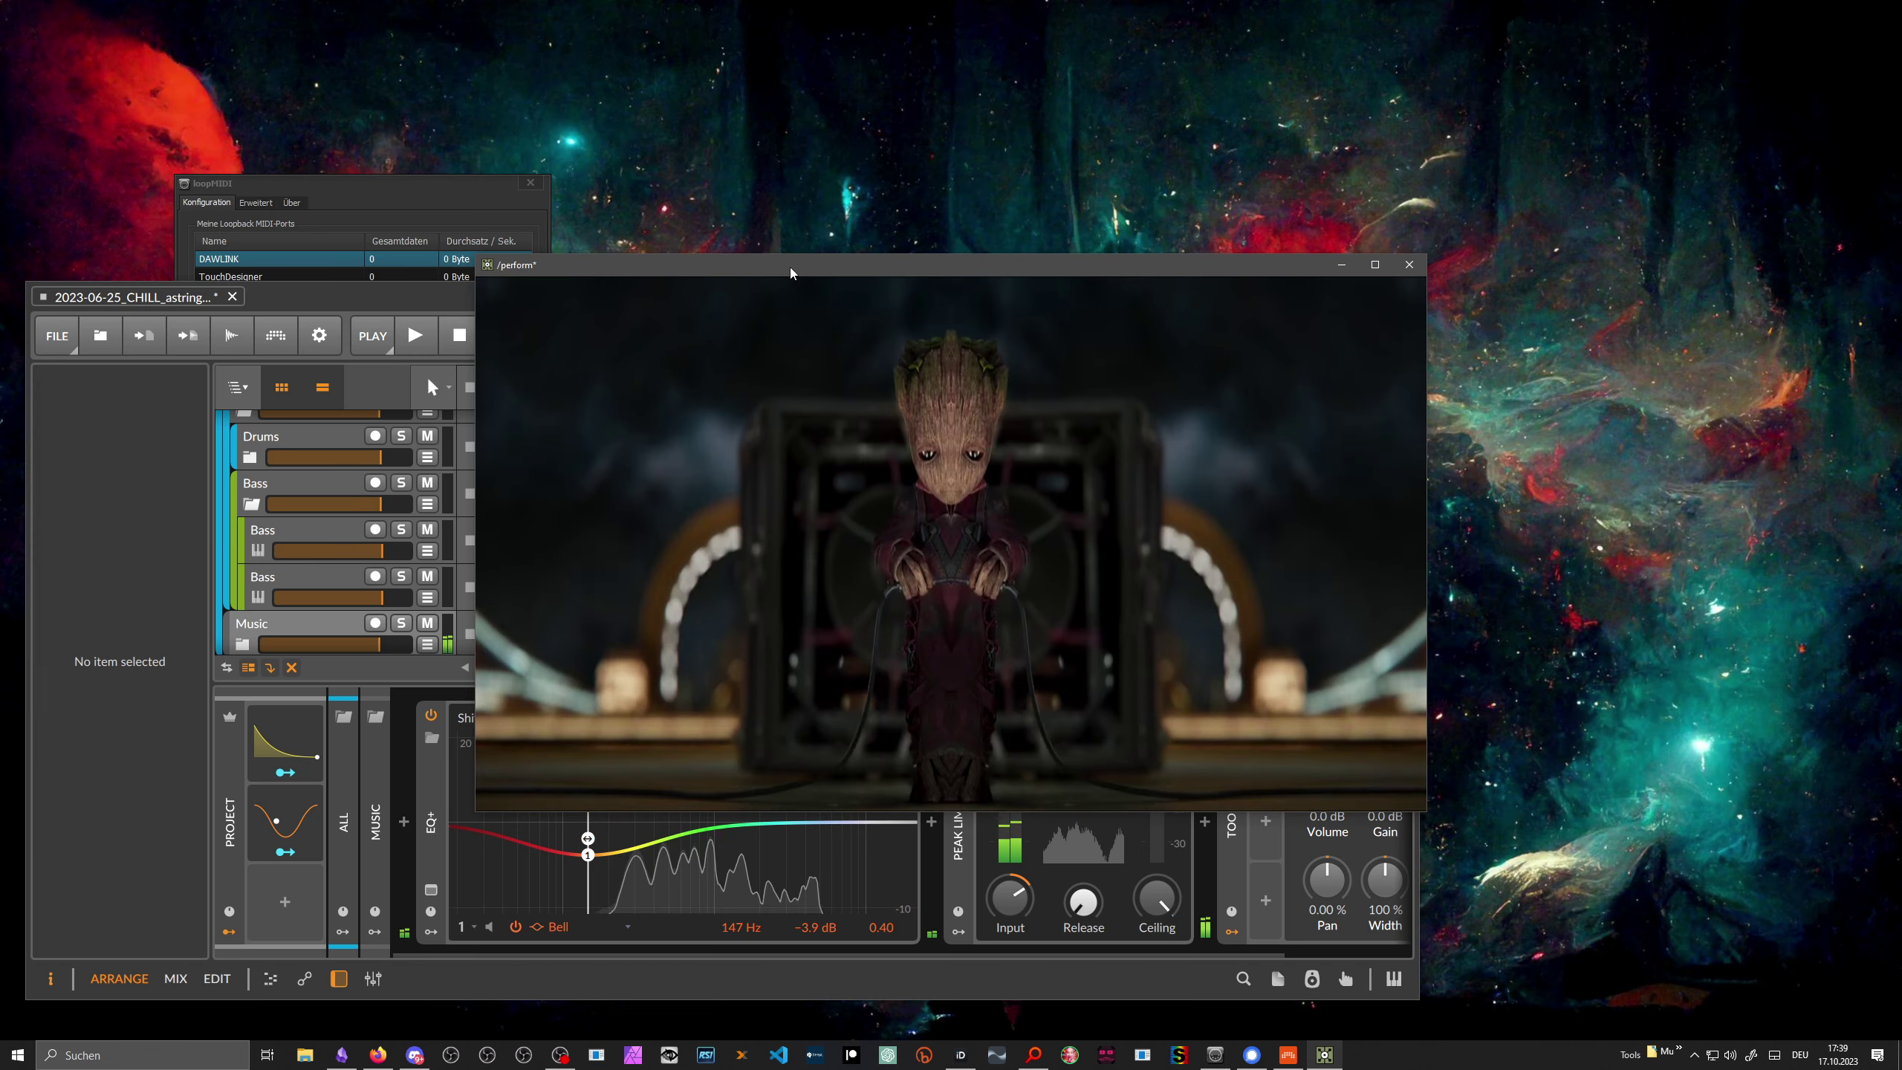
{"action": "left_click", "coordinate": [426, 341]}
{"action": "left_click", "coordinate": [427, 341]}
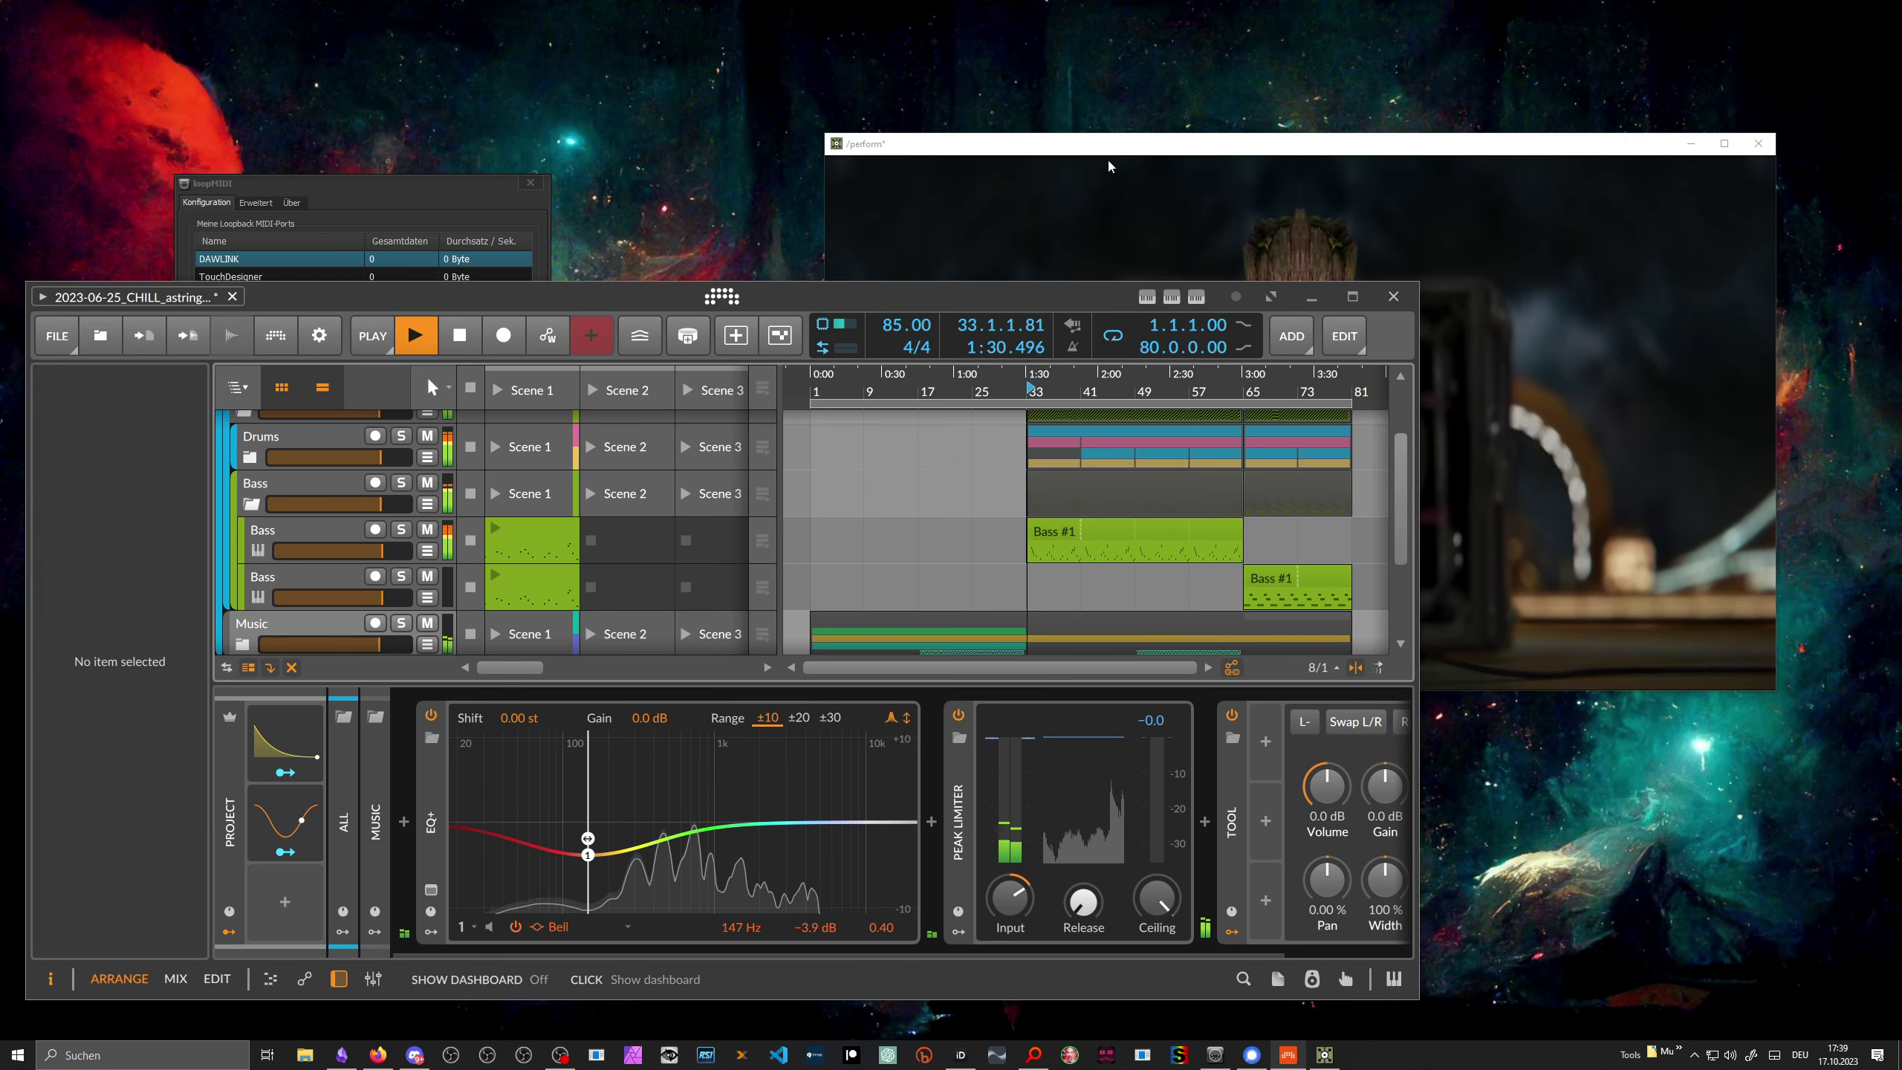
{"action": "left_click", "coordinate": [1371, 247]}
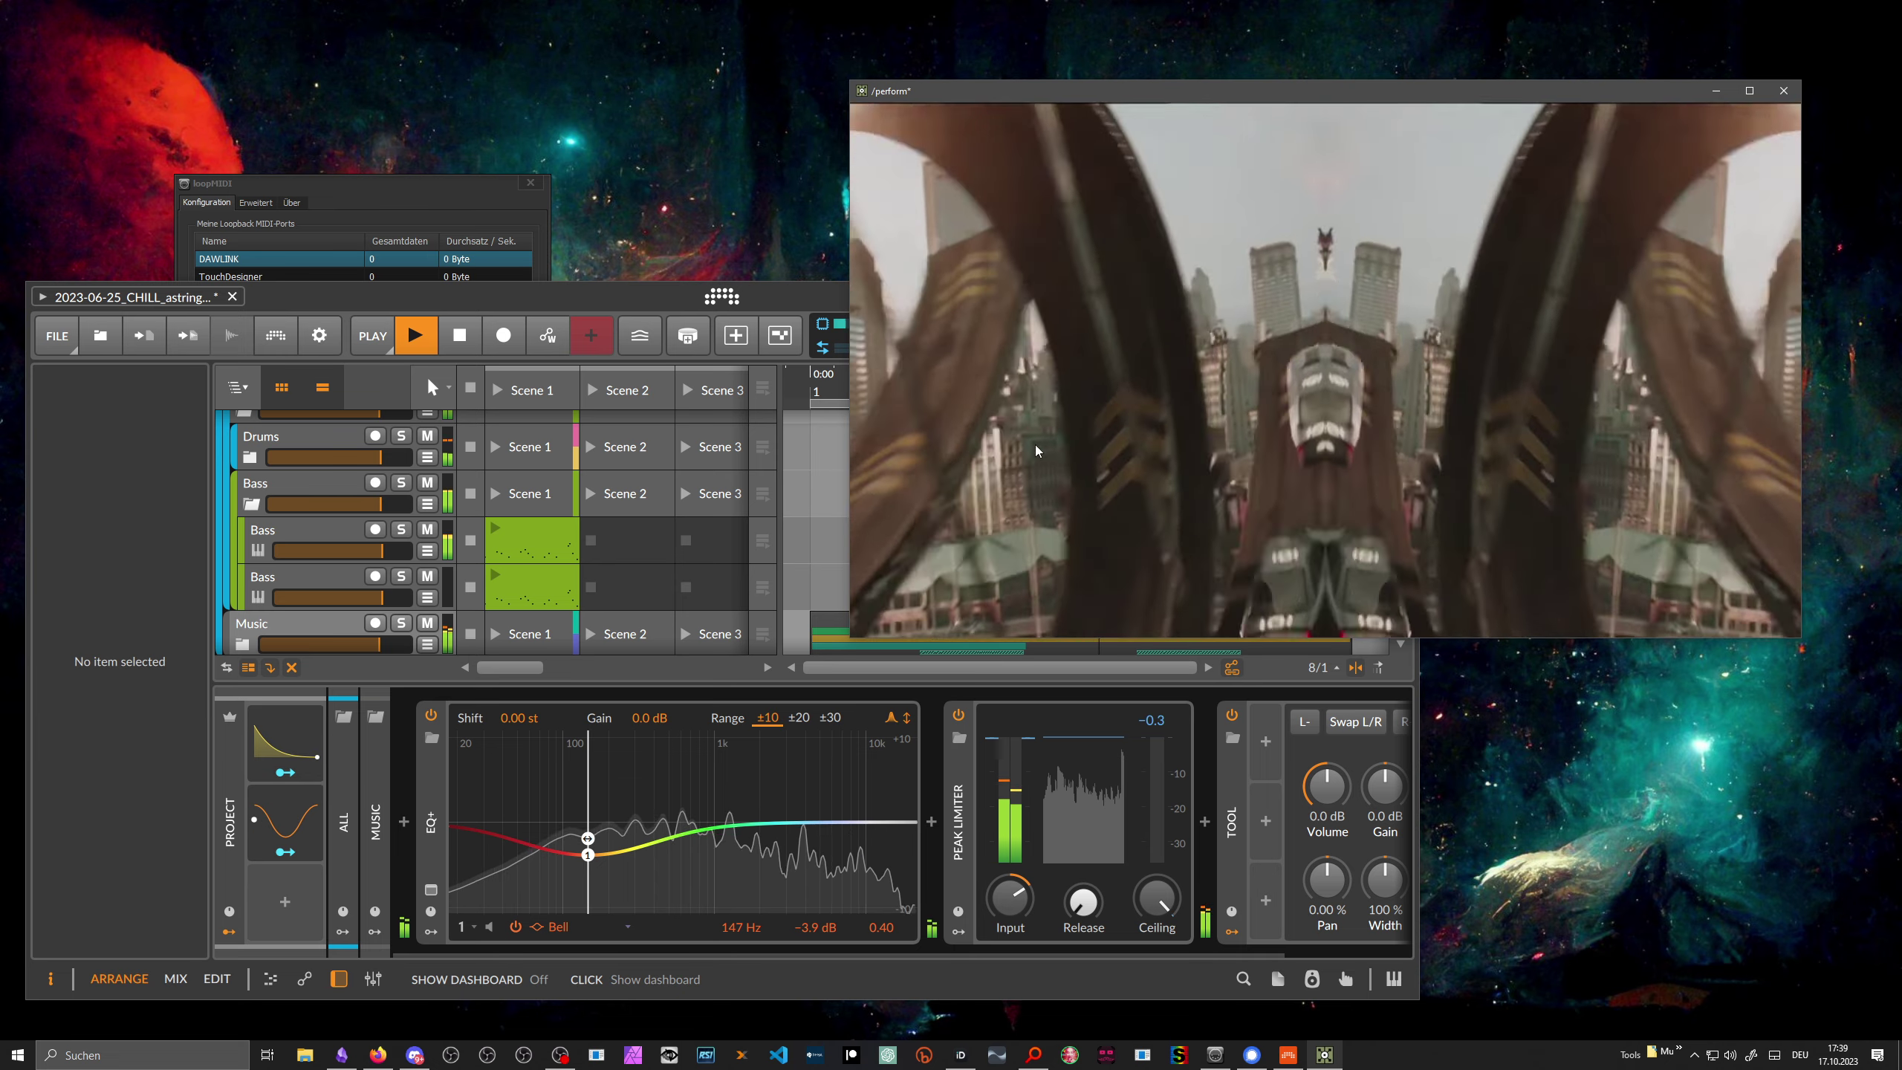
Step: Turn Bitwig's Master down to -40.1 dB, watch the mirrored video, then return to the network
{"action": "scroll", "coordinate": [302, 531], "scroll_direction": "down", "scroll_amount": 3}
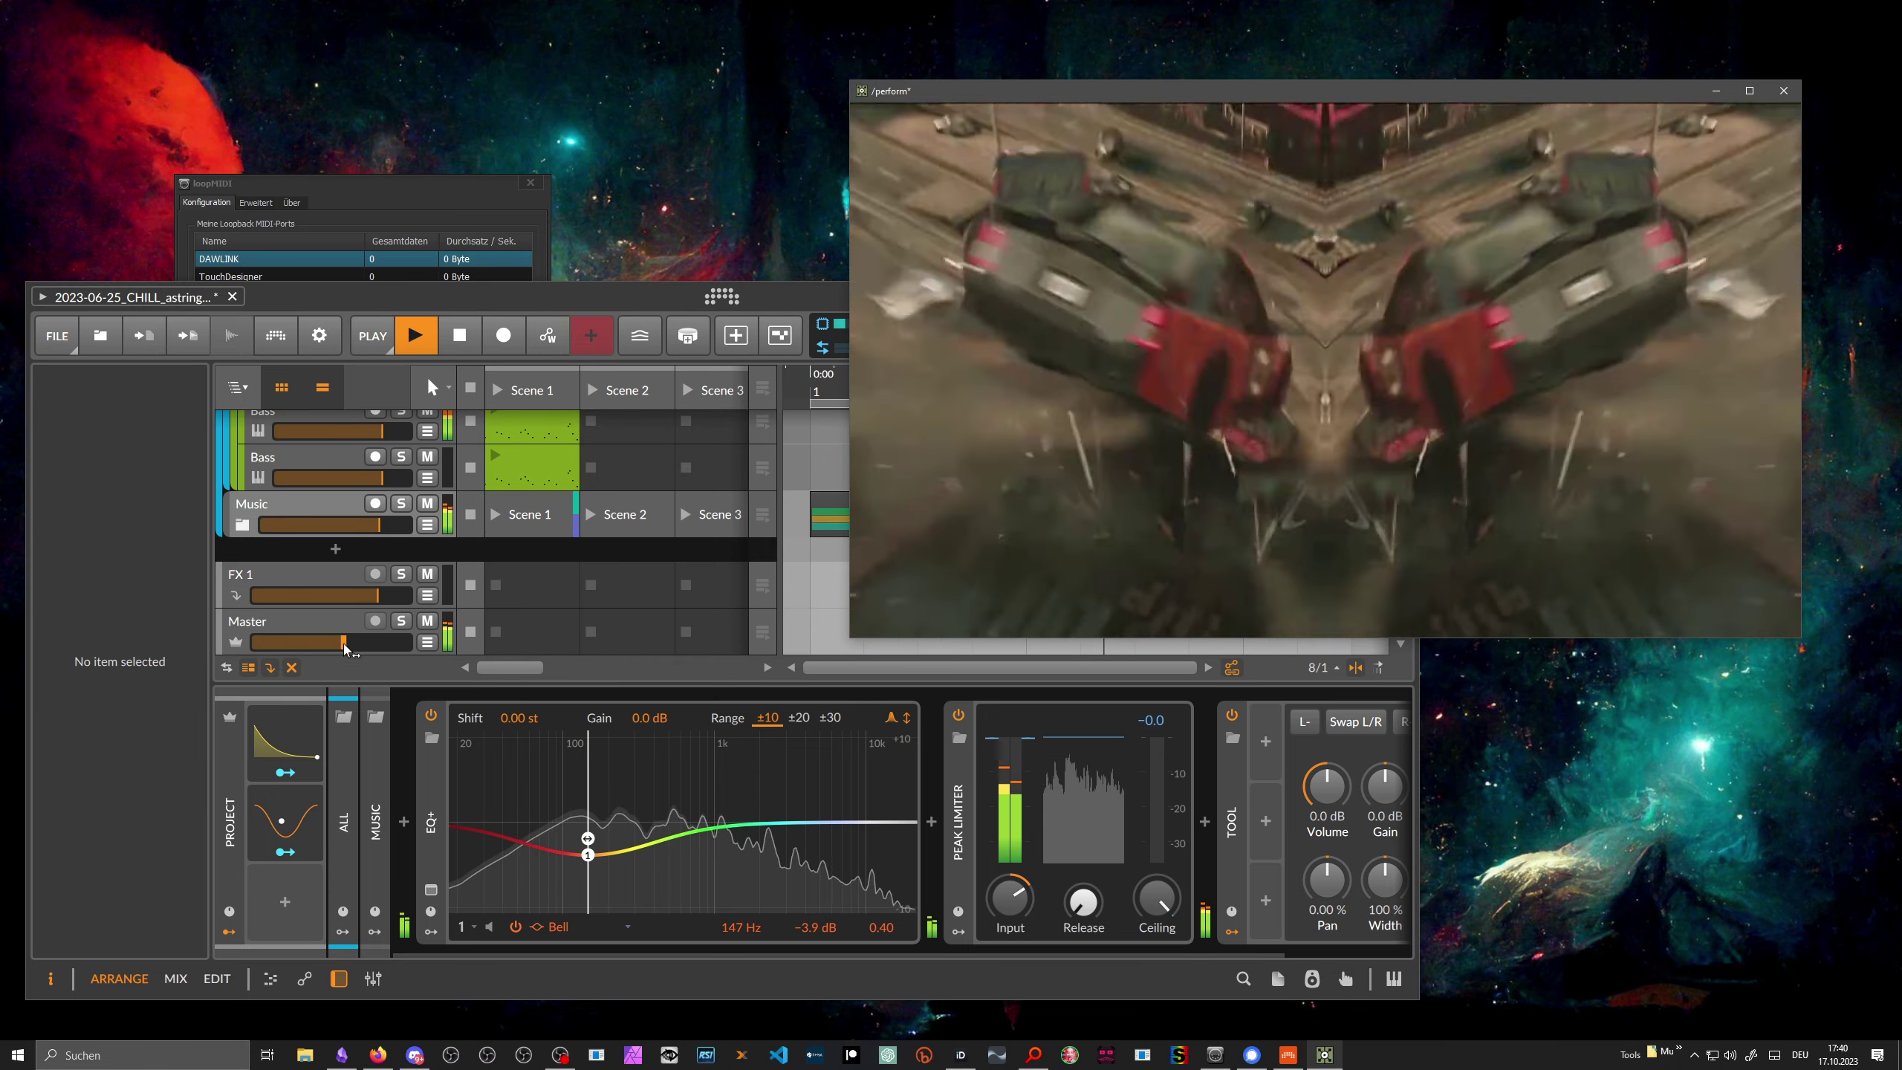
{"action": "left_click_drag", "start_coordinate": [343, 642], "coordinate": [281, 645]}
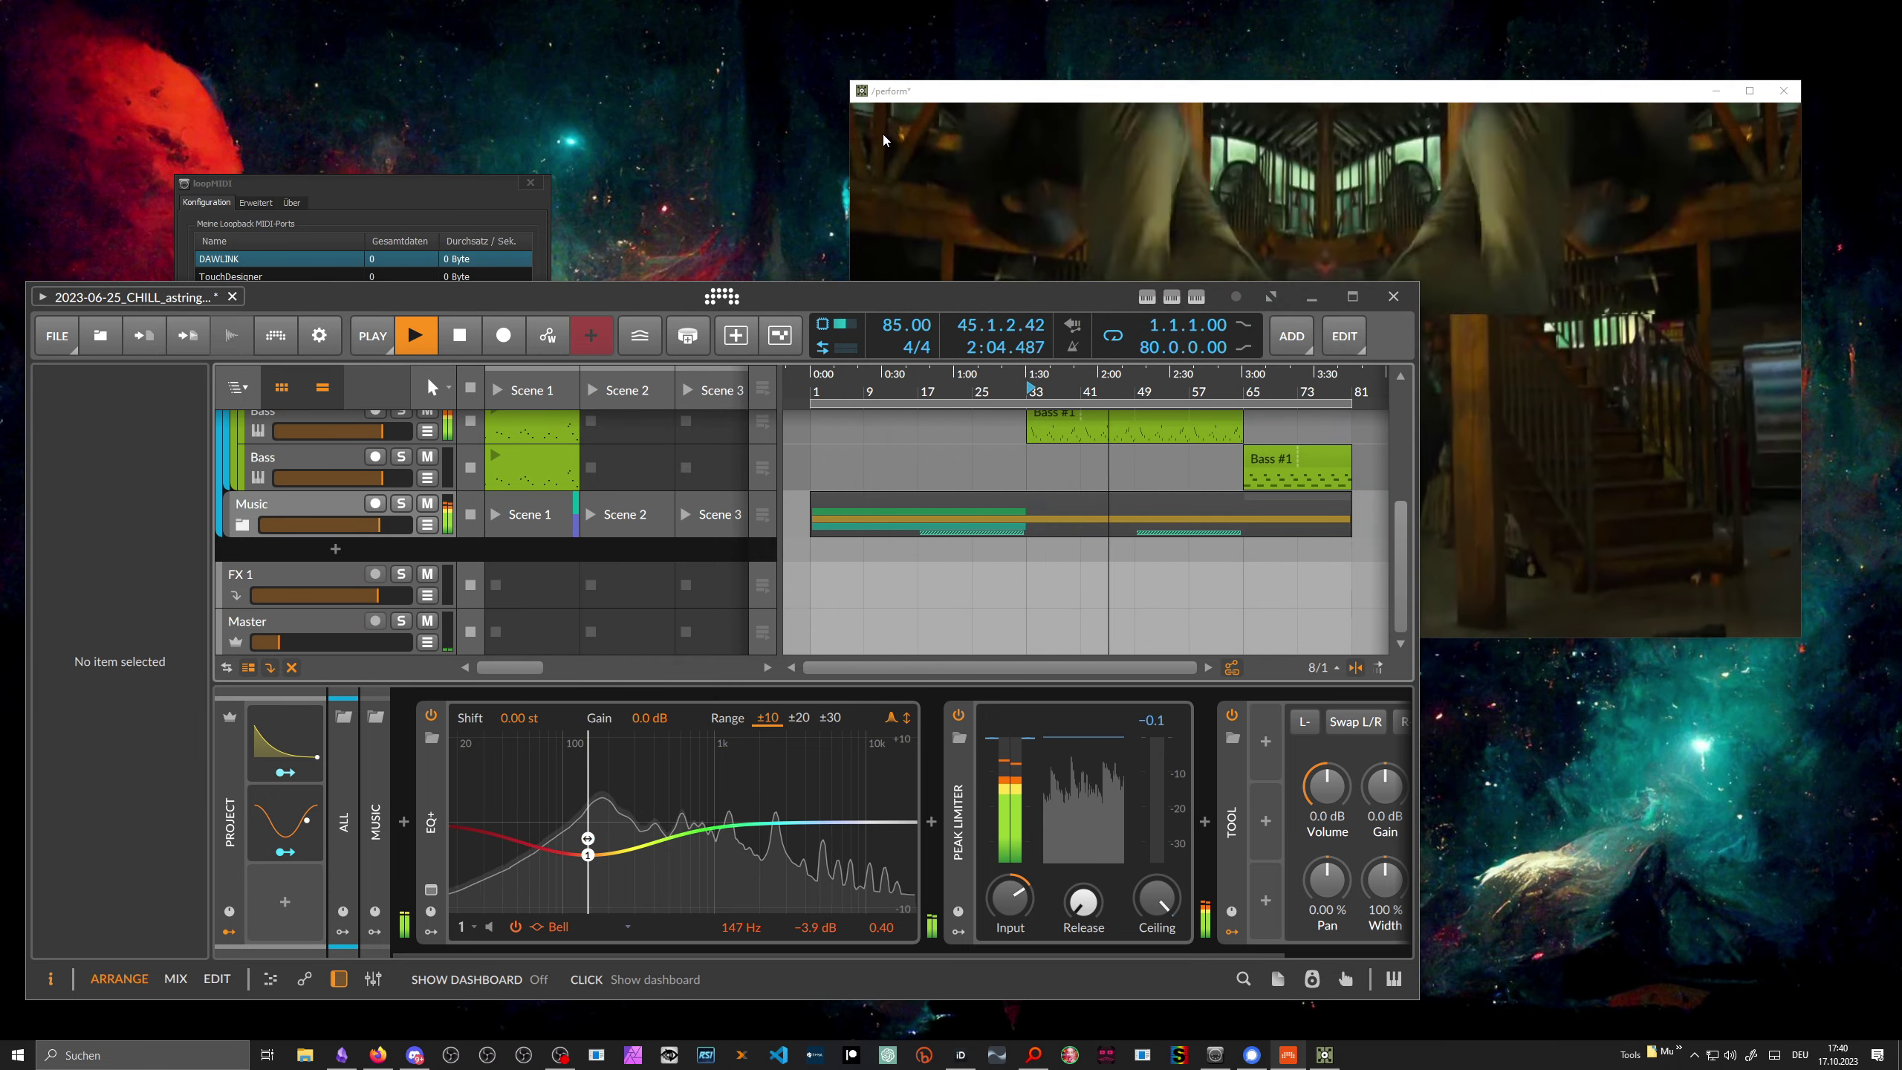
{"action": "left_click", "coordinate": [905, 98]}
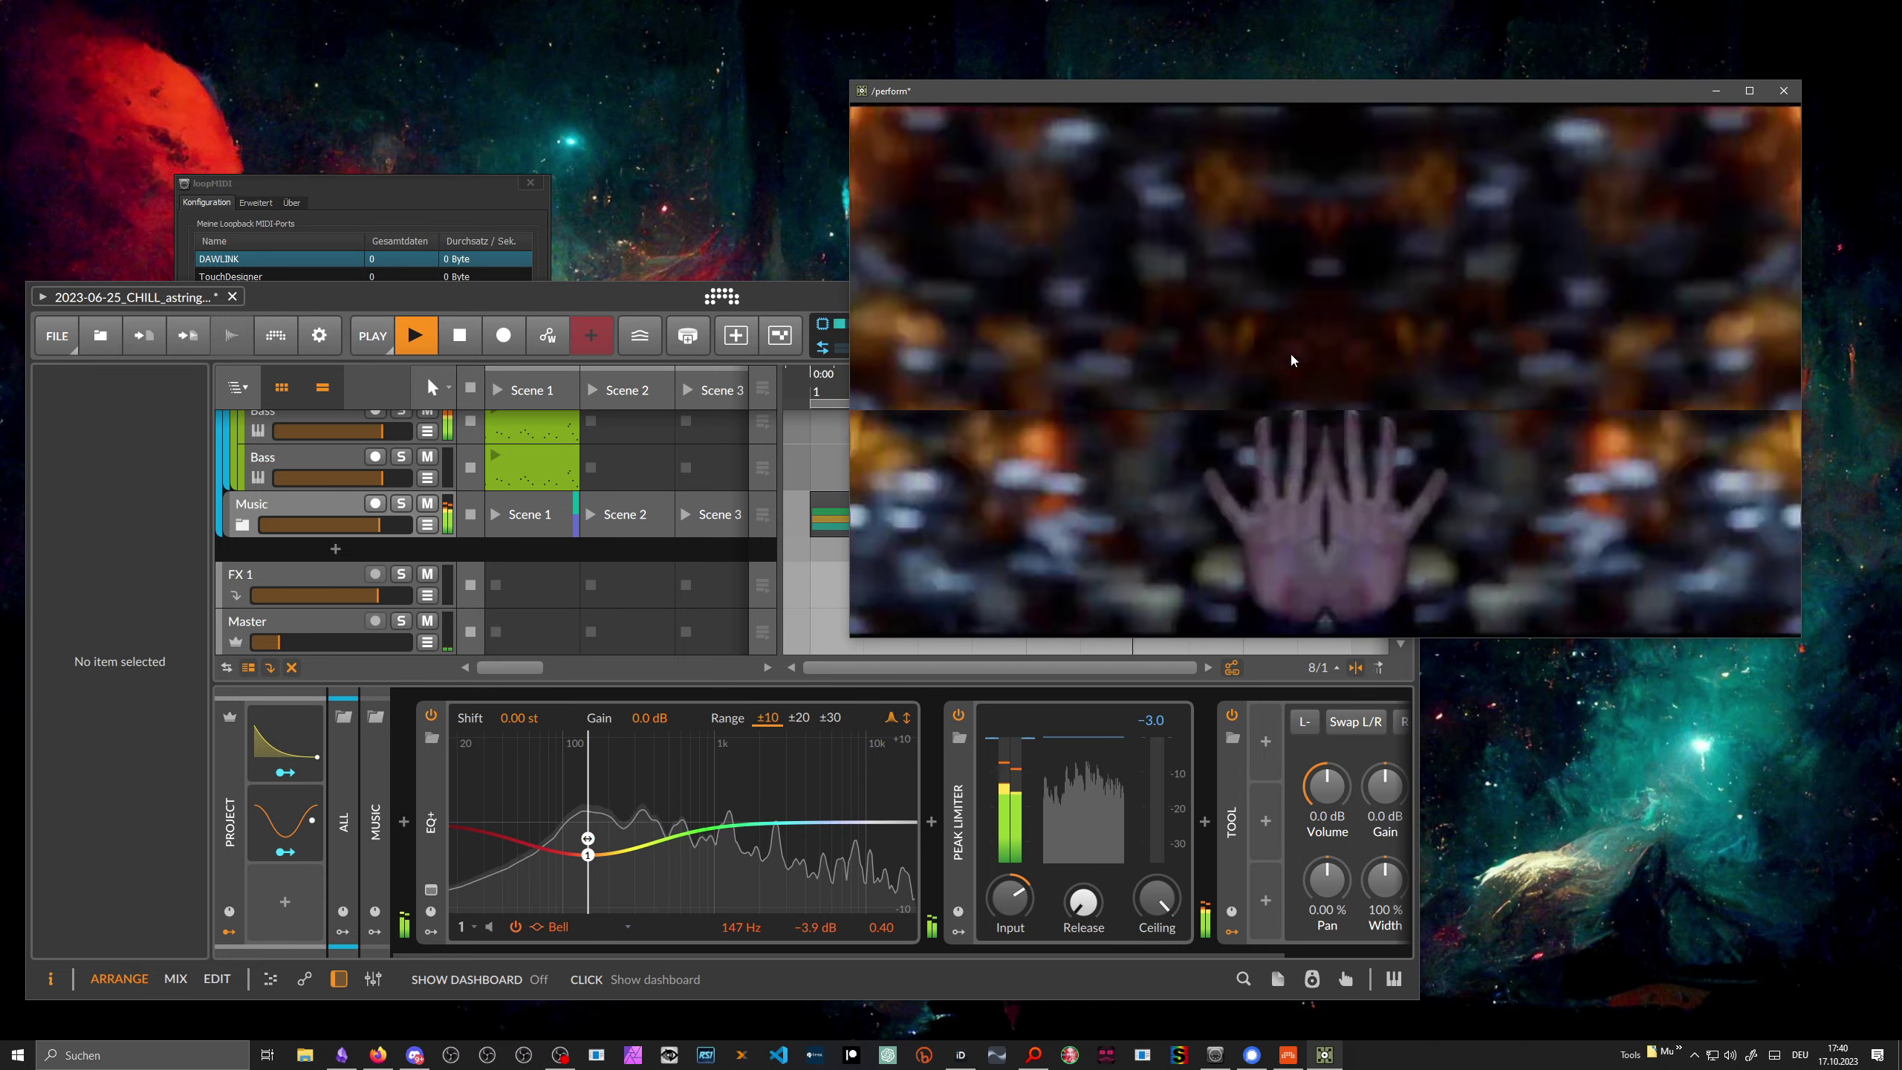
{"action": "key", "text": "Escape"}
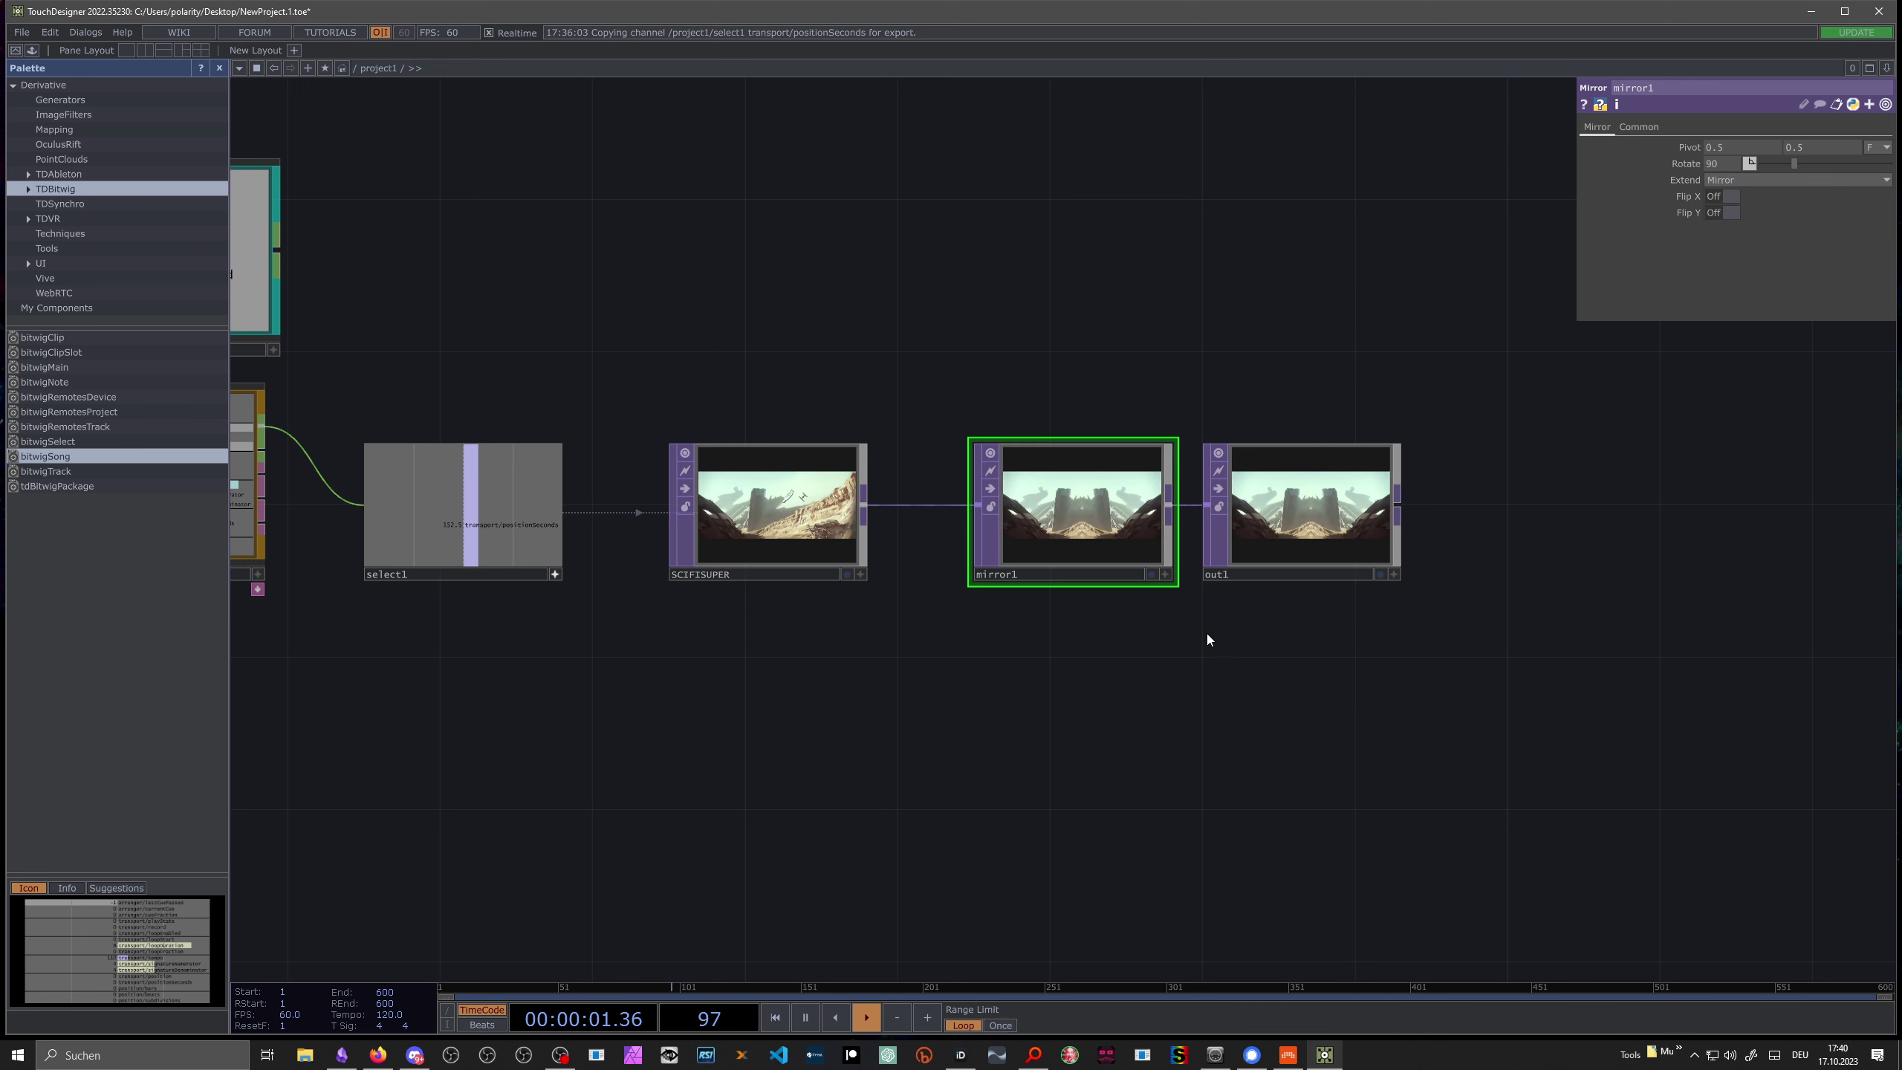
{"action": "key", "text": "alt+Tab"}
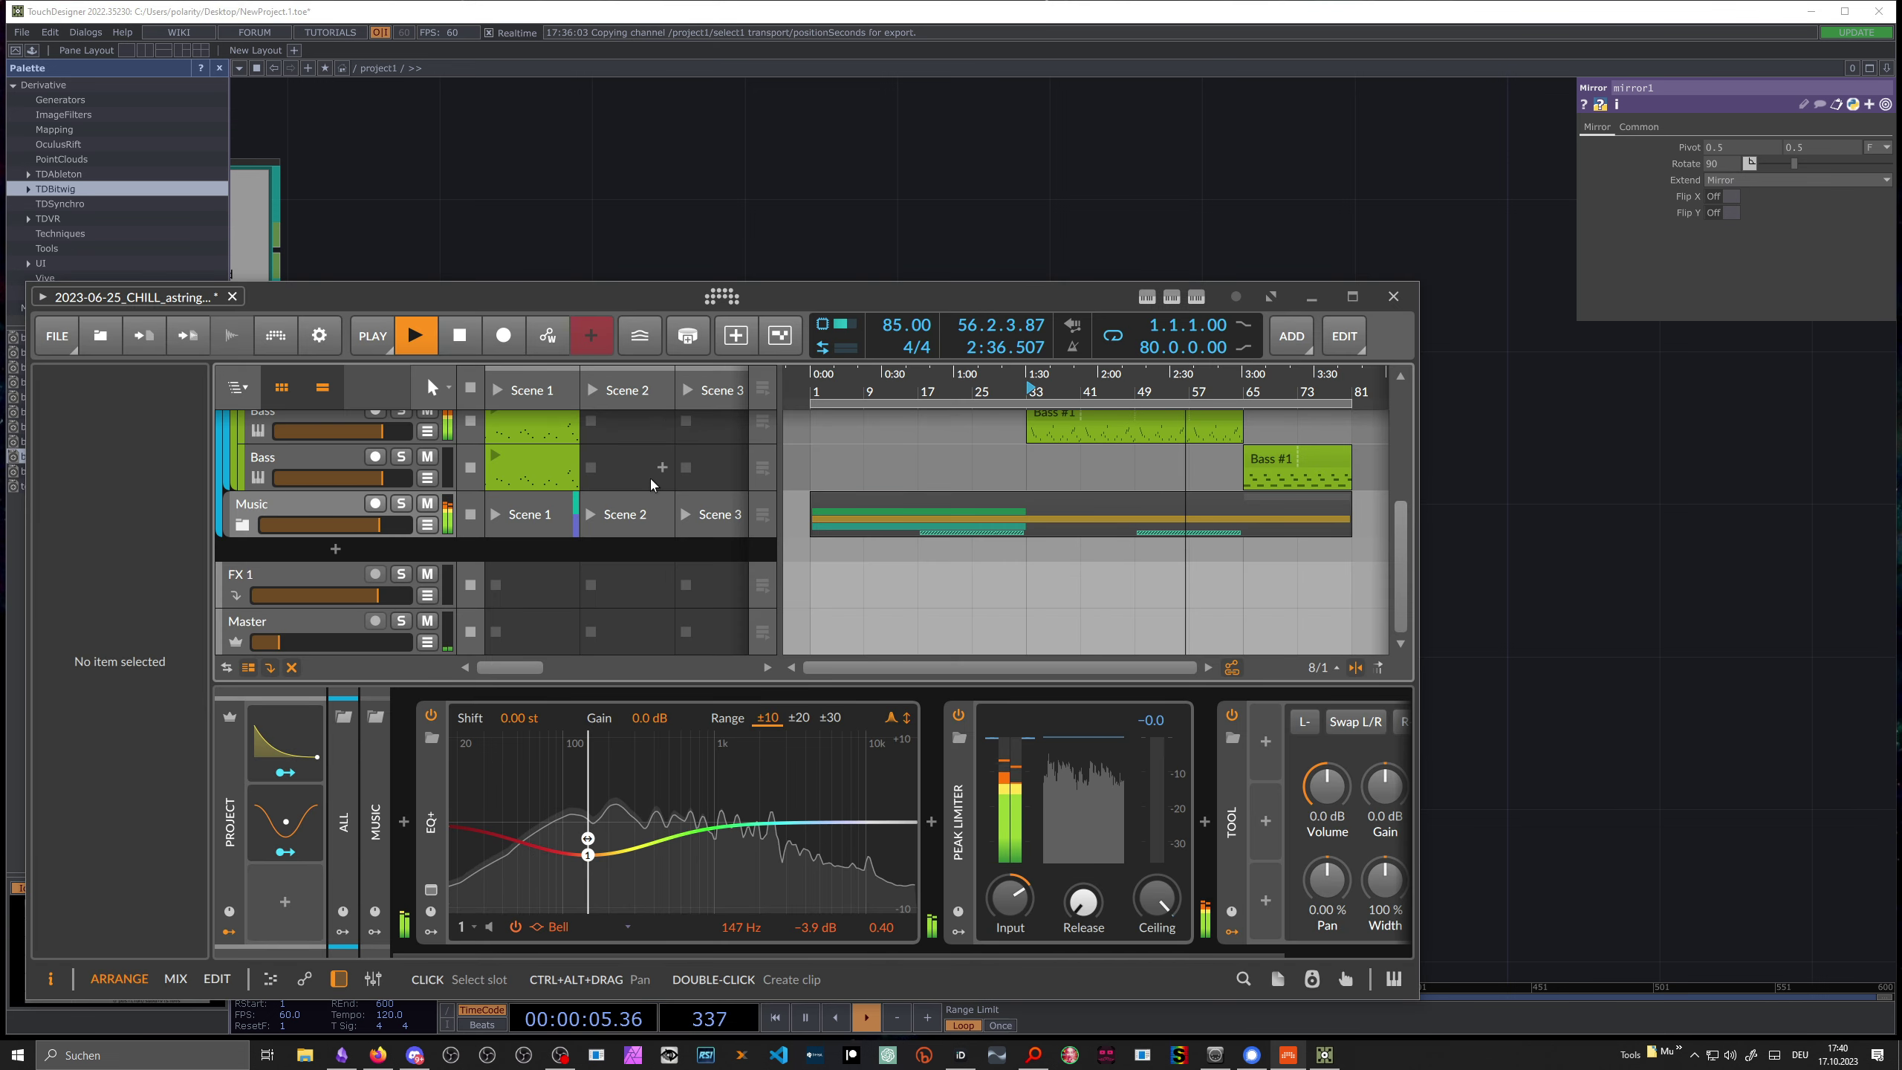
{"action": "key", "text": "alt+Tab"}
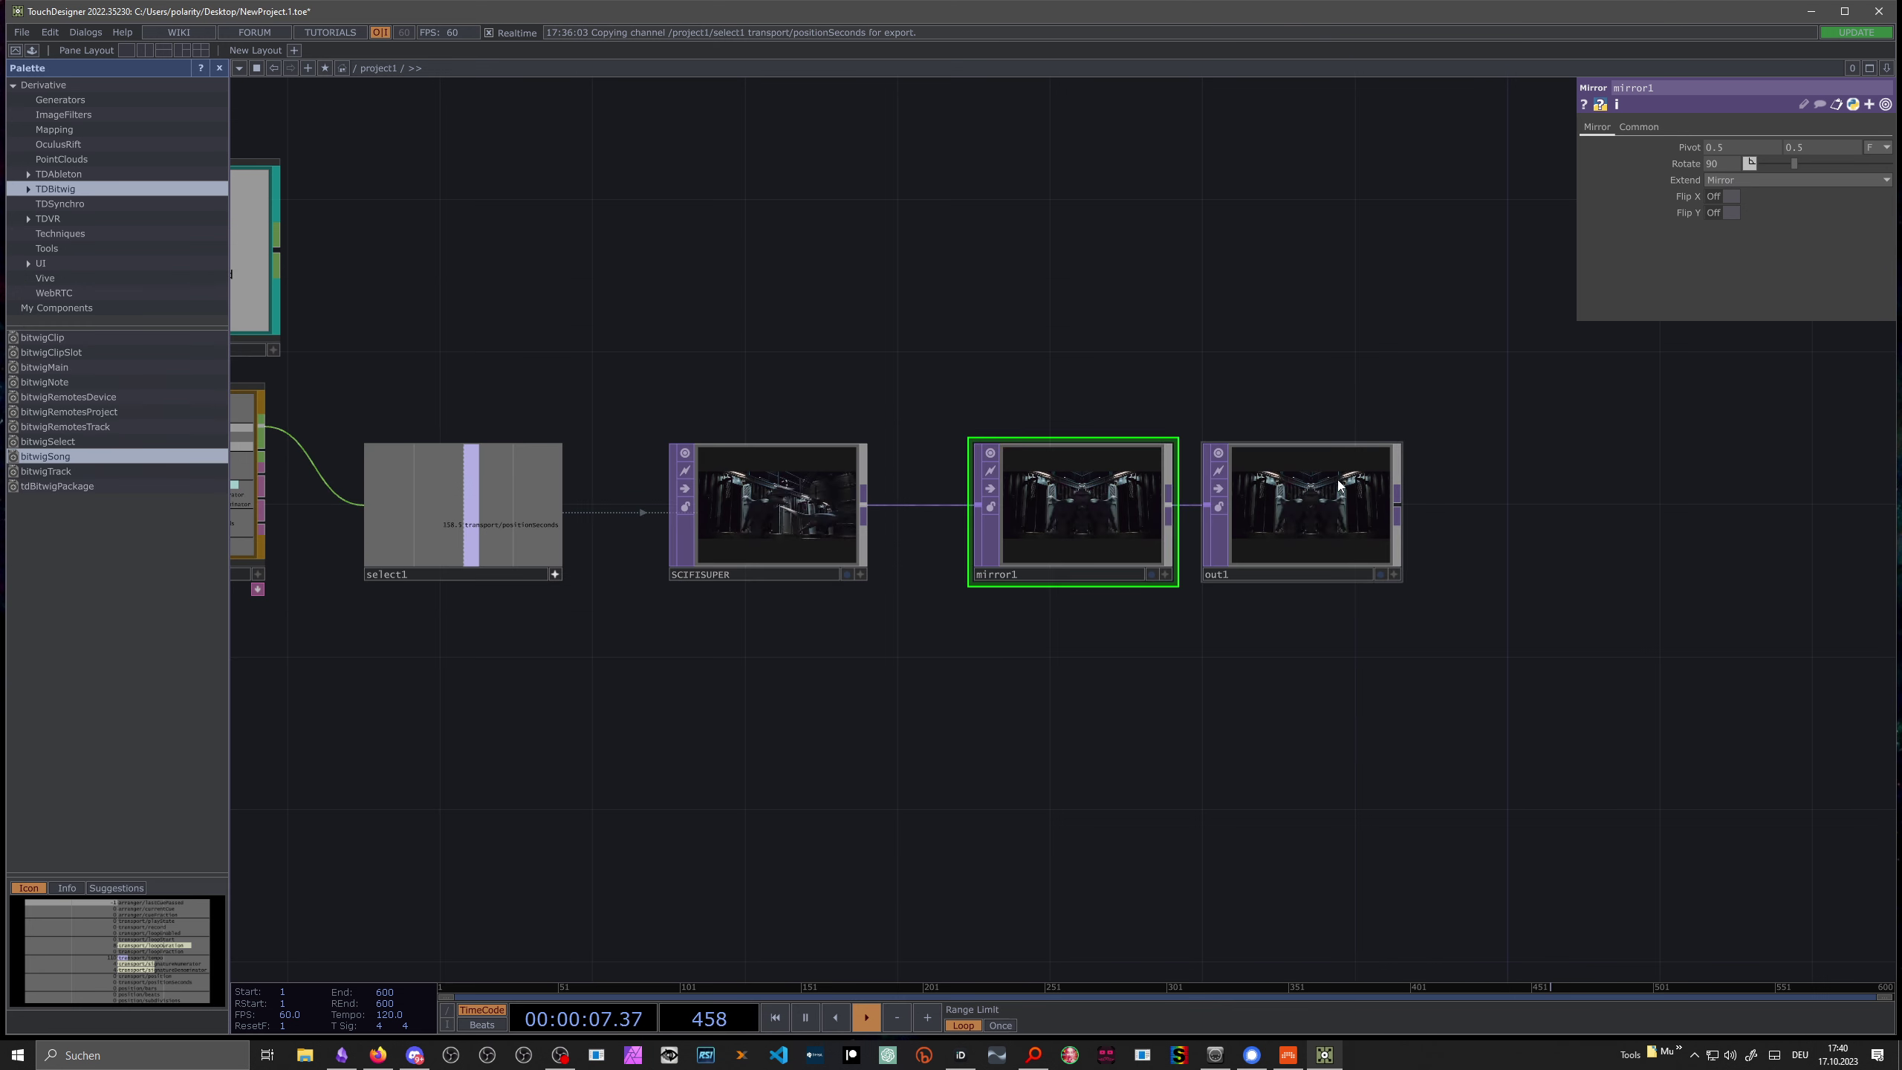